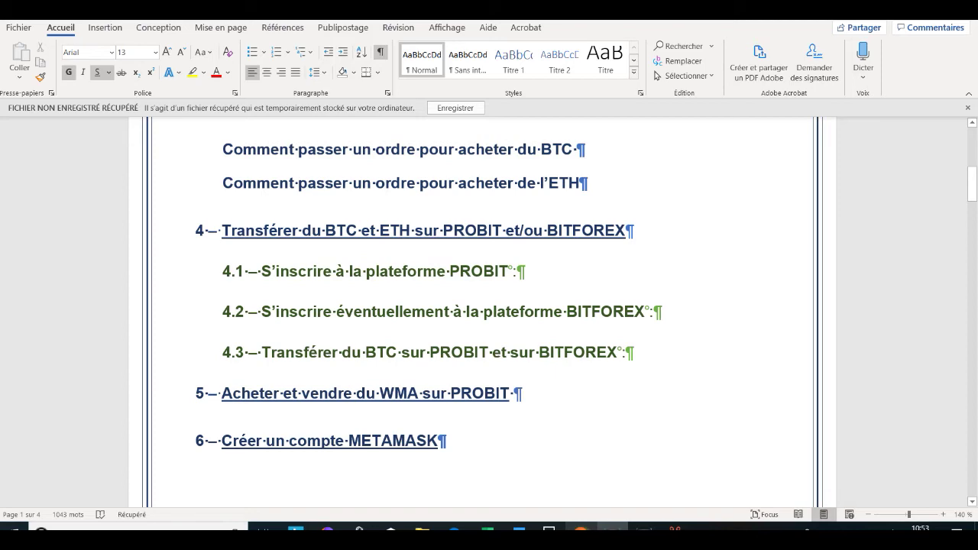
# Step: Switch from the Word outline to the CoinFalcon portfolio dashboard in Chrome
pyautogui.click(581, 529)
pyautogui.scroll(3, 326, 168)
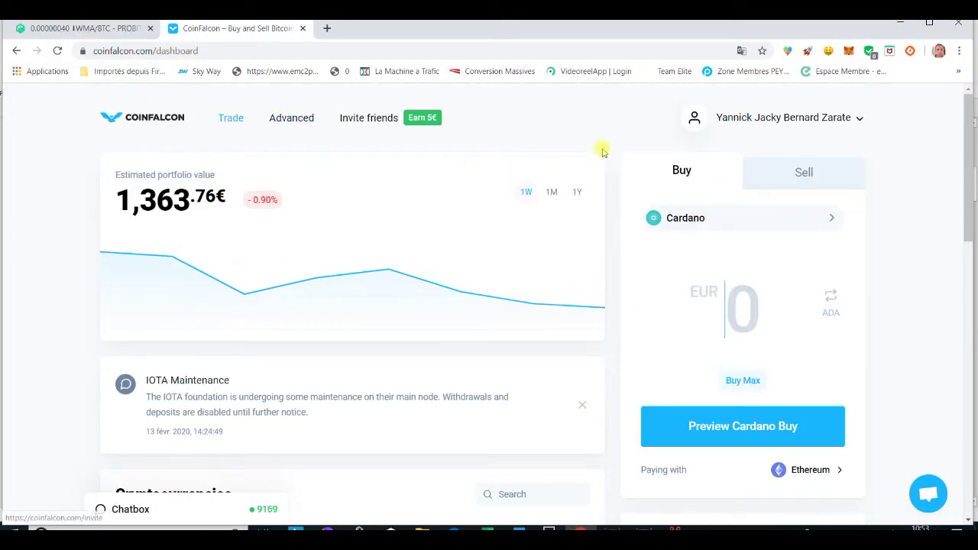
# Step: Open CoinFalcon's History and view the 24 February 2020 send of 0.01041 BTC
pyautogui.scroll(-2, 594, 151)
pyautogui.scroll(2, 597, 147)
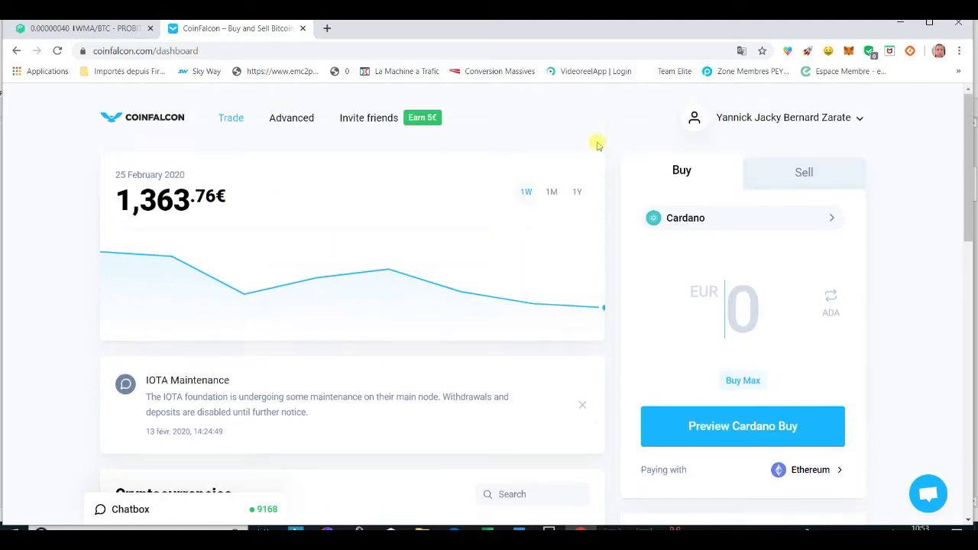
pyautogui.click(766, 118)
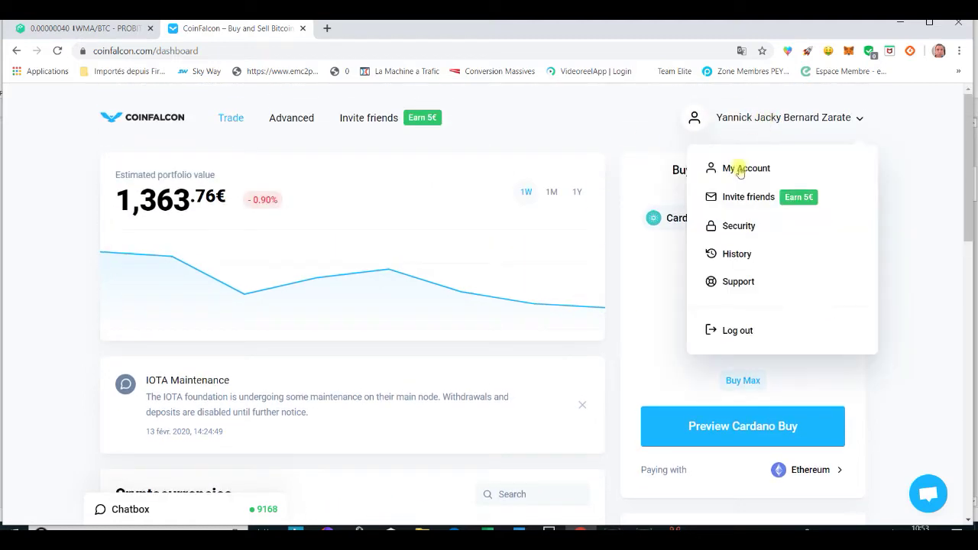
pyautogui.click(732, 254)
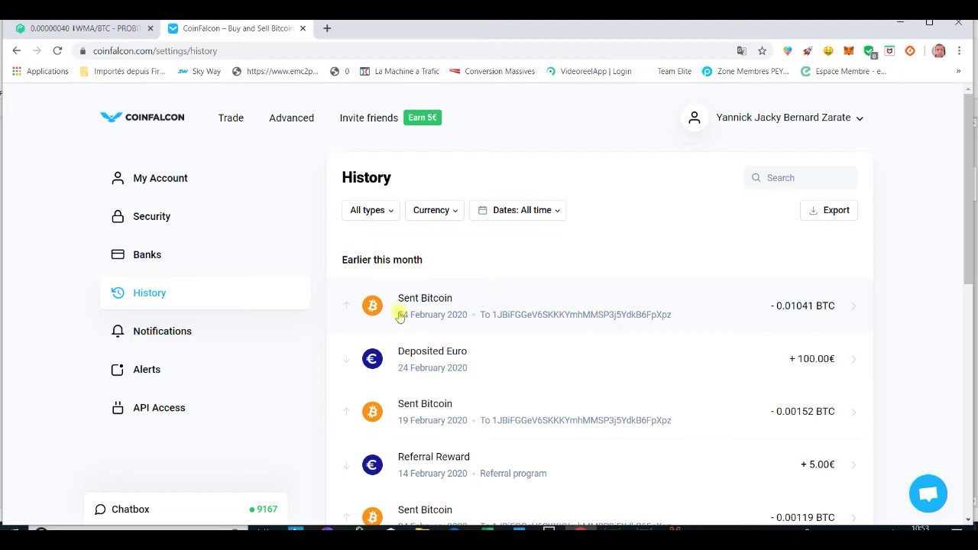
pyautogui.click(527, 318)
pyautogui.scroll(-1, 493, 339)
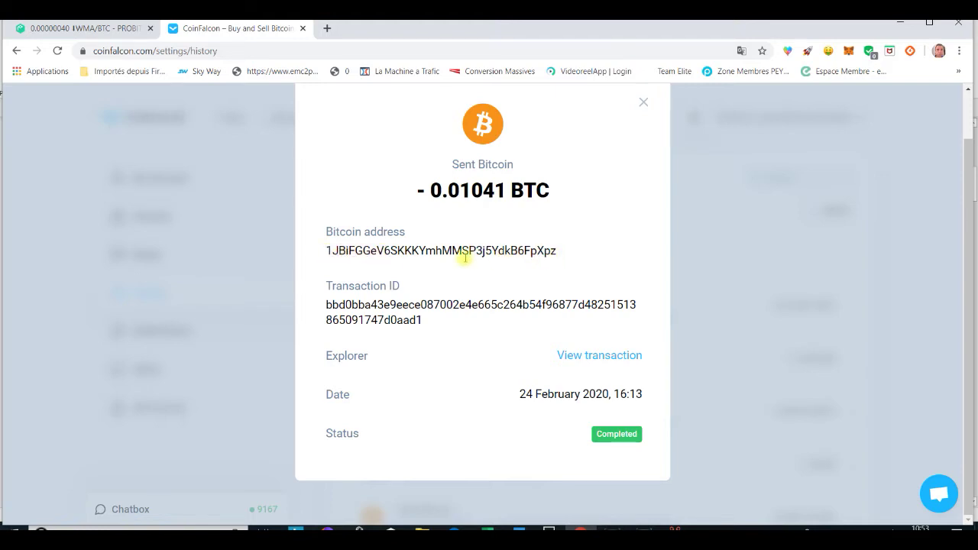
# Step: Verify the send on Blockchair (block 618819, 99 confirmations), then return to CoinFalcon History
pyautogui.click(596, 358)
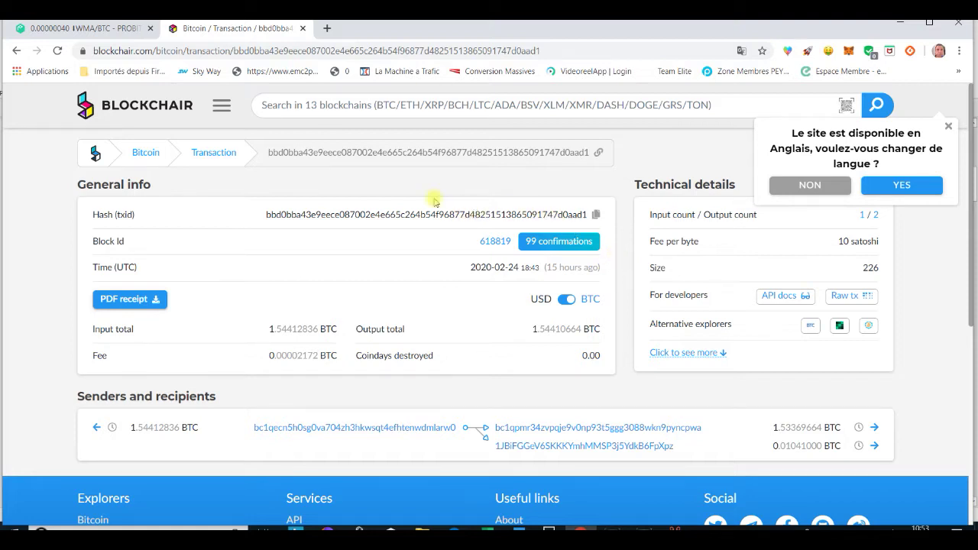
pyautogui.click(15, 51)
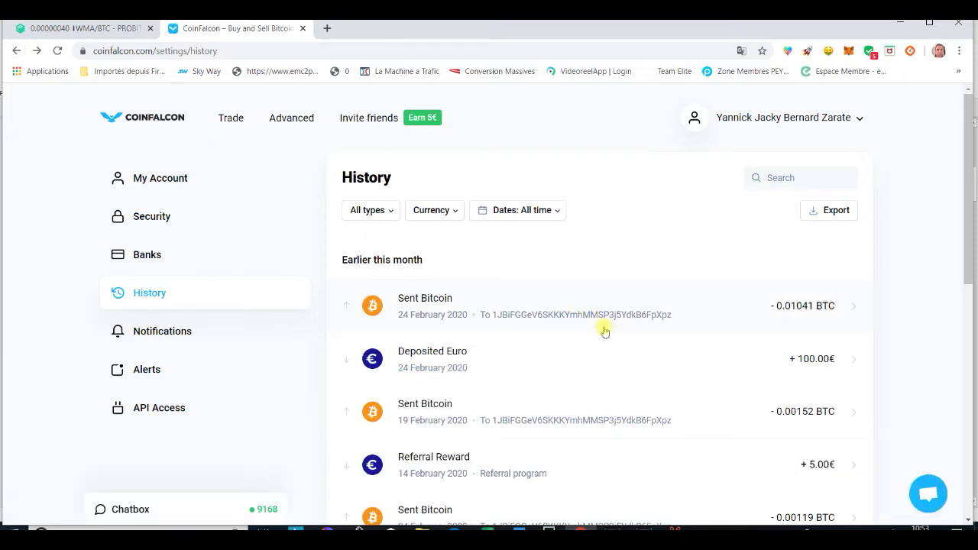
pyautogui.scroll(-2, 603, 327)
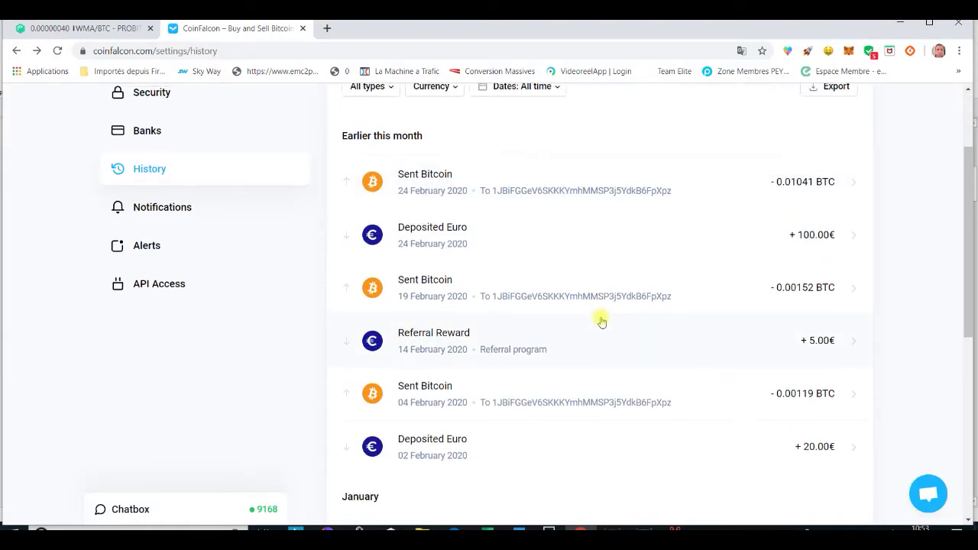
pyautogui.scroll(1, 596, 315)
pyautogui.scroll(-1, 486, 451)
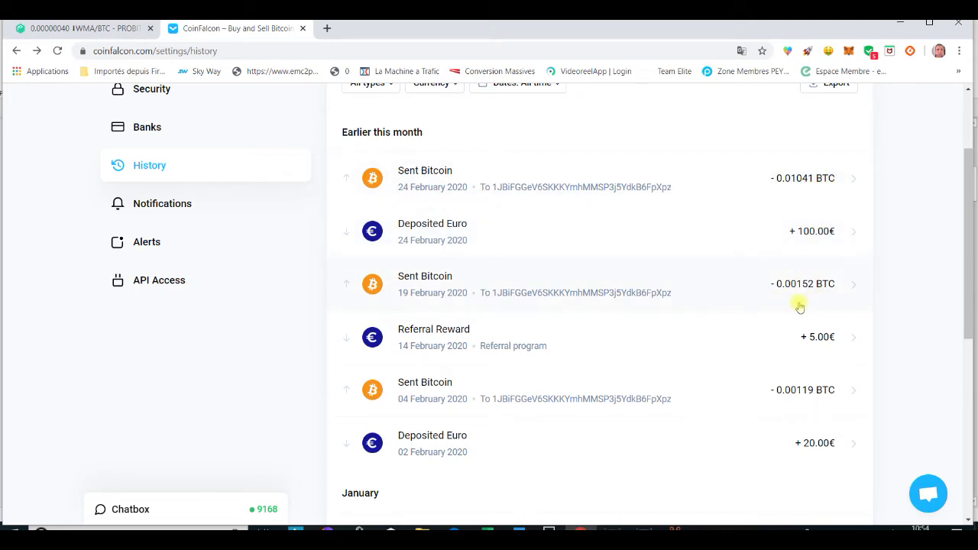
pyautogui.scroll(3, 634, 321)
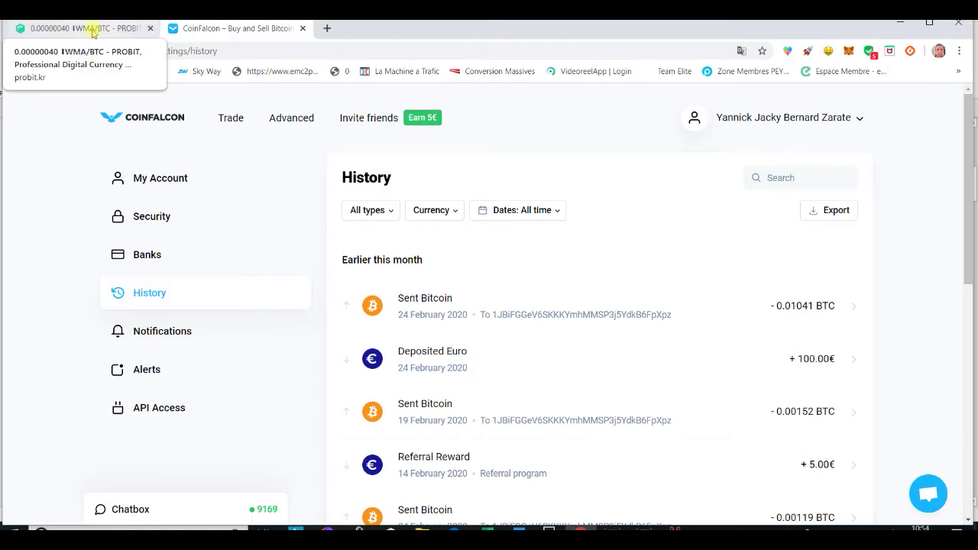
# Step: Check ProBit wallet balances of 0.01041001 BTC and 4,777.8854 WMA after dismissing the notice
pyautogui.click(93, 32)
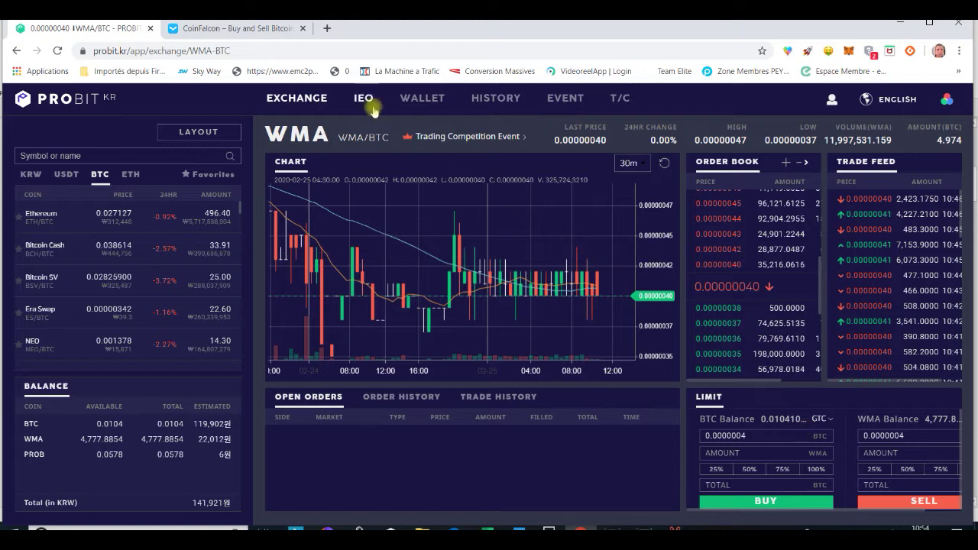
pyautogui.click(419, 102)
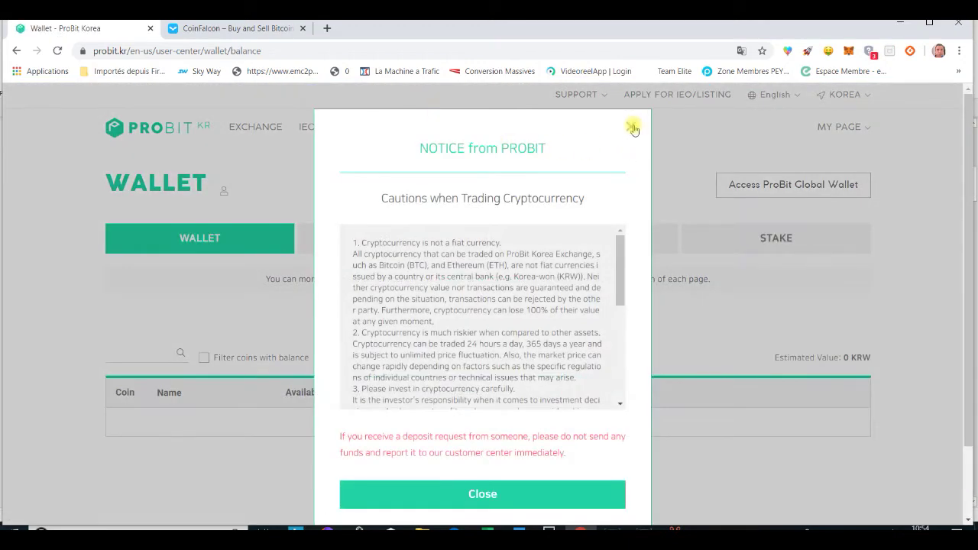
pyautogui.click(631, 128)
pyautogui.scroll(-1, 360, 356)
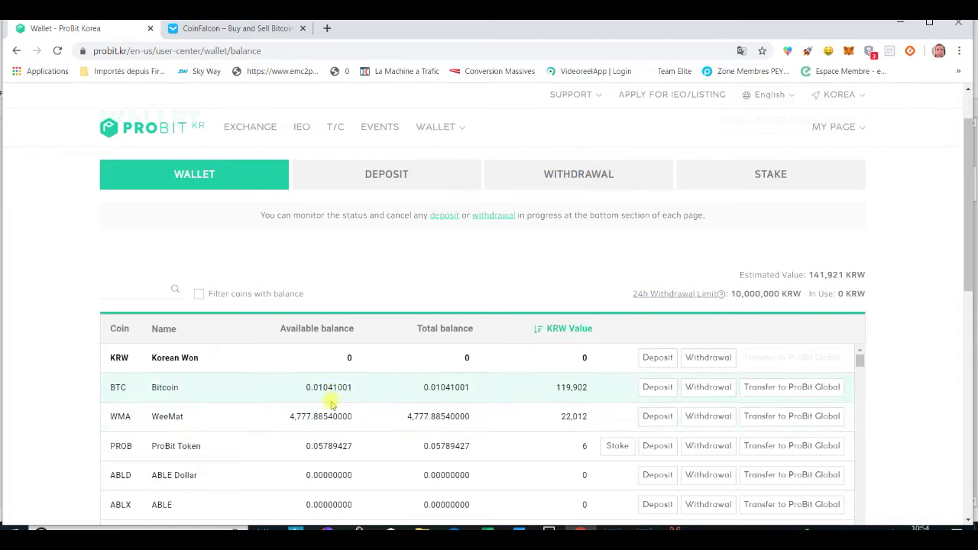
pyautogui.scroll(1, 320, 414)
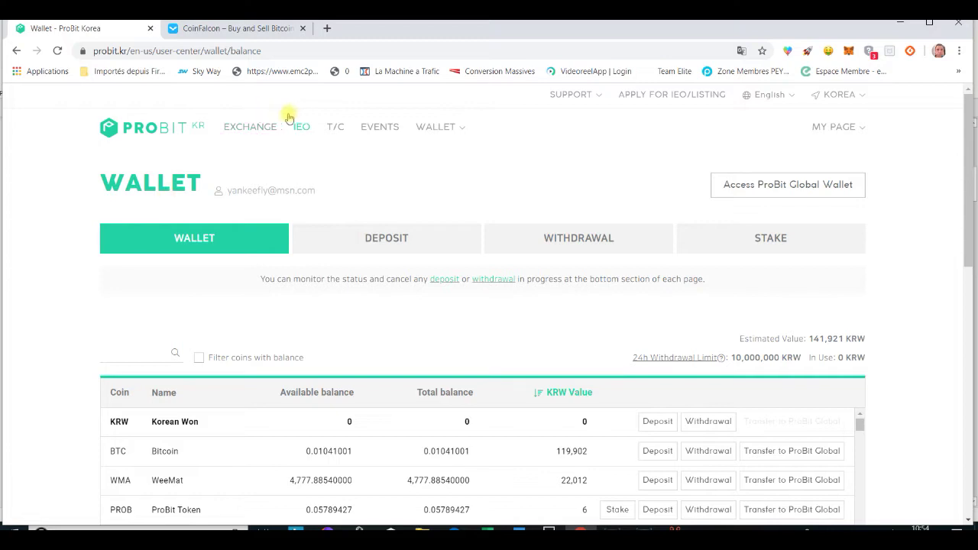
pyautogui.click(249, 127)
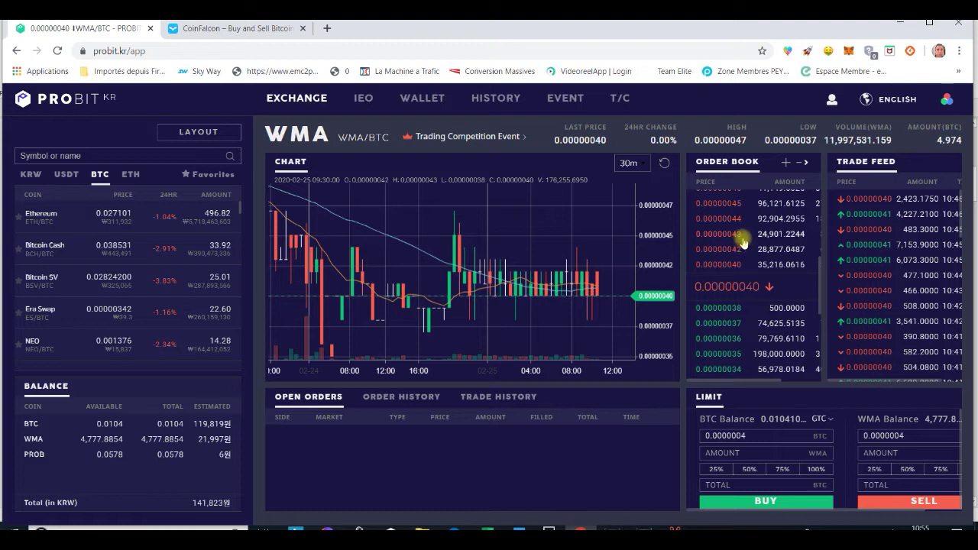
# Step: Scroll through the WMA/BTC order book around the 0.0000004 BTC last price
pyautogui.scroll(3, 736, 233)
pyautogui.scroll(3, 737, 230)
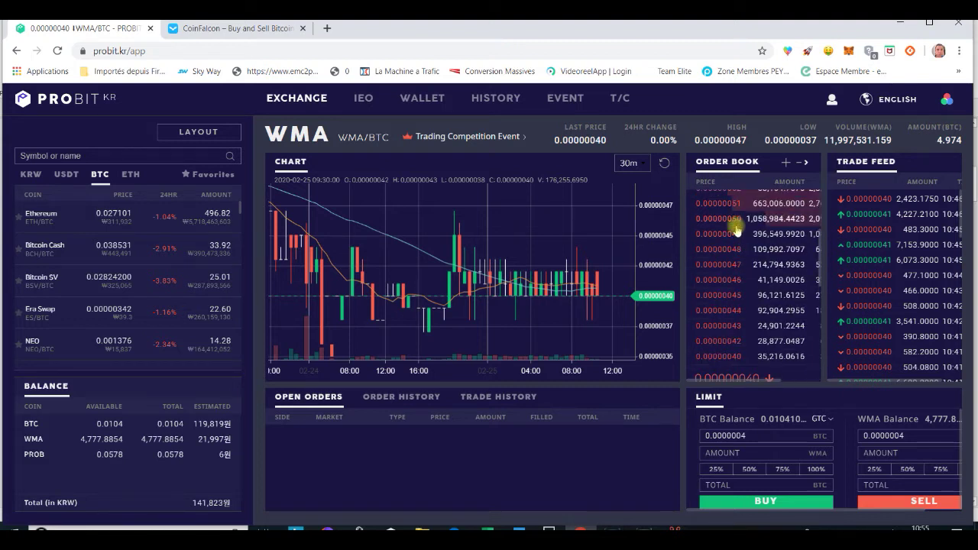
pyautogui.scroll(2, 736, 230)
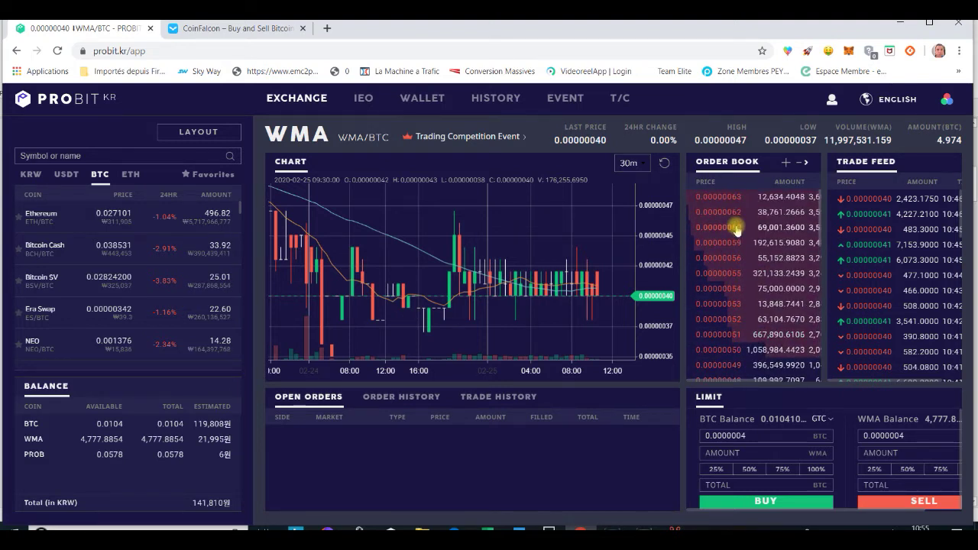
pyautogui.scroll(-5, 737, 229)
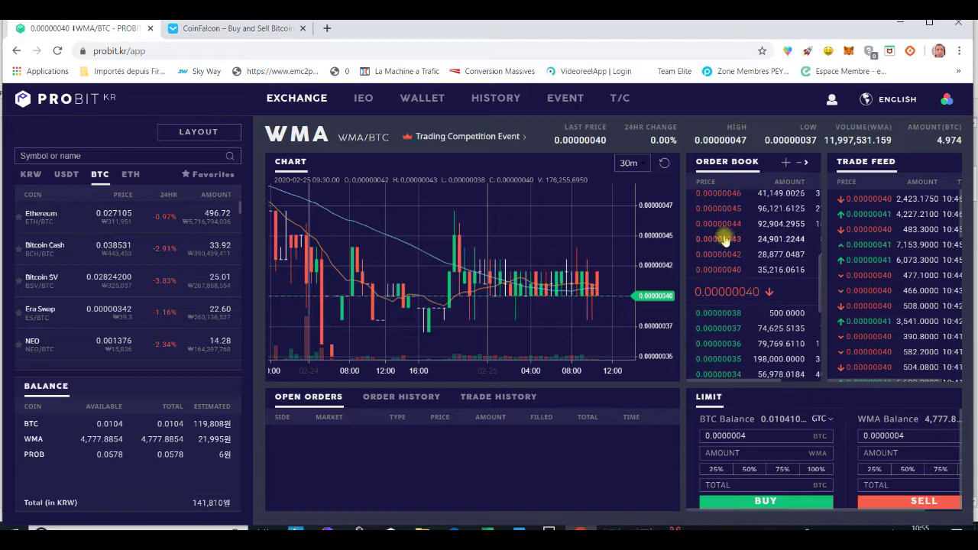
pyautogui.scroll(-1, 714, 246)
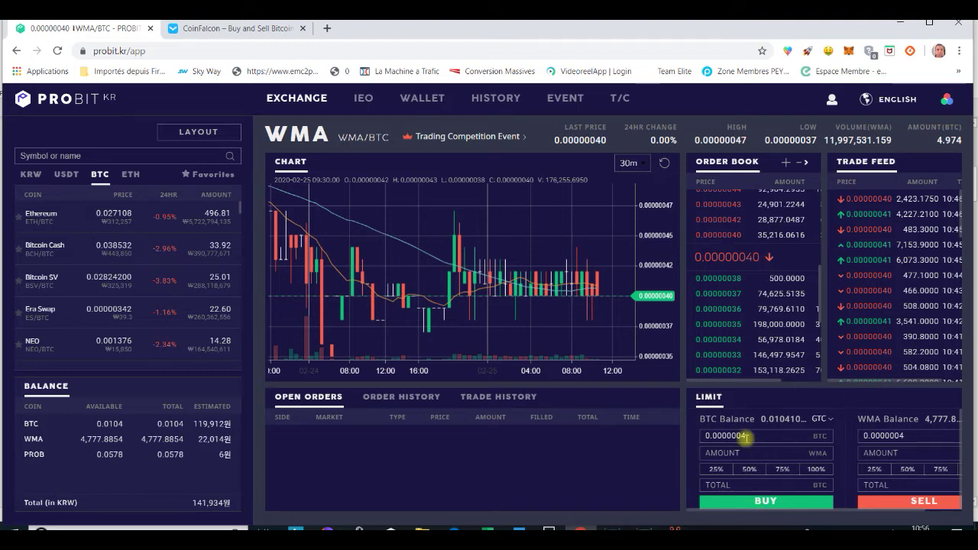
# Step: Fill the limit buy at 0.0000004 BTC with 25% of BTC: 6506.25 WMA, 0.0026025 BTC total
pyautogui.moveTo(748, 436)
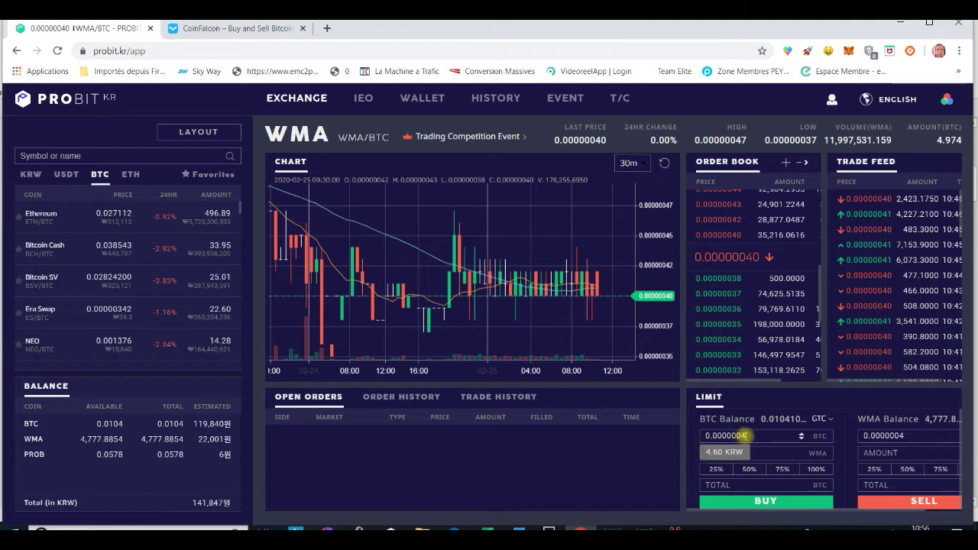
pyautogui.click(743, 435)
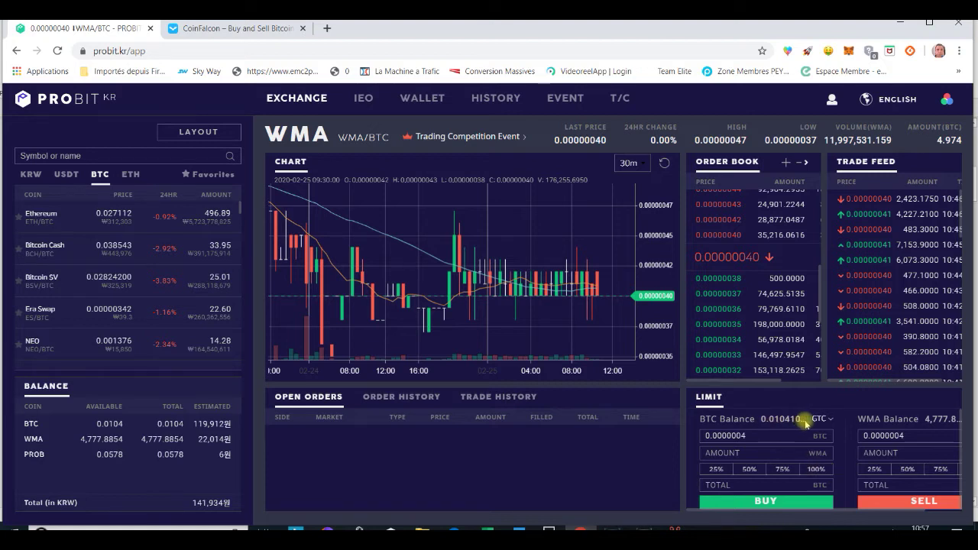
pyautogui.moveTo(801, 438)
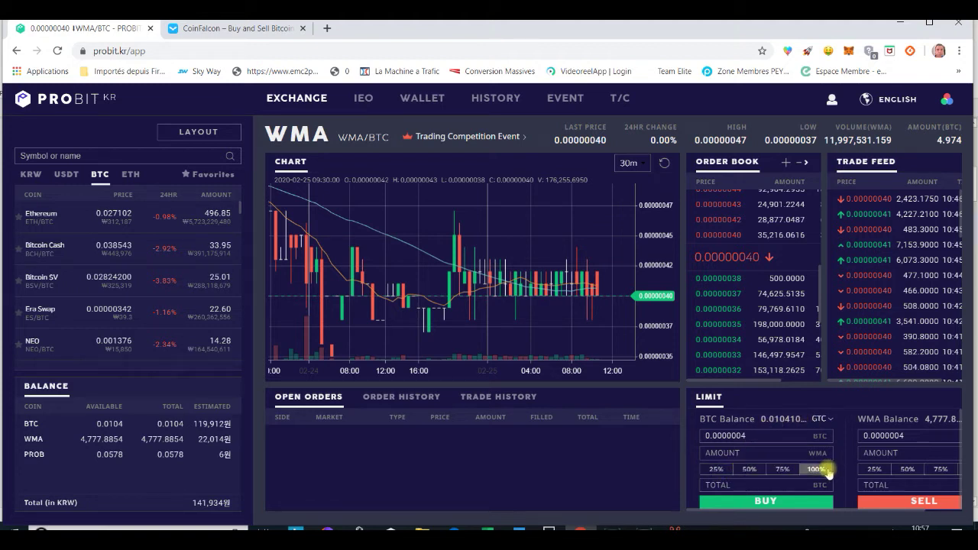
pyautogui.click(715, 470)
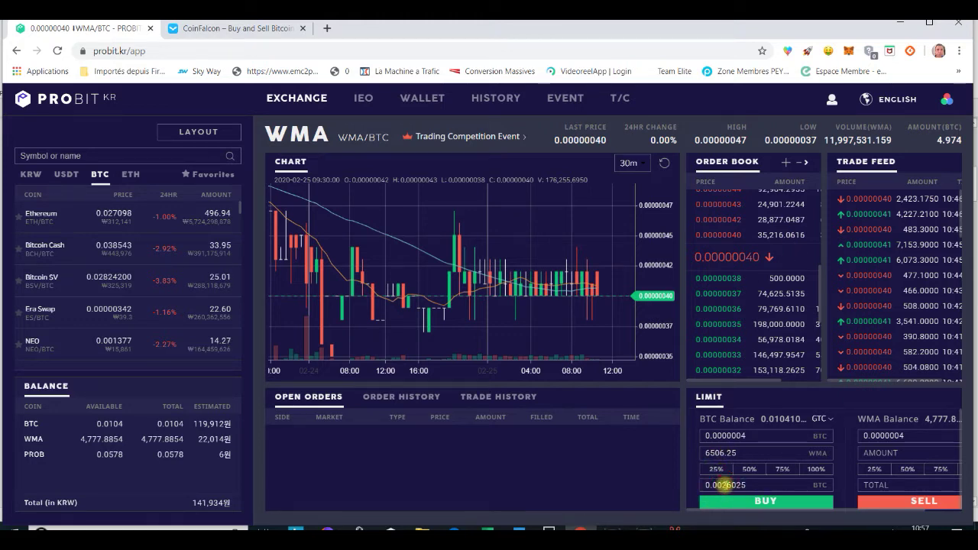
# Step: Change the buy total to 0.0001 BTC so the amount recalculates to 250 WMA
pyautogui.moveTo(730, 485); pyautogui.dragTo(764, 487)
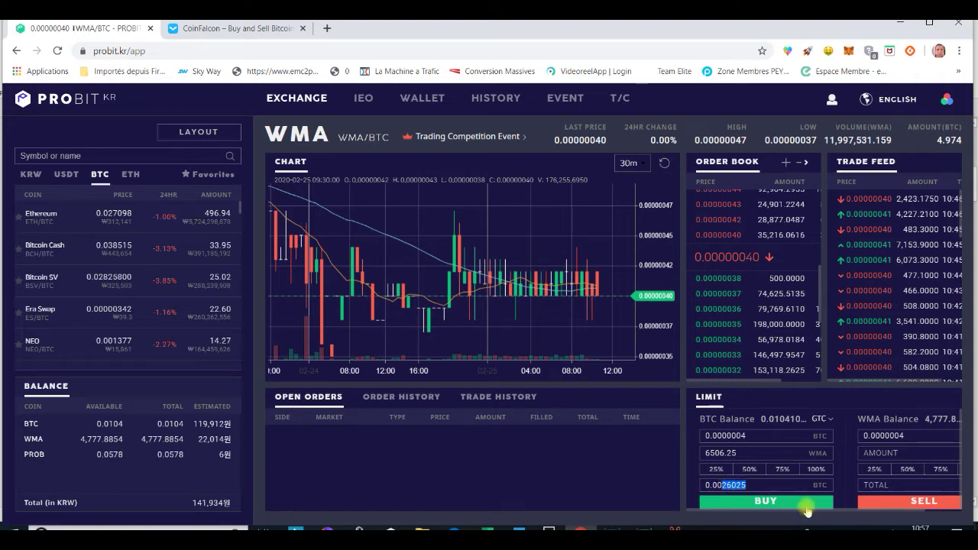
pyautogui.write('0')
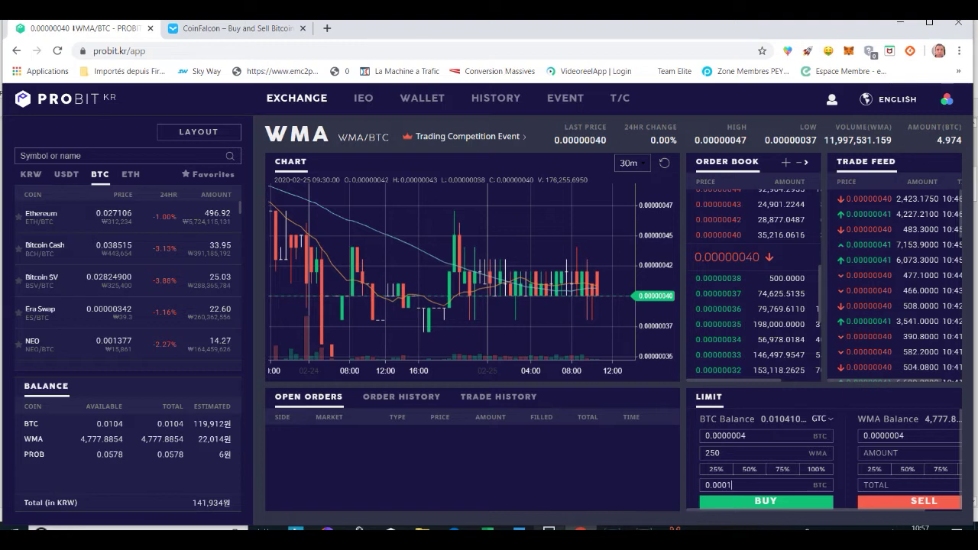
pyautogui.moveTo(549, 530)
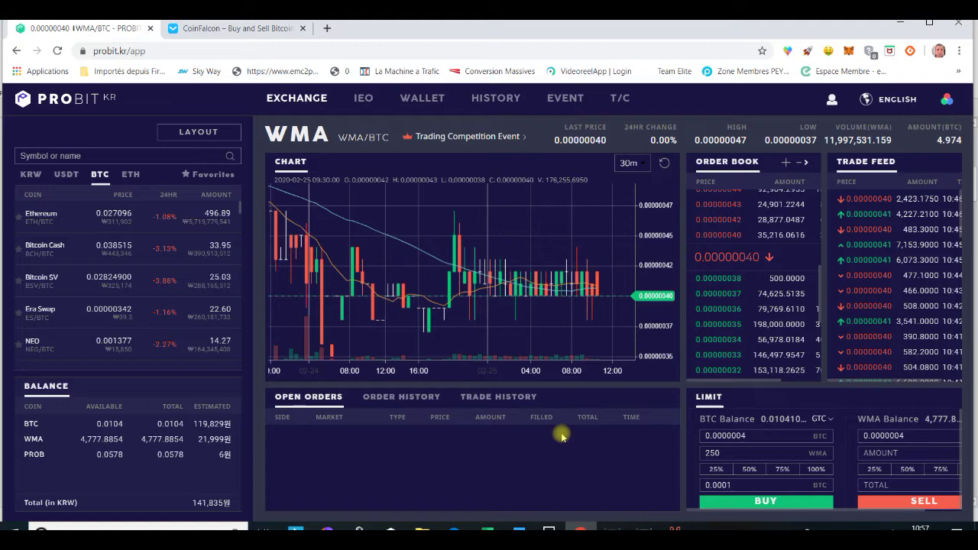
pyautogui.click(387, 398)
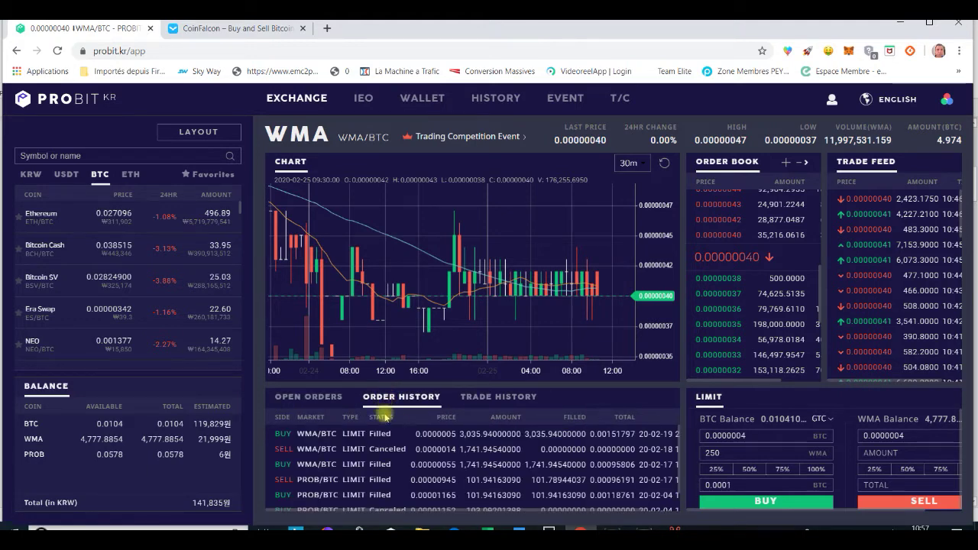
pyautogui.click(324, 396)
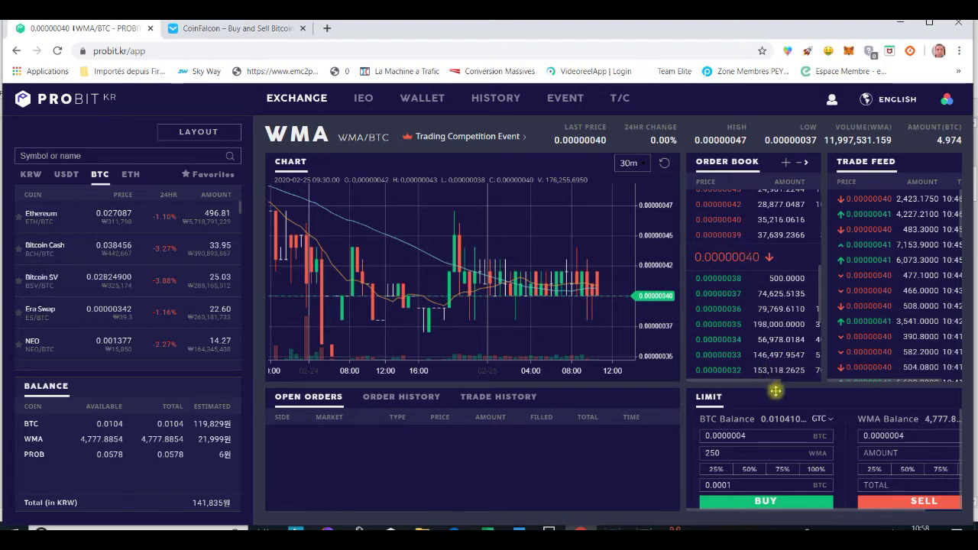
# Step: Submit a buy of 256.4102 WMA at 0.00000039 BTC, triggering the 0.0001 BTC minimum-total warning
pyautogui.scroll(-1, 754, 227)
pyautogui.scroll(1, 749, 229)
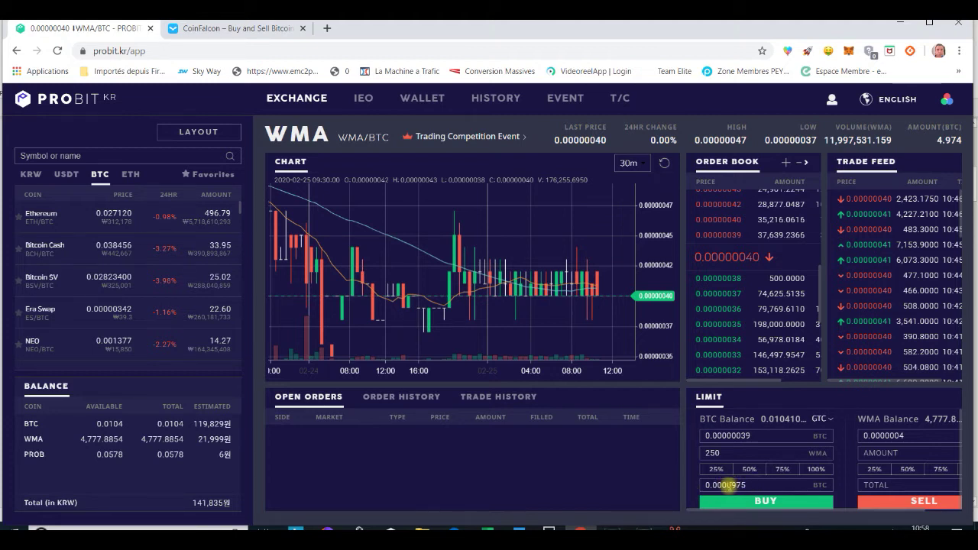
pyautogui.moveTo(731, 485); pyautogui.dragTo(751, 485)
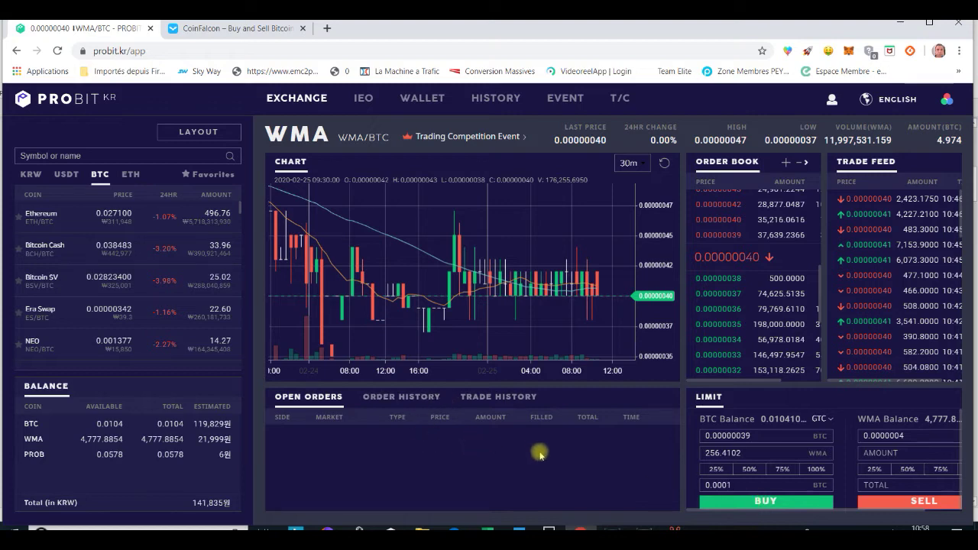
pyautogui.click(761, 501)
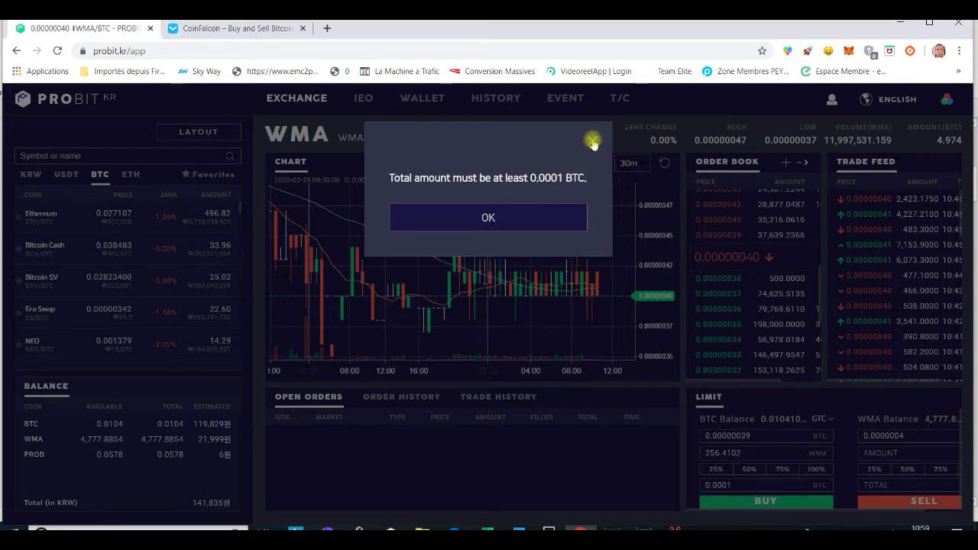
# Step: Dismiss the 0.0001 BTC minimum-total warning
pyautogui.click(488, 219)
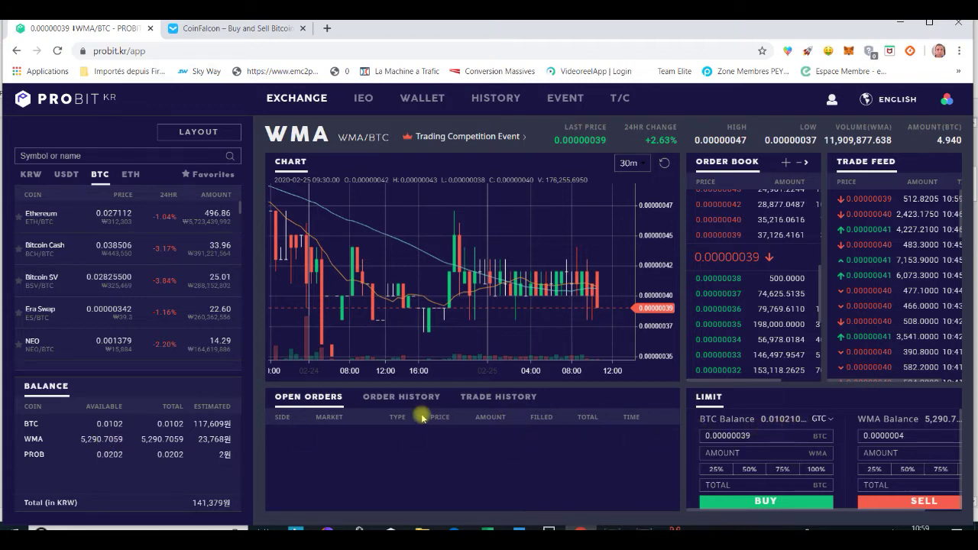
pyautogui.click(401, 397)
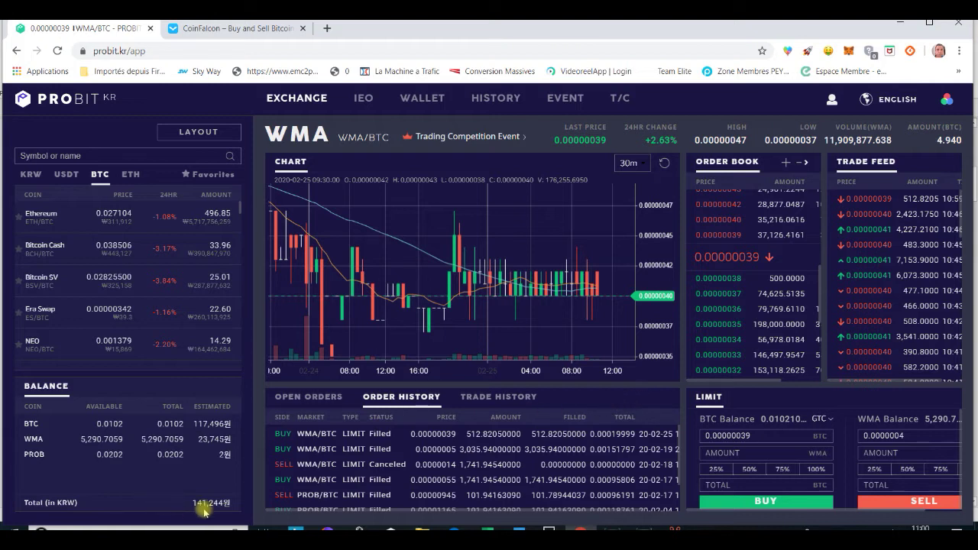
pyautogui.click(319, 399)
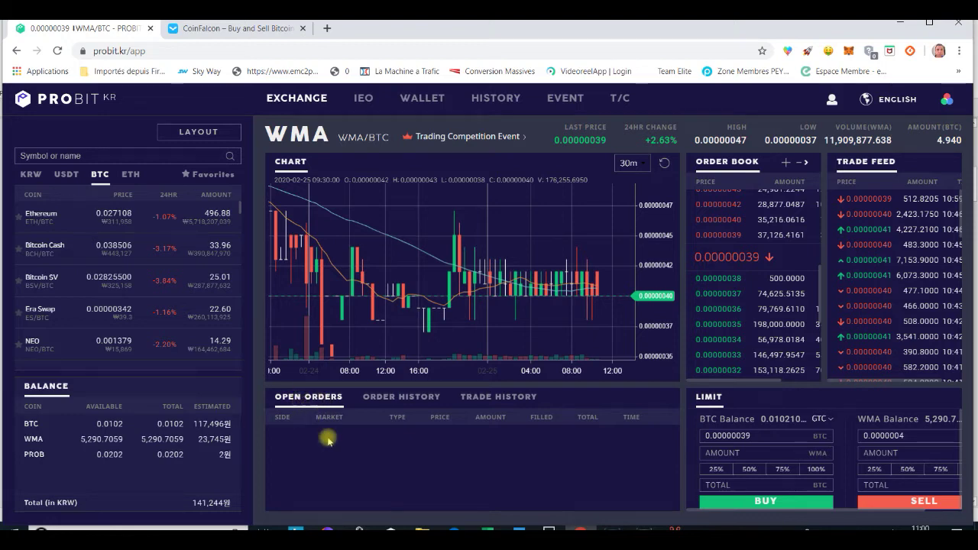
# Step: Open Calculator, clear it, and start typing the price, accidentally applying a square root
pyautogui.click(549, 529)
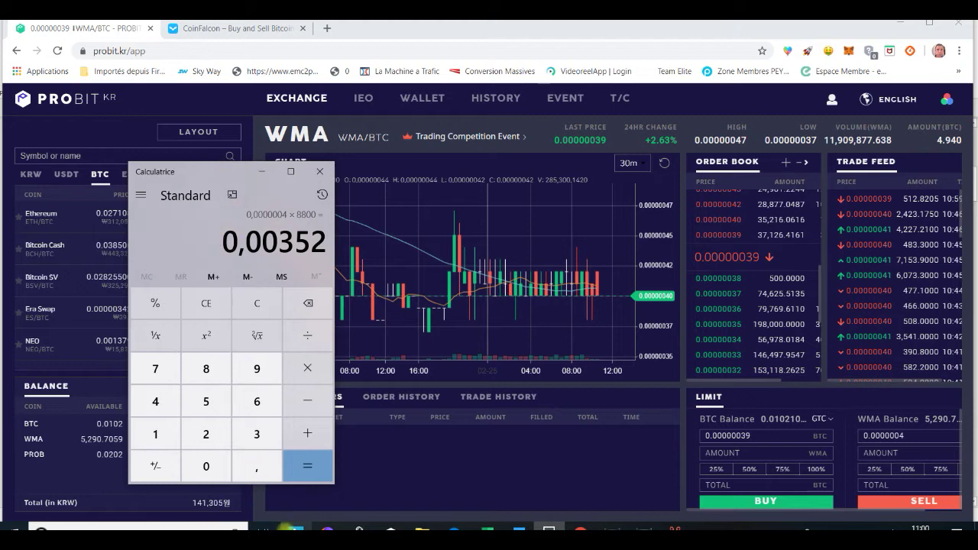
pyautogui.click(268, 306)
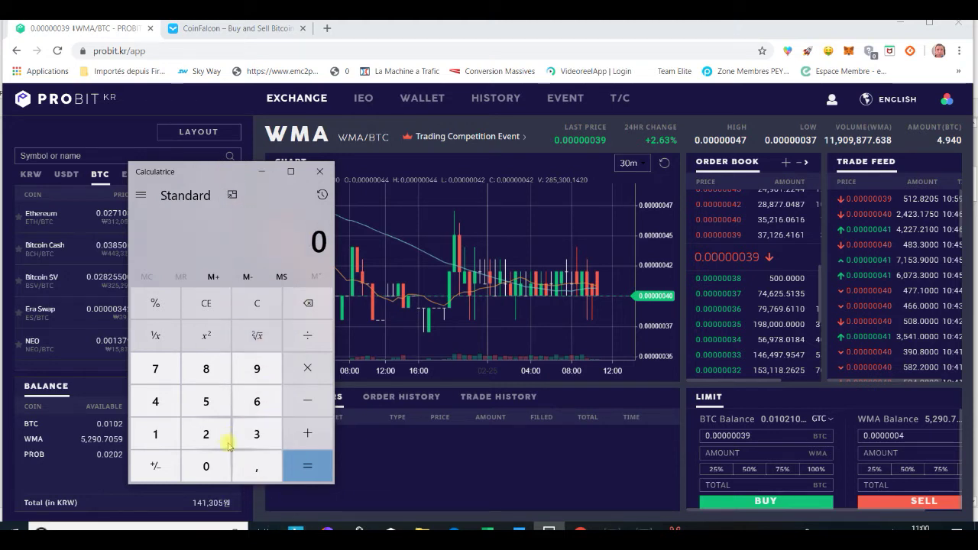
pyautogui.click(255, 469)
pyautogui.click(217, 468)
pyautogui.click(217, 468)
pyautogui.click(217, 468)
pyautogui.click(217, 468)
pyautogui.click(217, 468)
pyautogui.click(217, 469)
pyautogui.click(273, 442)
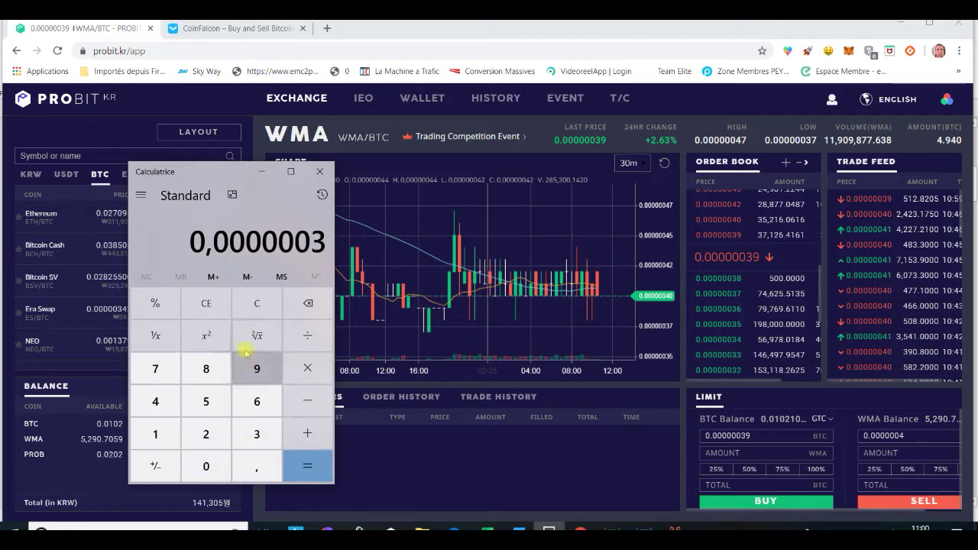
pyautogui.click(249, 340)
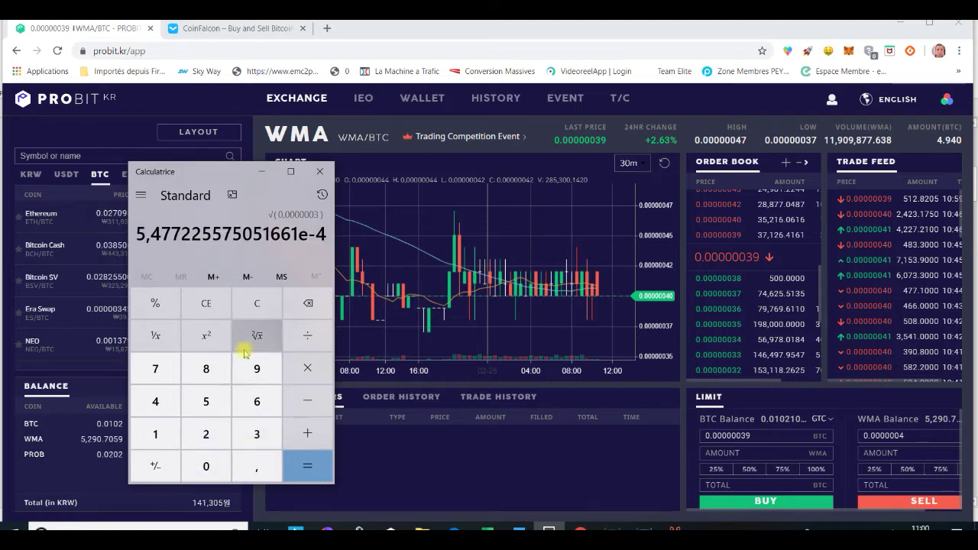
# Step: Clear the square root result and re-enter 0,00000039, then choose multiply
pyautogui.click(257, 305)
pyautogui.click(257, 468)
pyautogui.click(208, 468)
pyautogui.click(210, 468)
pyautogui.click(213, 469)
pyautogui.click(217, 469)
pyautogui.click(214, 468)
pyautogui.click(214, 467)
pyautogui.click(254, 439)
pyautogui.click(257, 368)
pyautogui.click(307, 368)
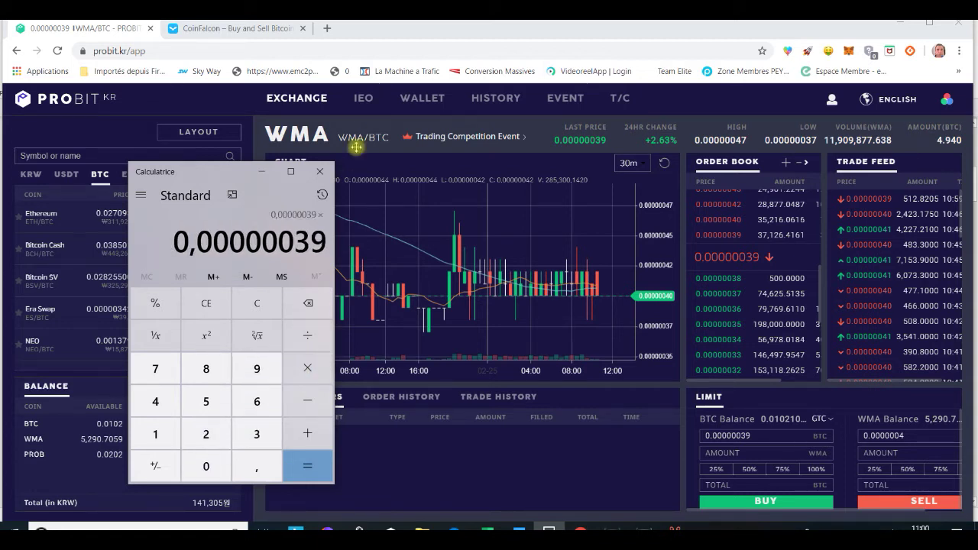
# Step: Check the CoinFalcon dashboard's Bitcoin price (8,800.40€), then return to the ProBit exchange page
pyautogui.click(236, 31)
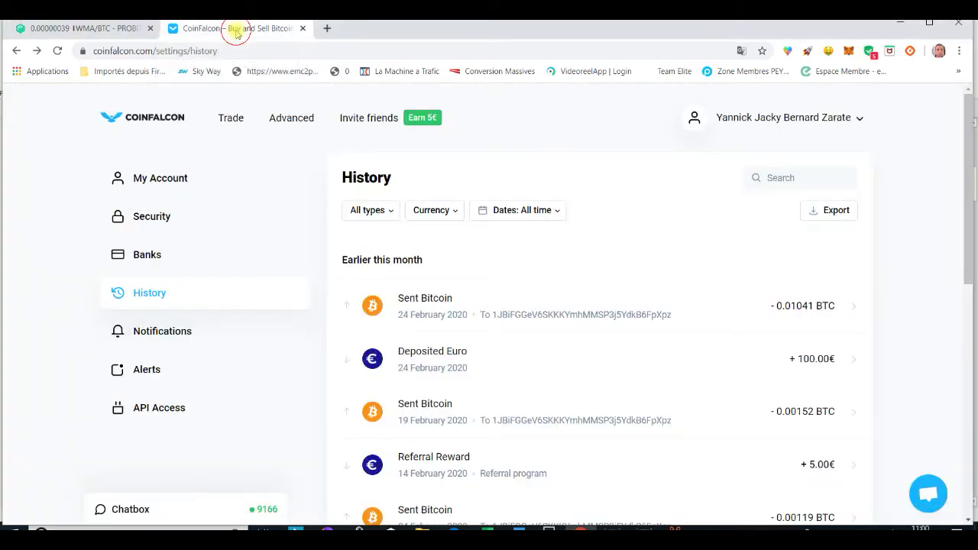
pyautogui.click(166, 124)
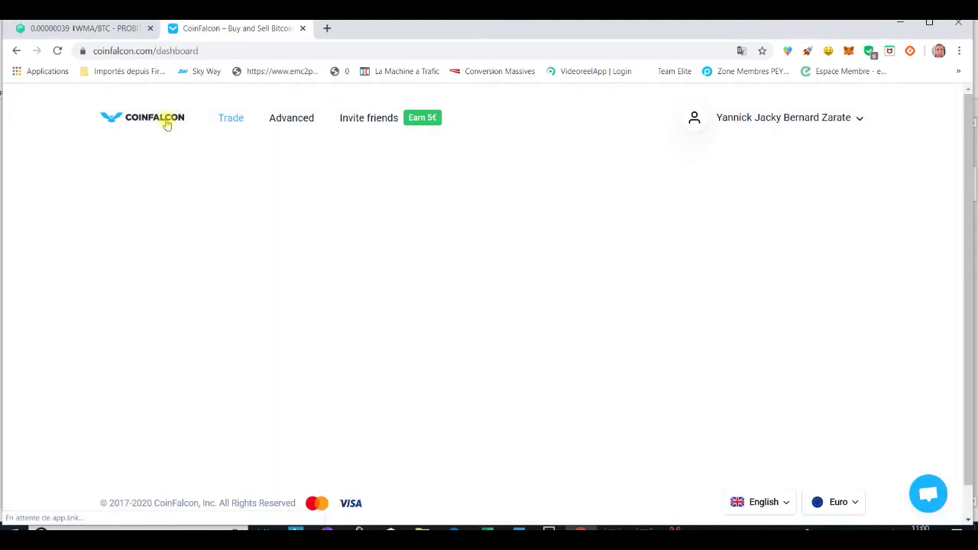
pyautogui.scroll(-3, 240, 397)
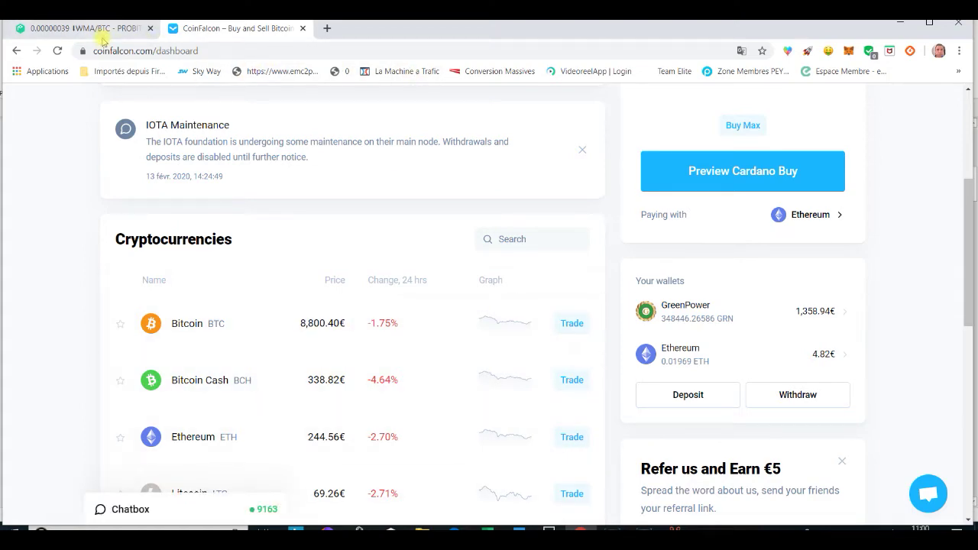
pyautogui.click(101, 33)
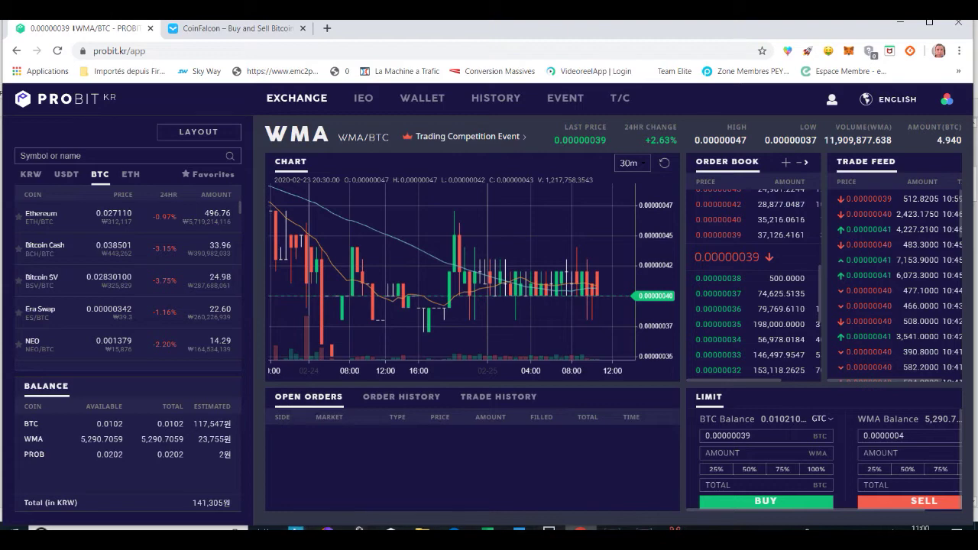
# Step: Multiply 0,00000039 by 8800 in Calculator to get 0,003432, then minimise it
pyautogui.click(549, 531)
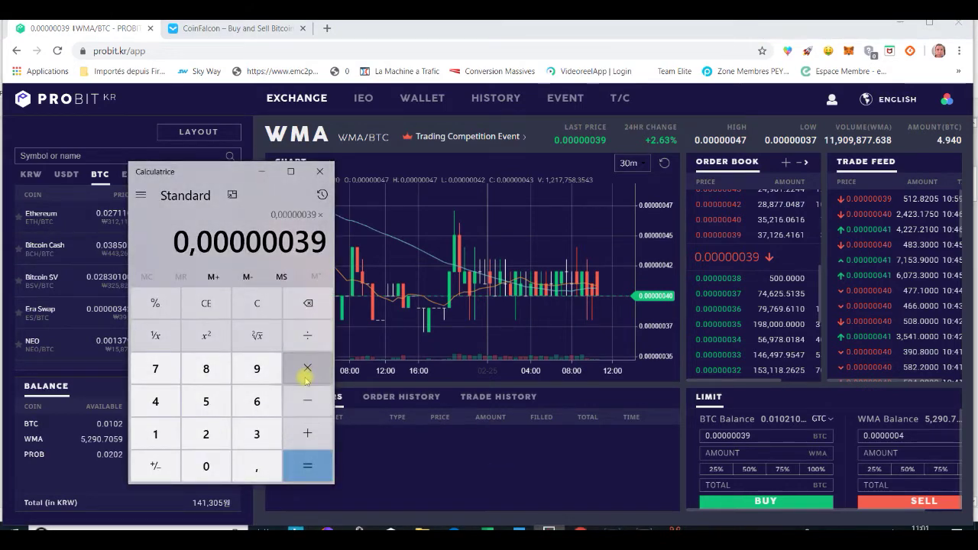
pyautogui.click(206, 368)
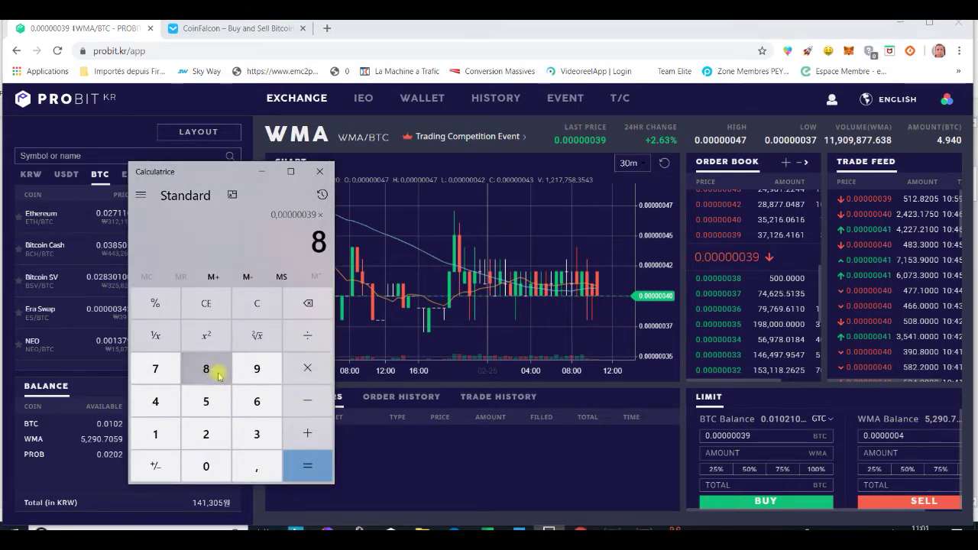
pyautogui.click(205, 368)
pyautogui.click(206, 465)
pyautogui.click(205, 465)
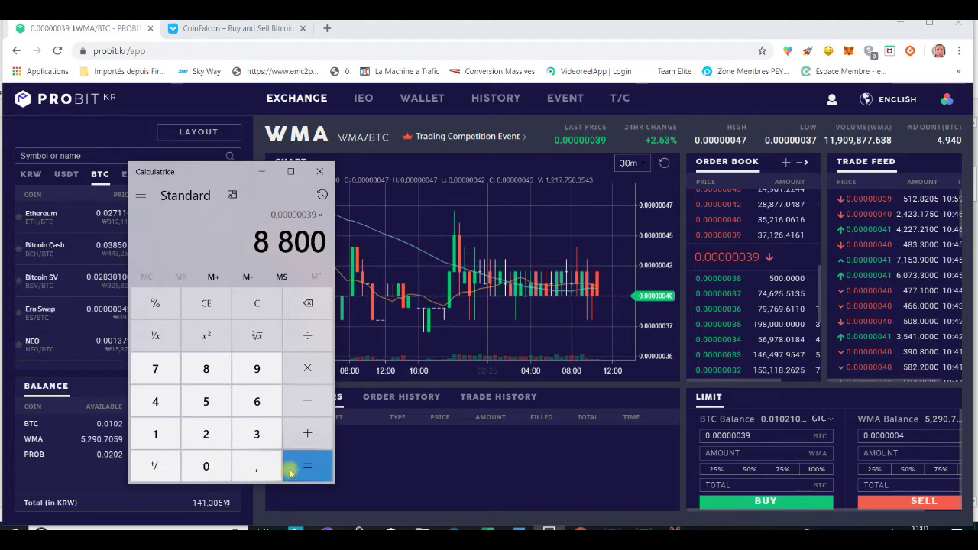
pyautogui.click(307, 465)
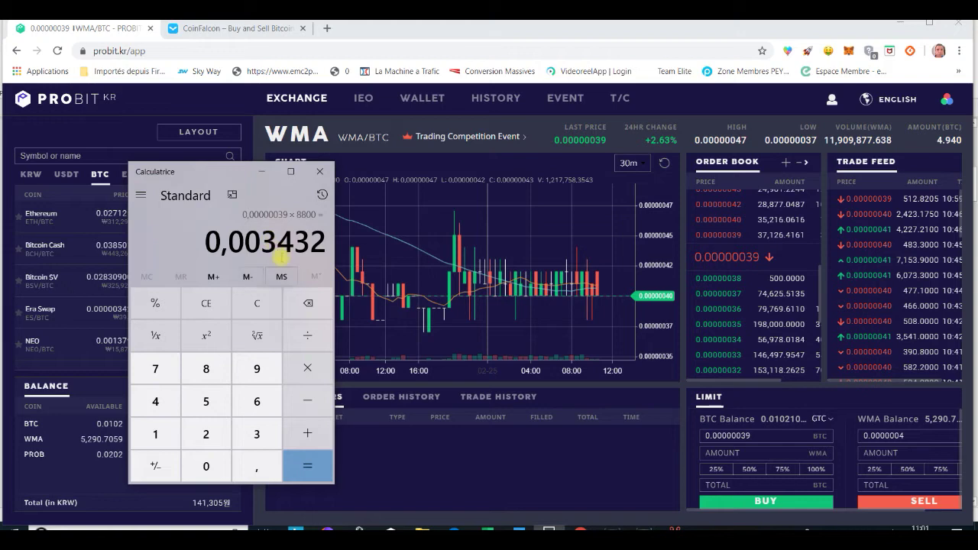
pyautogui.click(260, 172)
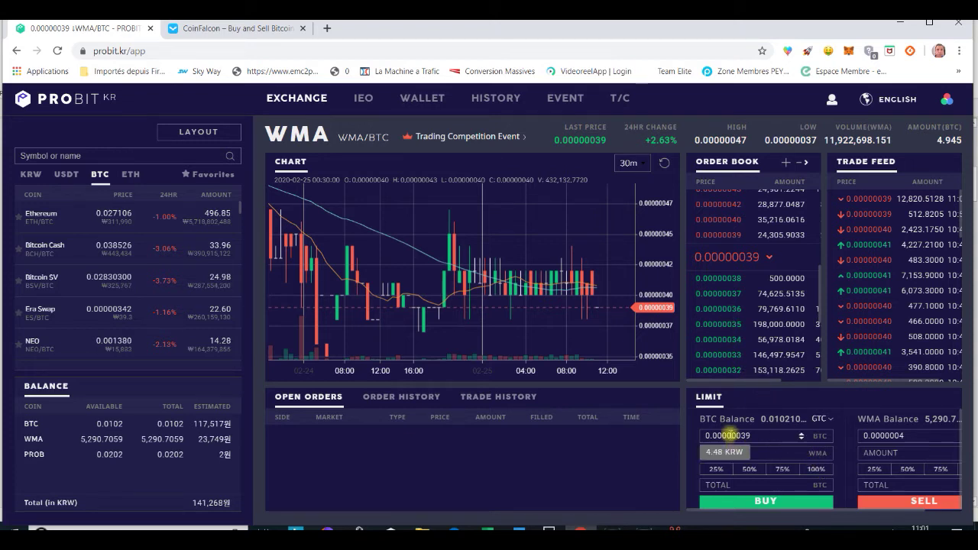
# Step: Lower the buy price to 0.00000036 BTC, apply 25% of the balance, and select the Total for replacement
pyautogui.click(801, 439)
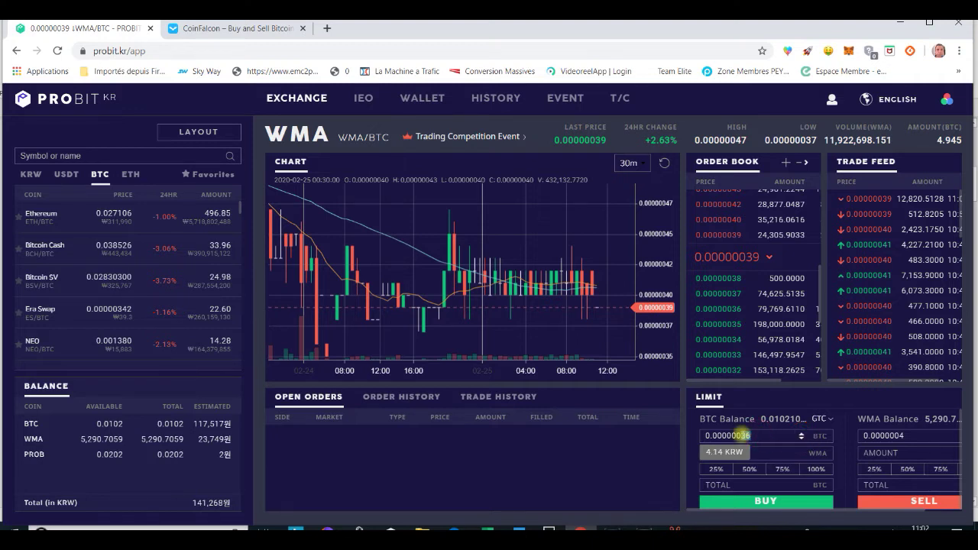
pyautogui.moveTo(740, 434); pyautogui.dragTo(803, 442)
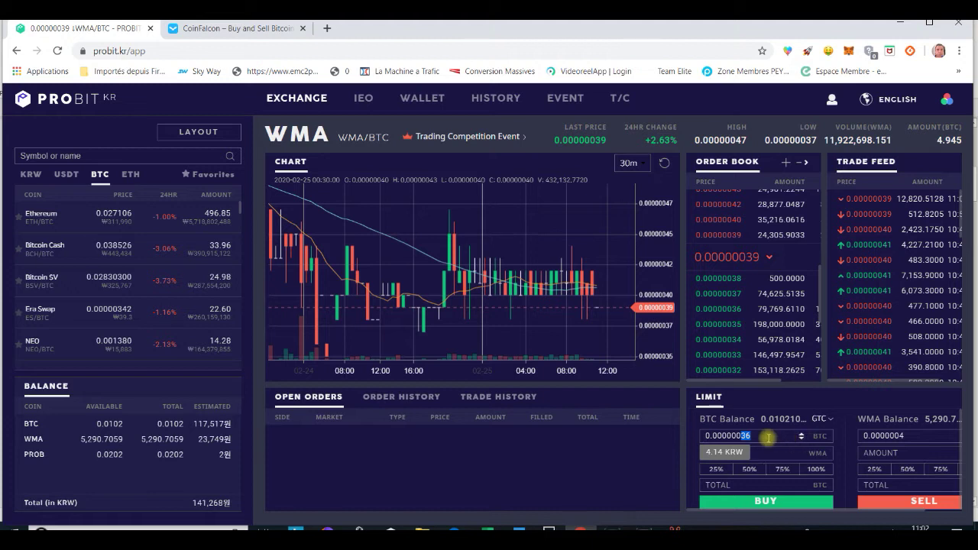
pyautogui.click(640, 461)
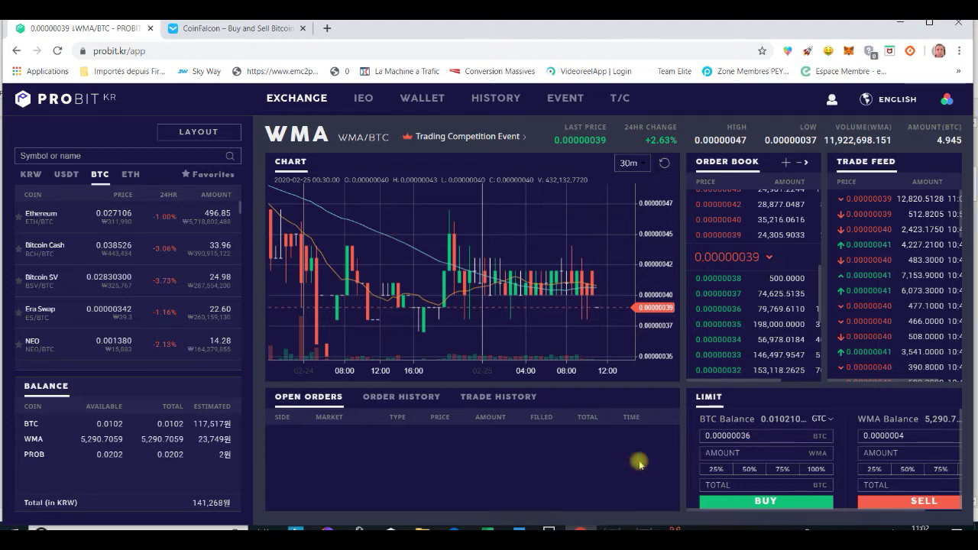
pyautogui.click(718, 470)
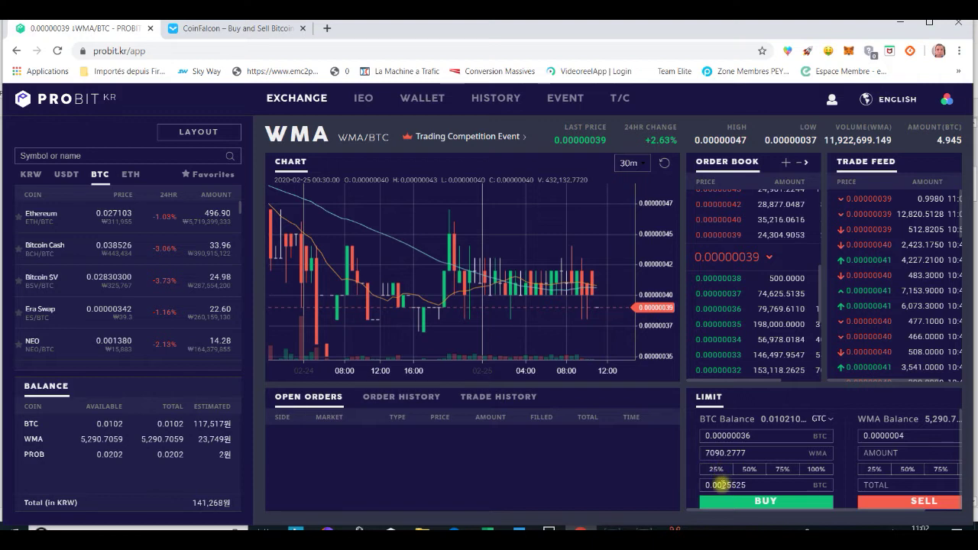
pyautogui.moveTo(723, 485); pyautogui.dragTo(750, 484)
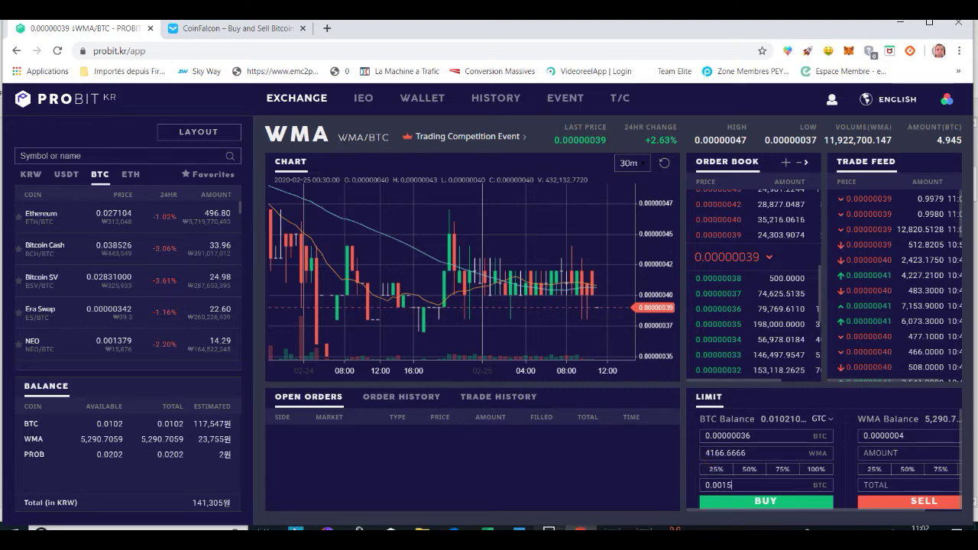
# Step: Compute 0,0015 × 8800 = 13,2 in Calculator
pyautogui.click(549, 529)
pyautogui.click(208, 467)
pyautogui.press(',')
pyautogui.click(208, 467)
pyautogui.click(208, 467)
pyautogui.click(155, 434)
pyautogui.click(206, 401)
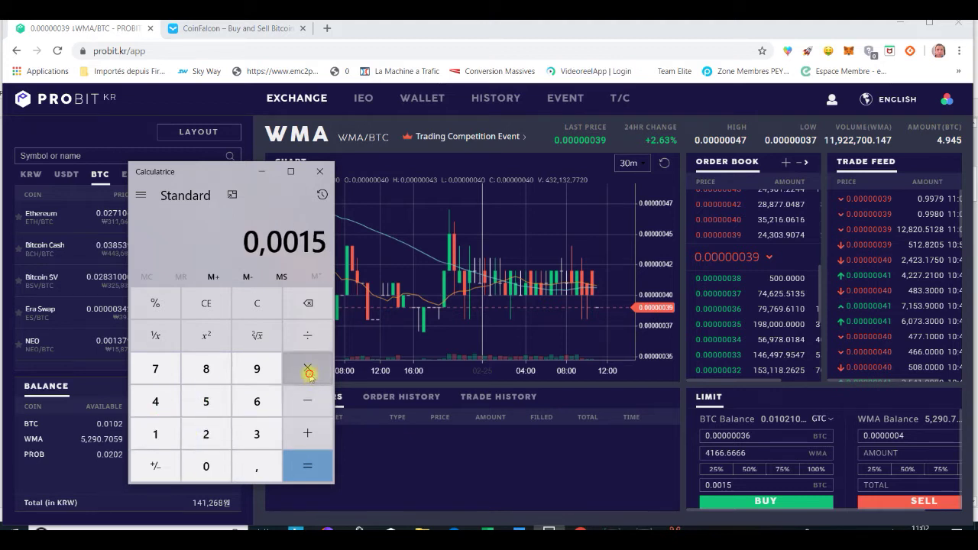
pyautogui.click(307, 370)
pyautogui.click(208, 373)
pyautogui.click(209, 381)
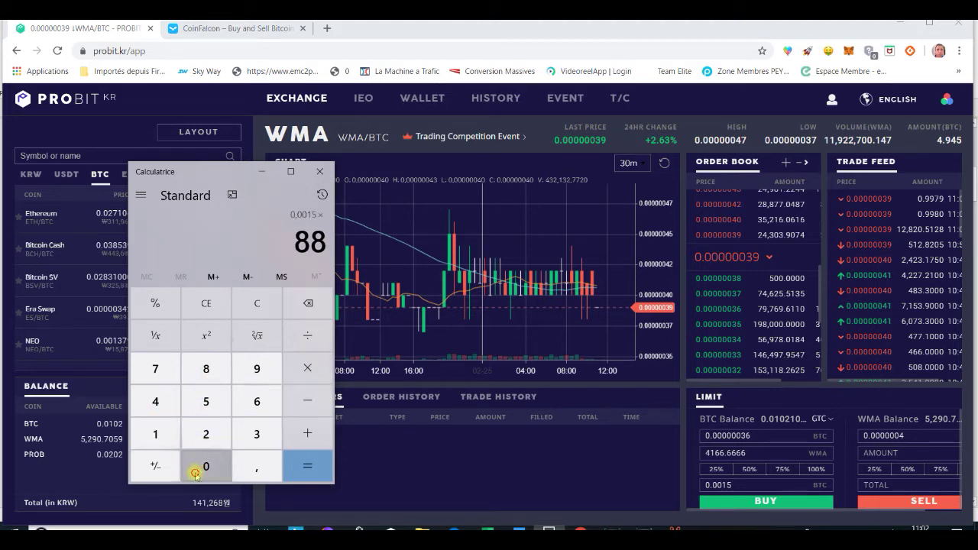
pyautogui.click(203, 465)
pyautogui.click(203, 464)
pyautogui.click(313, 474)
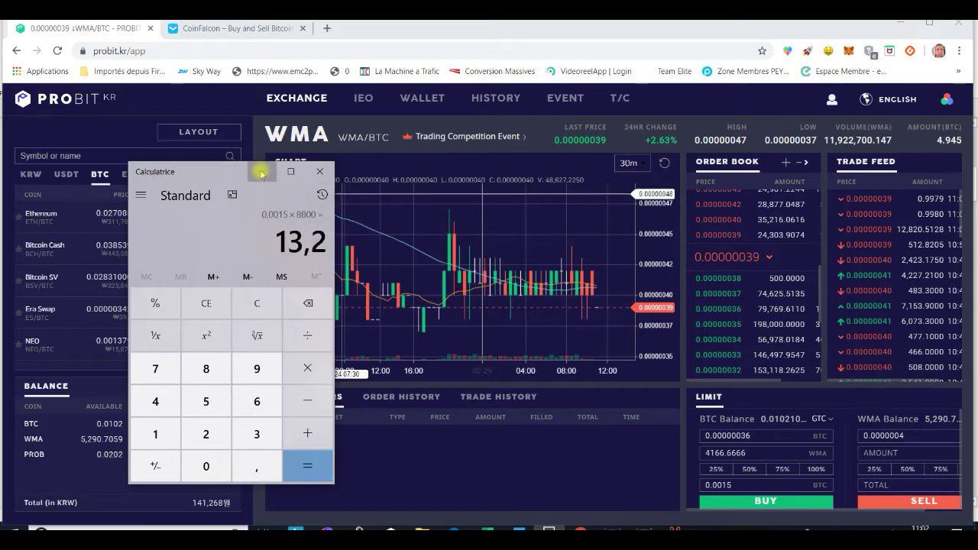
# Step: Divide 13,2 by 4166,66
pyautogui.moveTo(222, 171); pyautogui.dragTo(126, 217)
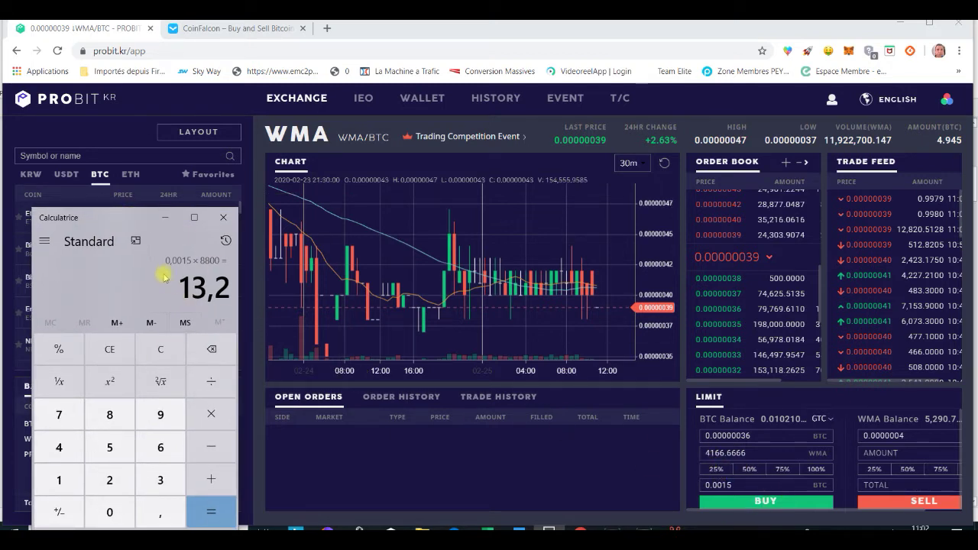
pyautogui.moveTo(128, 220); pyautogui.dragTo(201, 193)
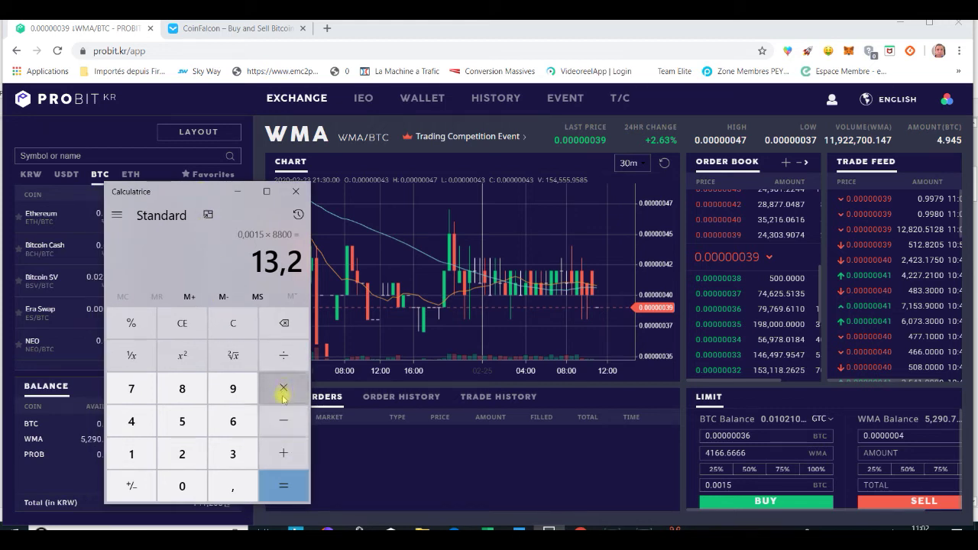
pyautogui.click(282, 355)
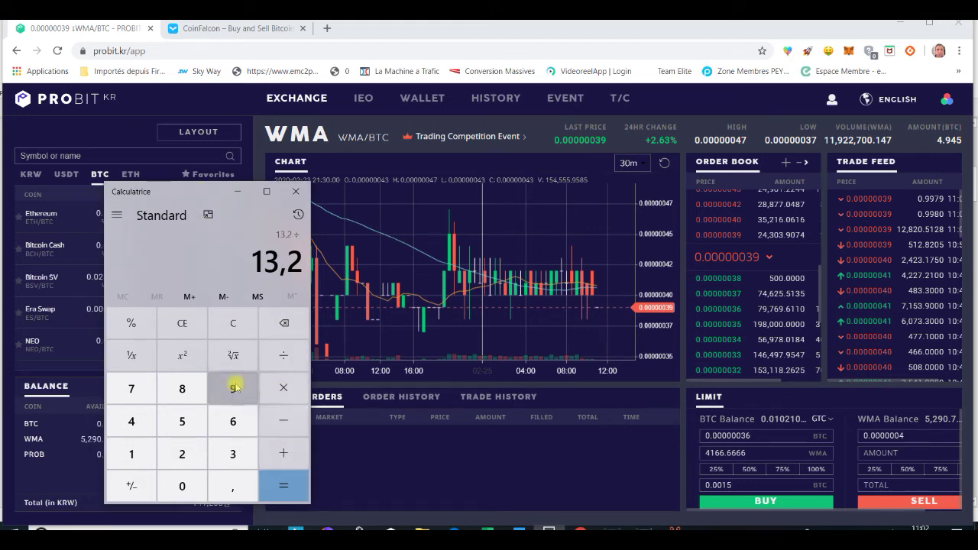
pyautogui.click(130, 418)
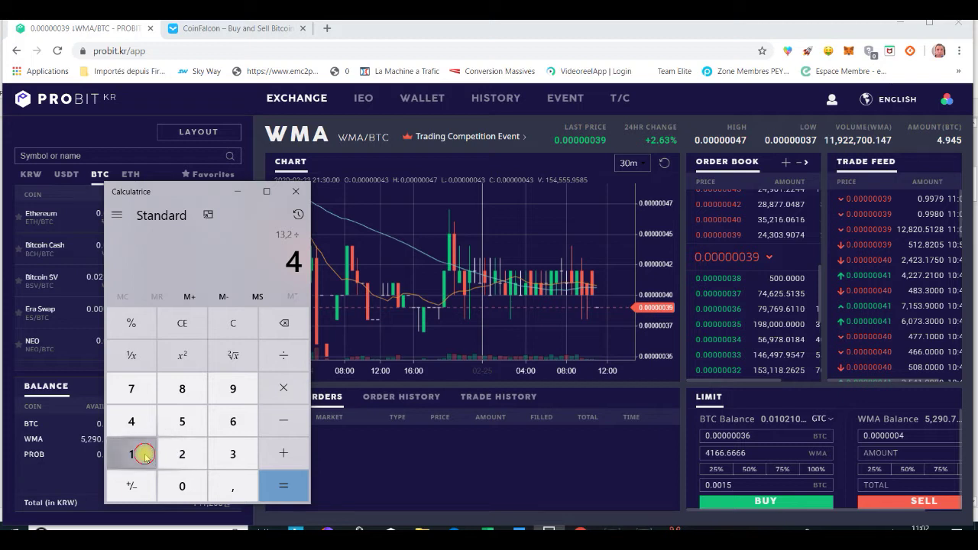
pyautogui.click(131, 453)
pyautogui.click(232, 420)
pyautogui.click(232, 421)
pyautogui.click(227, 488)
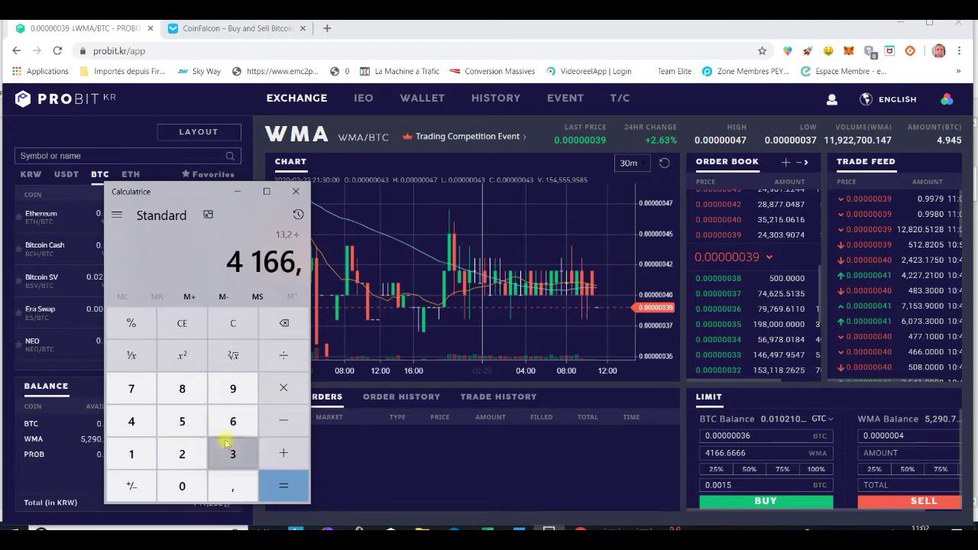
pyautogui.click(232, 420)
pyautogui.click(231, 420)
pyautogui.click(286, 489)
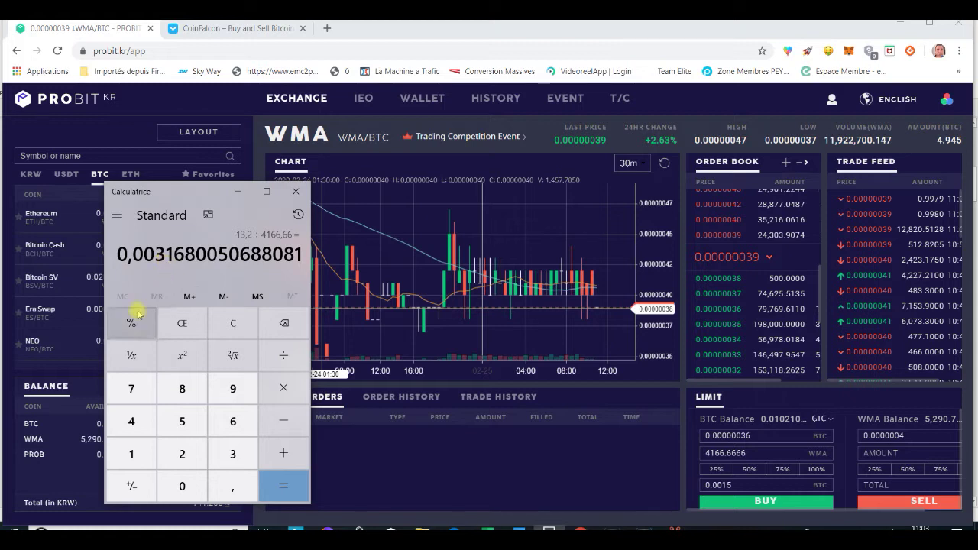
# Step: Take the reciprocal and multiply by 100, giving 31 565,606
pyautogui.click(130, 357)
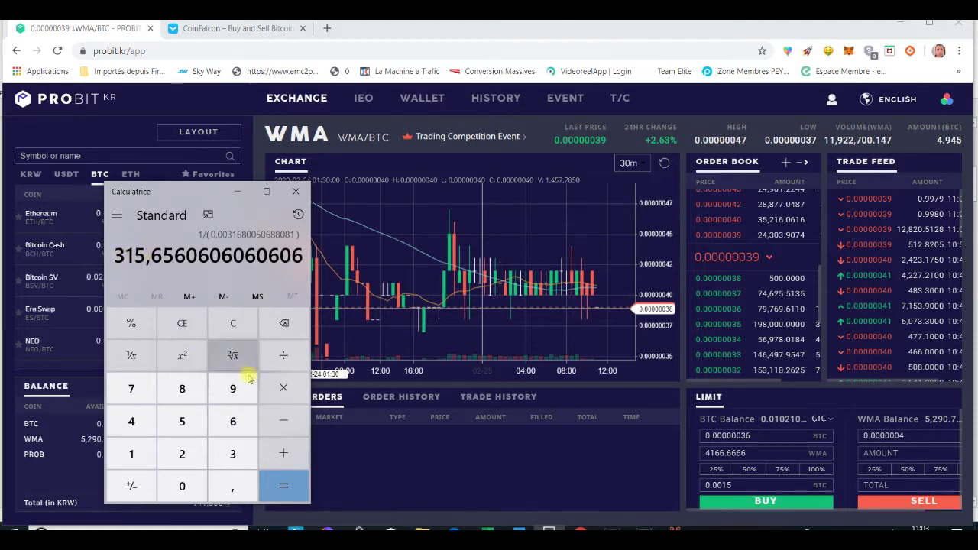
pyautogui.click(280, 387)
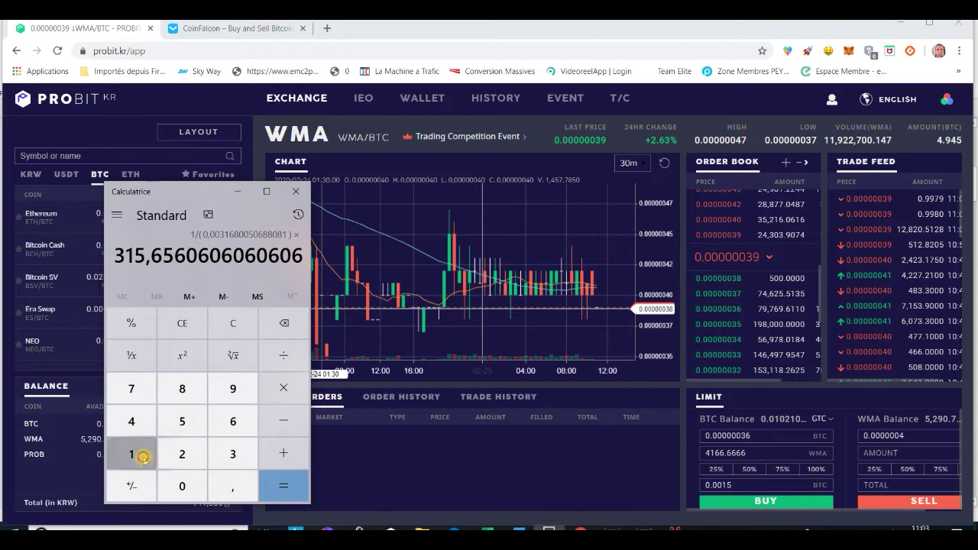
pyautogui.click(142, 456)
pyautogui.click(184, 485)
pyautogui.click(184, 485)
pyautogui.click(278, 489)
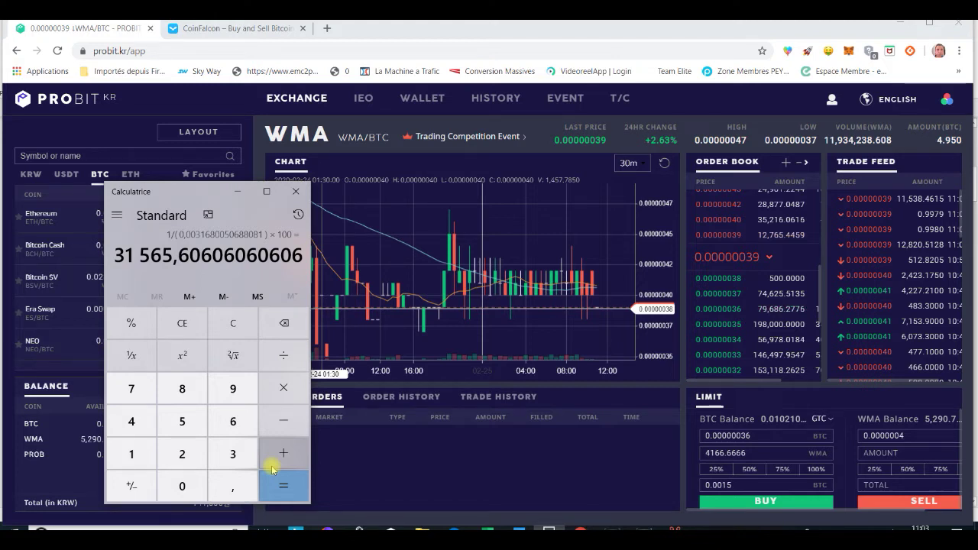
pyautogui.moveTo(205, 196); pyautogui.dragTo(172, 175)
# Step: Minimise the calculator to reveal the ProBit WMA/BTC buy form
pyautogui.click(204, 175)
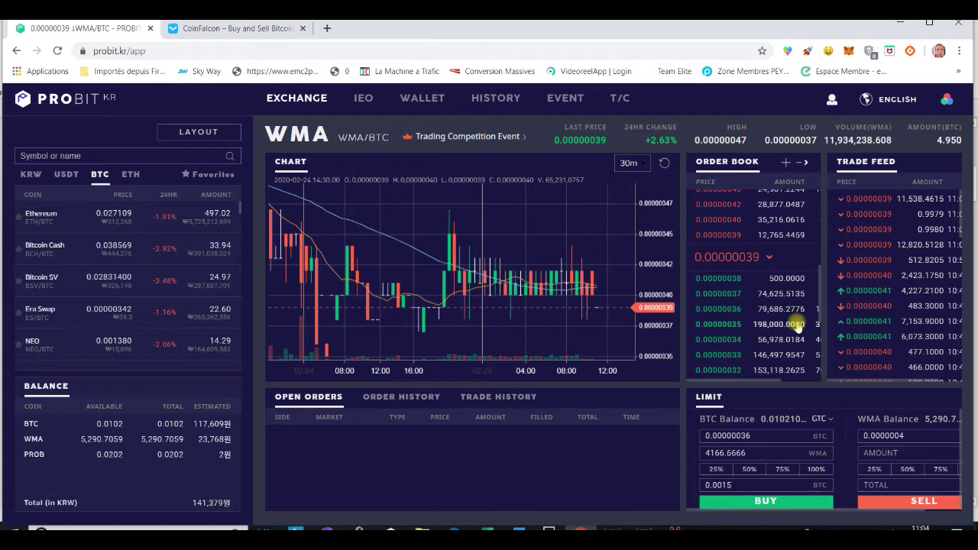
# Step: Change the buy total to 0.001 BTC and place the 2,777.7777 WMA limit buy at 0.00000036
pyautogui.press('BackSpace')
pyautogui.scroll(1, 735, 214)
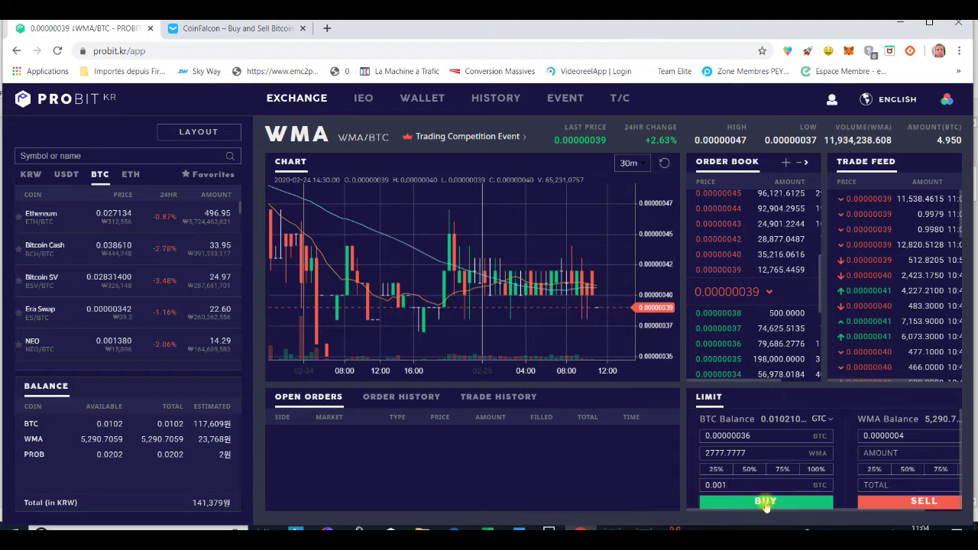
pyautogui.click(765, 501)
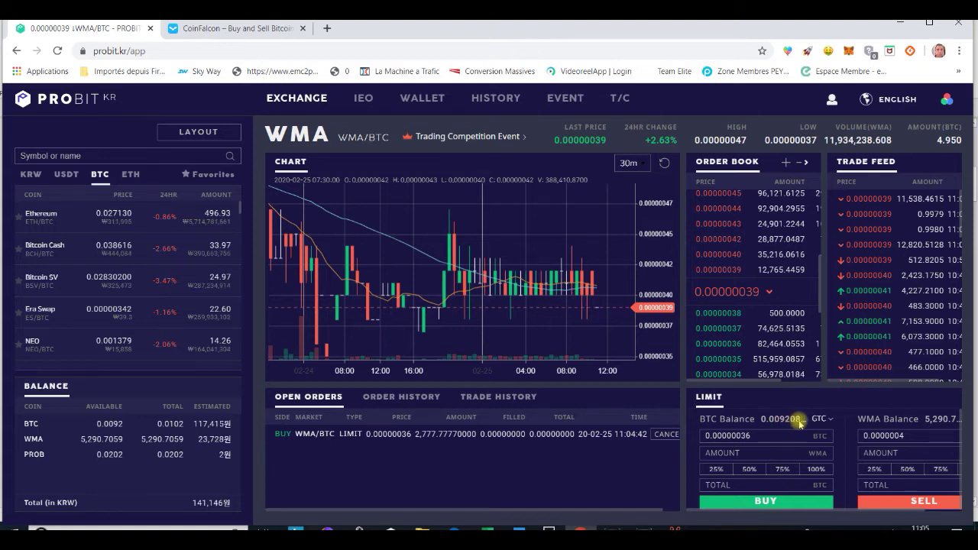
# Step: Lower the buy price one tick from 0.00000036 to 0.00000035 BTC
pyautogui.click(802, 439)
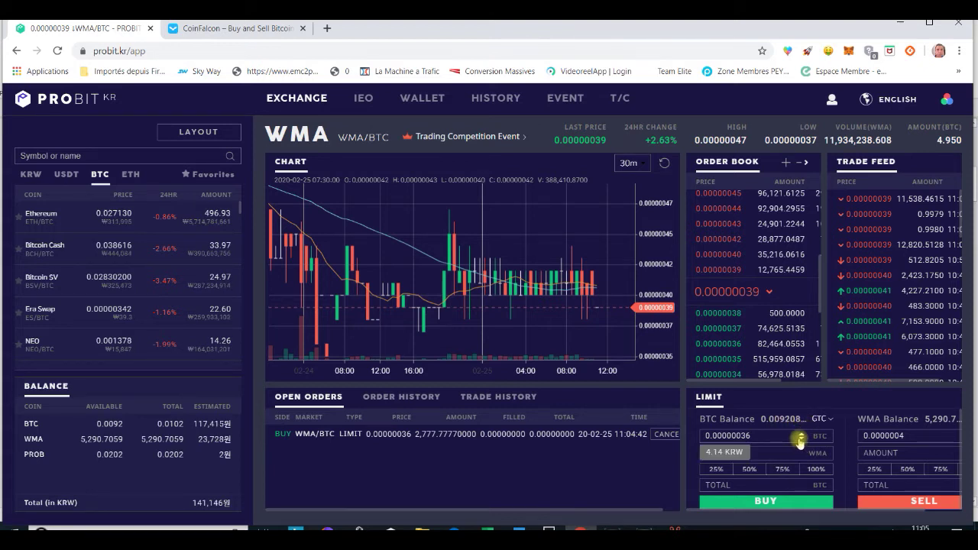
pyautogui.click(801, 441)
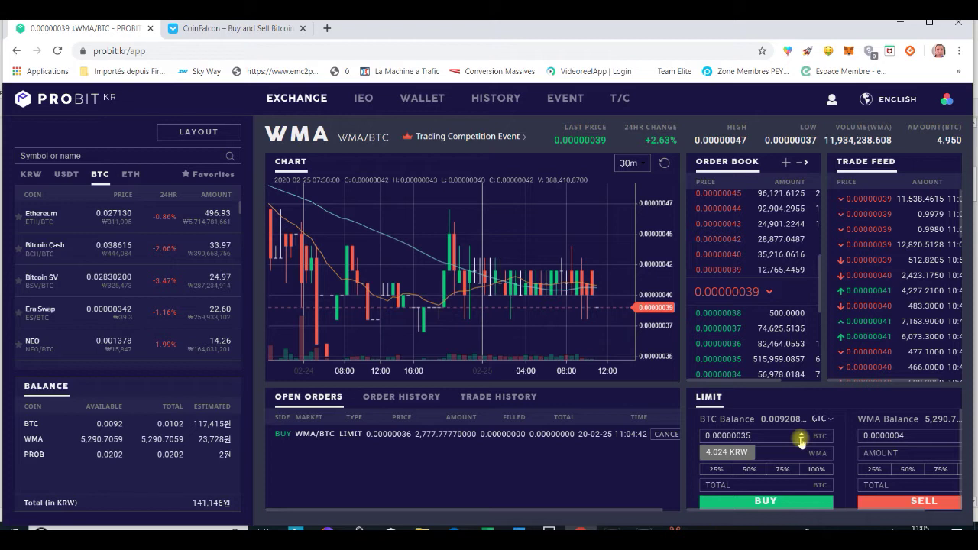
pyautogui.scroll(-1, 750, 341)
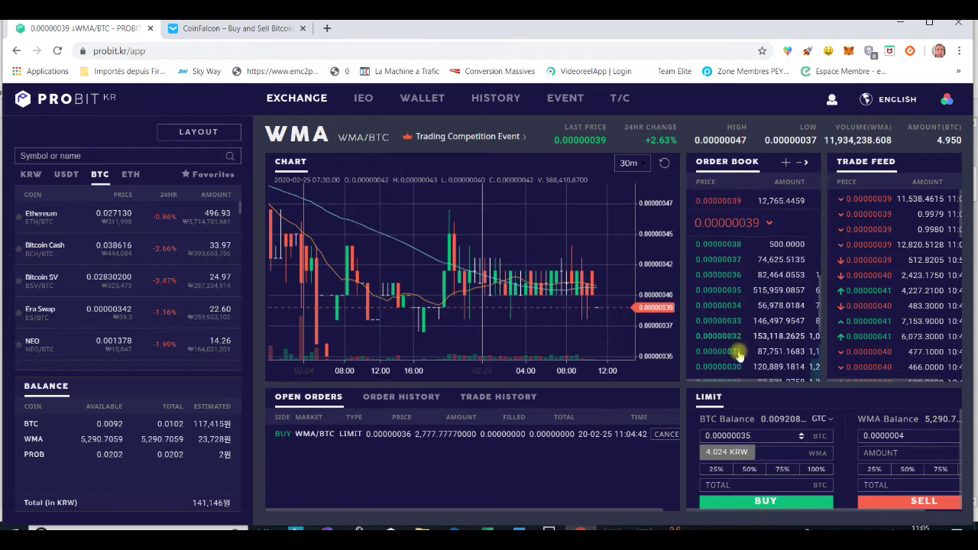
pyautogui.scroll(1, 740, 358)
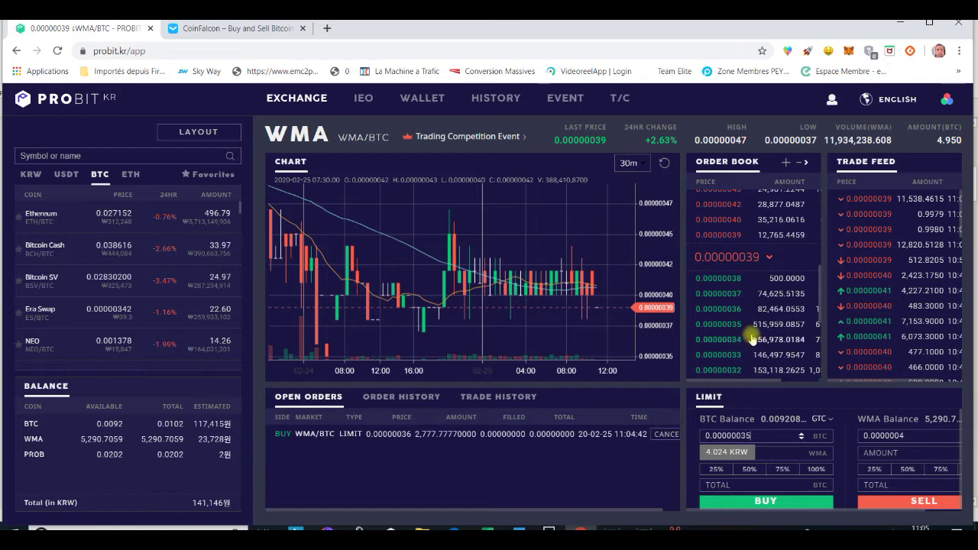
pyautogui.scroll(-1, 752, 339)
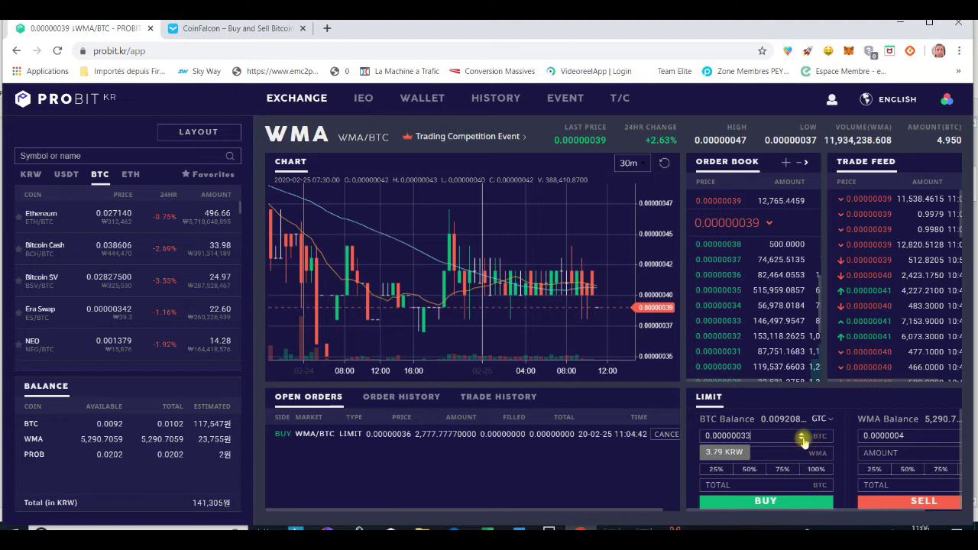
# Step: Fill 25% of the BTC balance, giving 6975.7575 WMA at 0.00000033, and restore Calculator
pyautogui.click(715, 470)
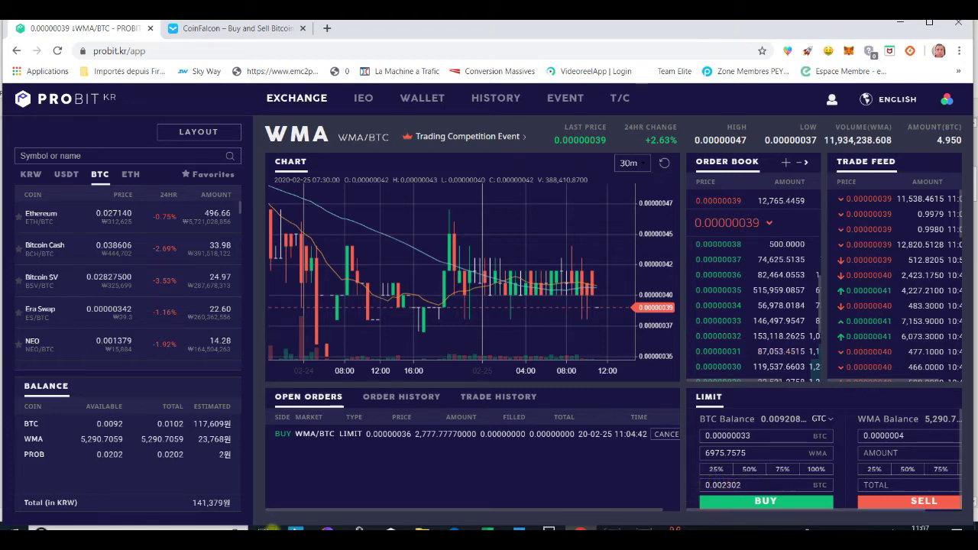
pyautogui.click(548, 529)
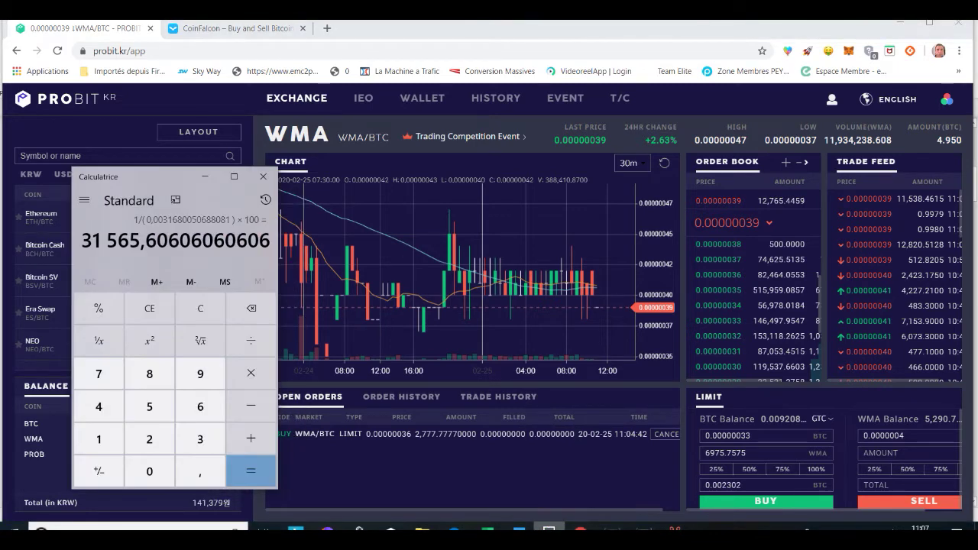
# Step: Clear Calculator and enter the buy total 0,002302
pyautogui.click(145, 469)
pyautogui.click(185, 475)
pyautogui.click(140, 472)
pyautogui.click(140, 473)
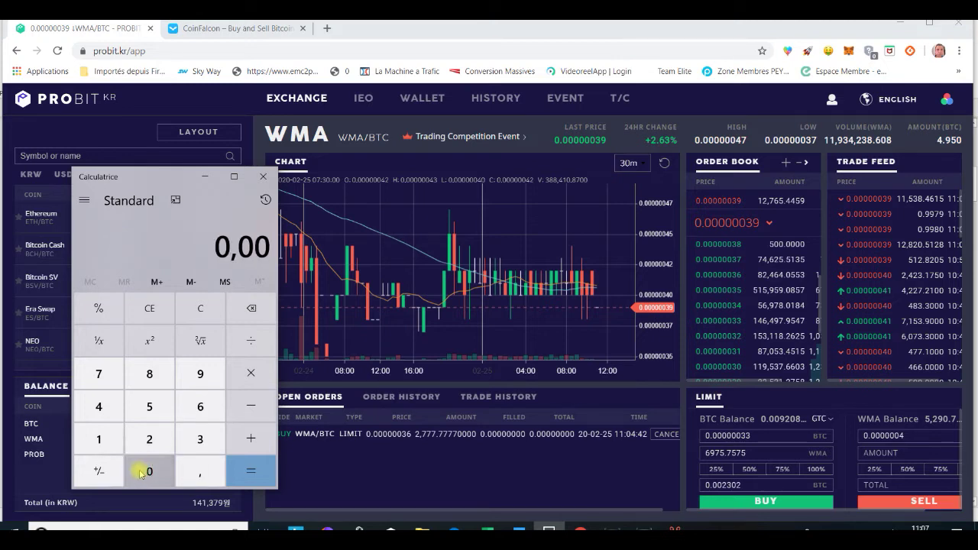
pyautogui.click(148, 439)
pyautogui.click(198, 440)
pyautogui.click(148, 471)
pyautogui.click(151, 445)
# Step: Multiply by 8800 to get 20,2576, then bring the ProBit page back in front
pyautogui.click(245, 365)
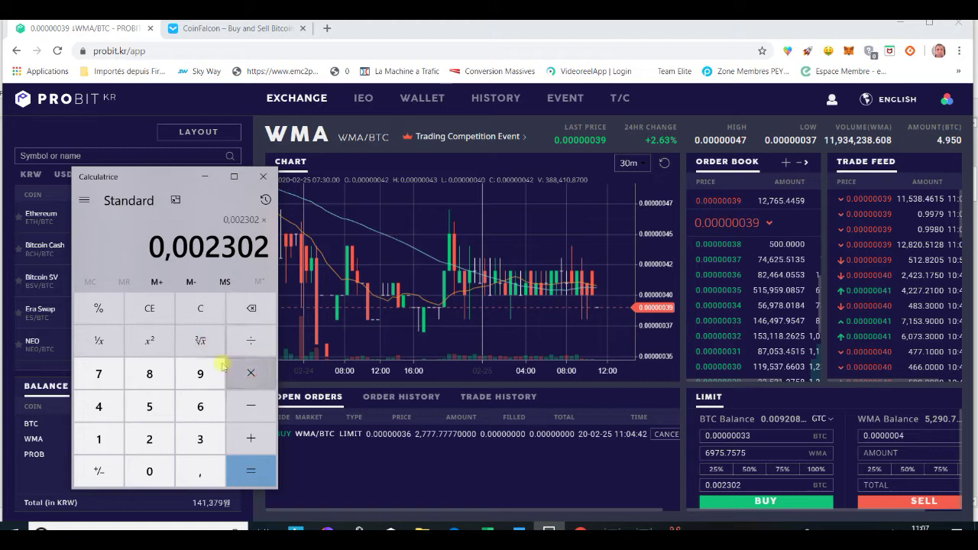
pyautogui.click(149, 372)
pyautogui.click(149, 373)
pyautogui.click(147, 471)
pyautogui.click(147, 471)
pyautogui.click(248, 471)
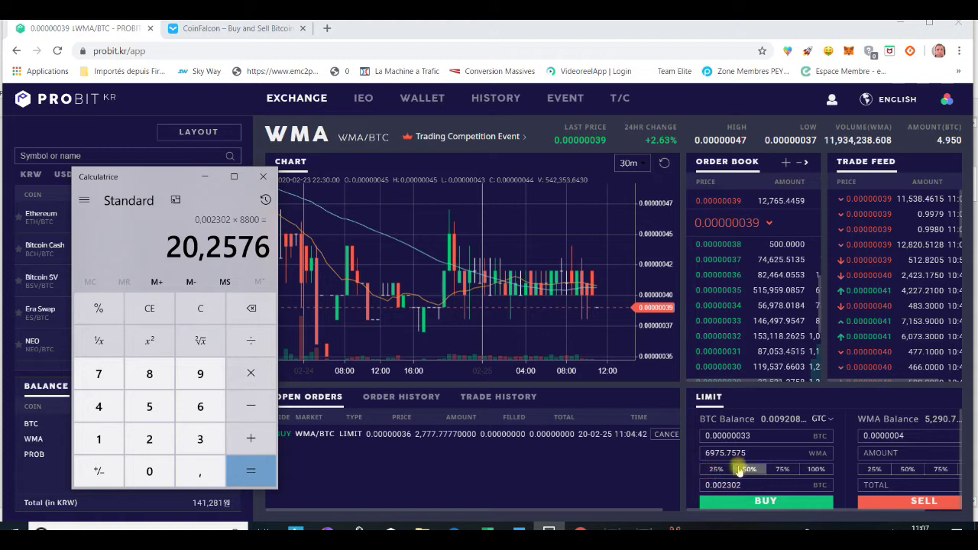
pyautogui.click(770, 502)
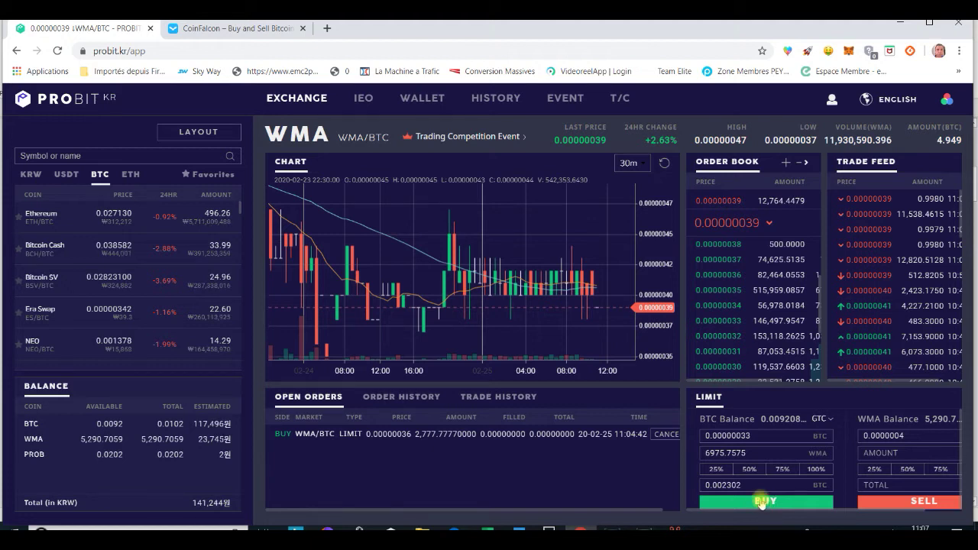
# Step: Place the 6,975.7575 WMA limit buy at 0.00000033 BTC and dismiss the mail notification
pyautogui.click(761, 502)
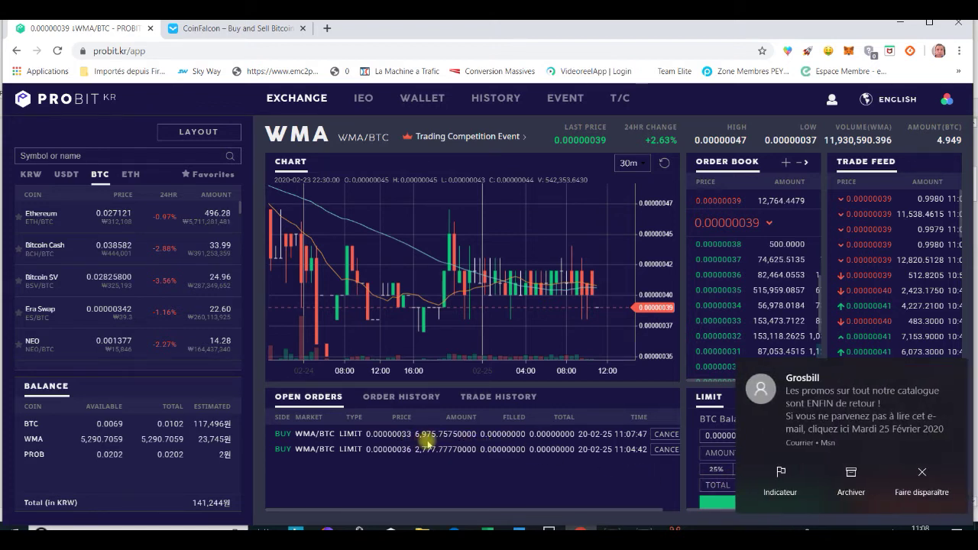
pyautogui.click(954, 371)
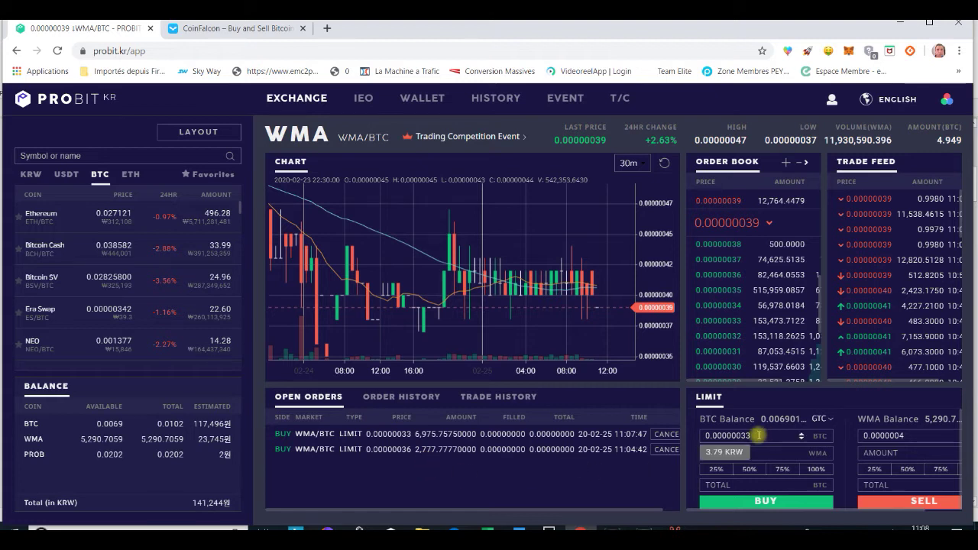
# Step: Check the order book at the 0.00000036 BTC buy price and bring Calculator forward
pyautogui.moveTo(802, 441)
pyautogui.scroll(1, 710, 321)
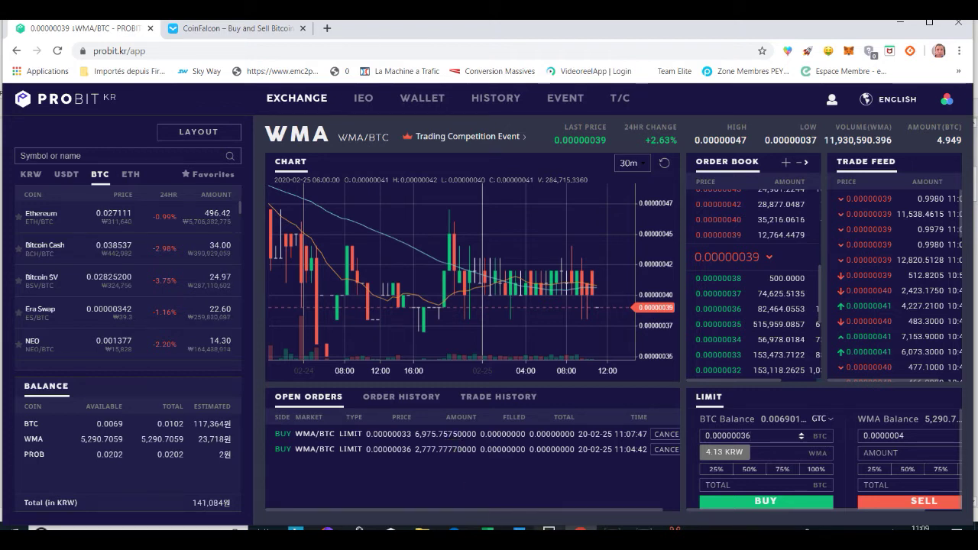
pyautogui.click(549, 528)
# Step: Move Calculator off the coin list and enter the price 0,0000004
pyautogui.moveTo(152, 187); pyautogui.dragTo(294, 176)
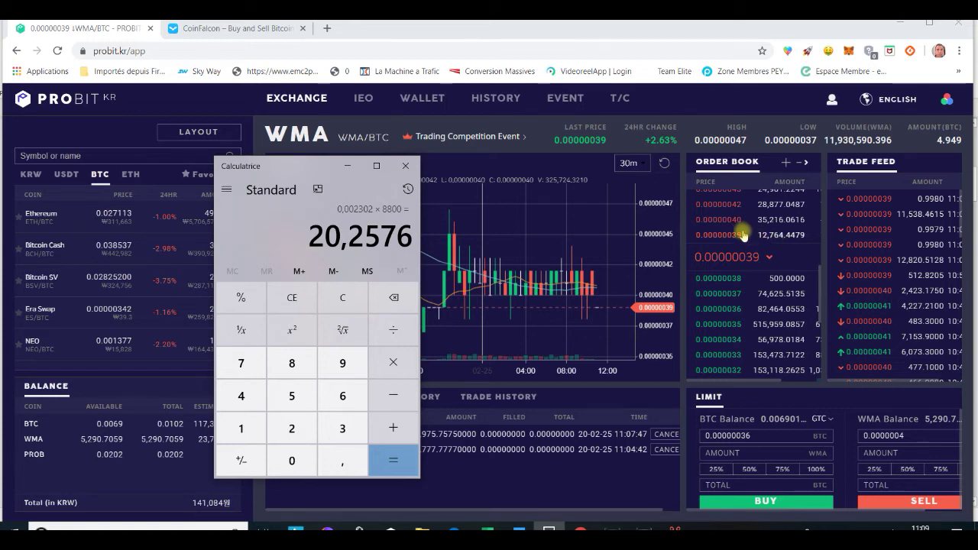
pyautogui.scroll(1, 760, 225)
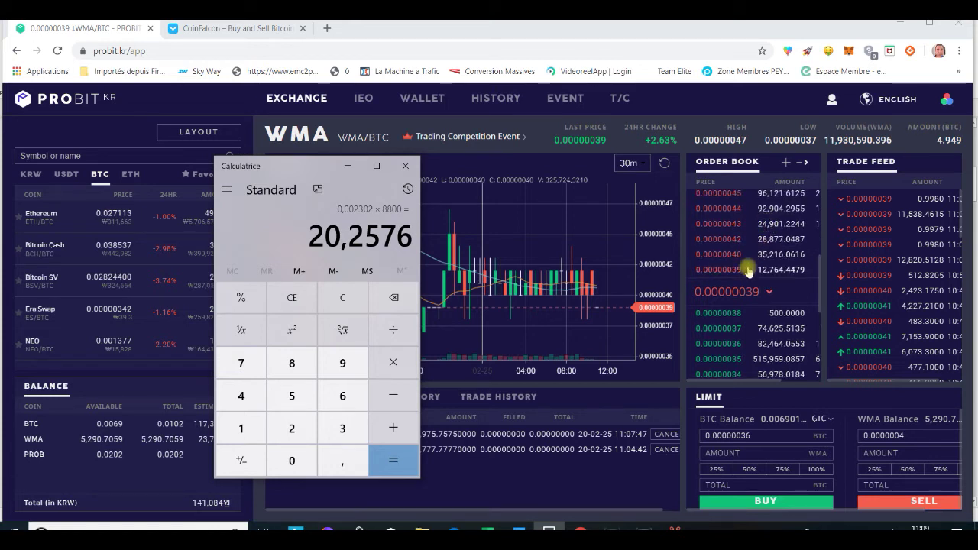
pyautogui.click(297, 463)
pyautogui.click(324, 459)
pyautogui.click(294, 463)
pyautogui.click(293, 462)
pyautogui.click(293, 462)
pyautogui.click(293, 462)
pyautogui.click(293, 463)
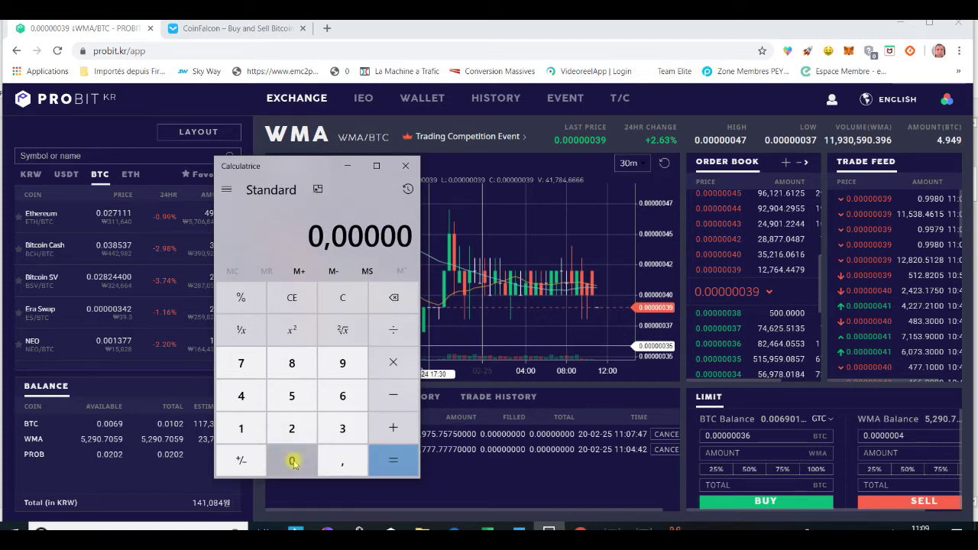
pyautogui.click(293, 463)
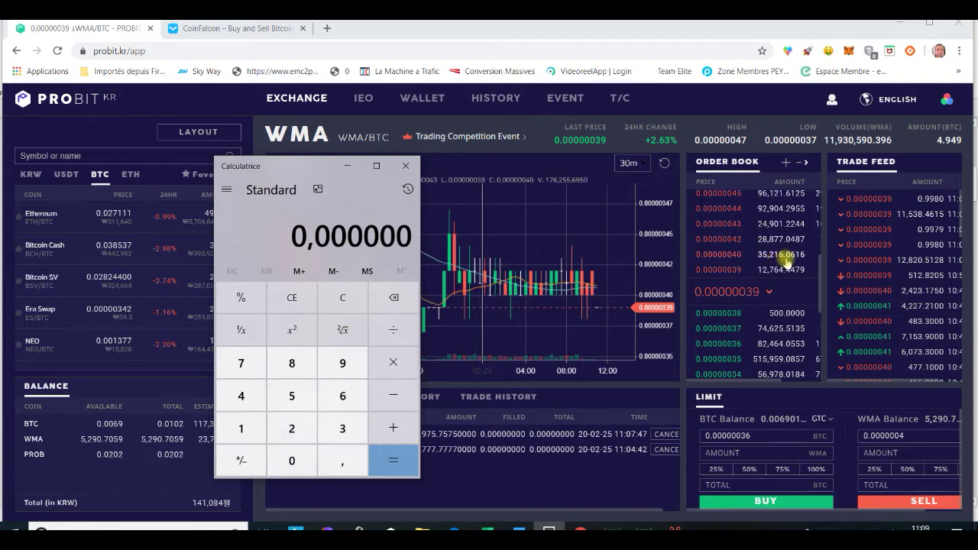
pyautogui.click(254, 399)
pyautogui.click(284, 456)
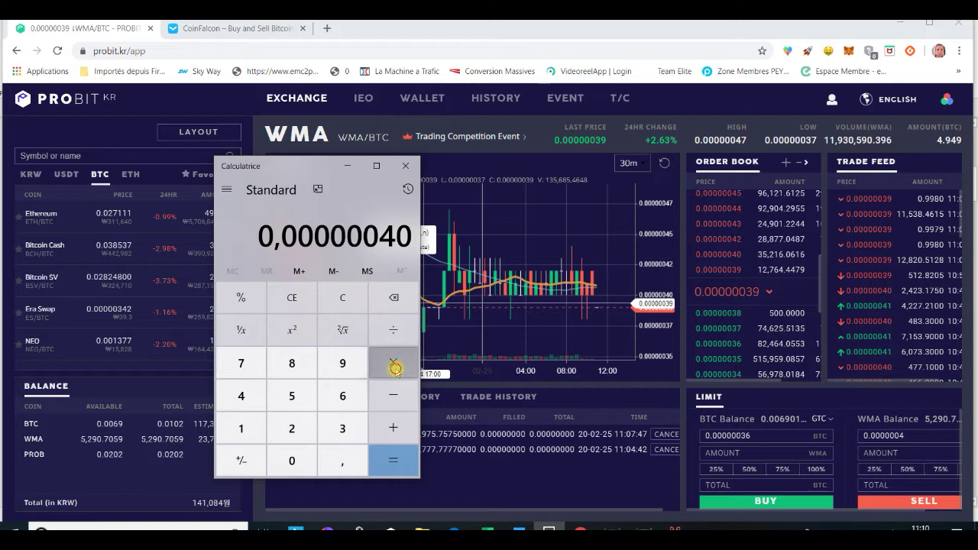
# Step: Multiply the price by 8800 to get 0,00352
pyautogui.click(394, 369)
pyautogui.click(304, 363)
pyautogui.click(302, 365)
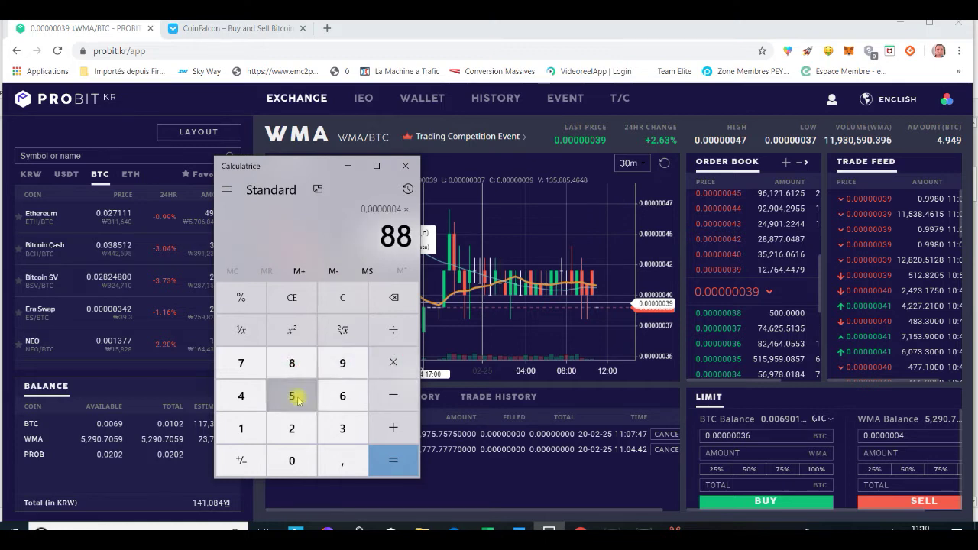
pyautogui.click(291, 460)
pyautogui.click(291, 461)
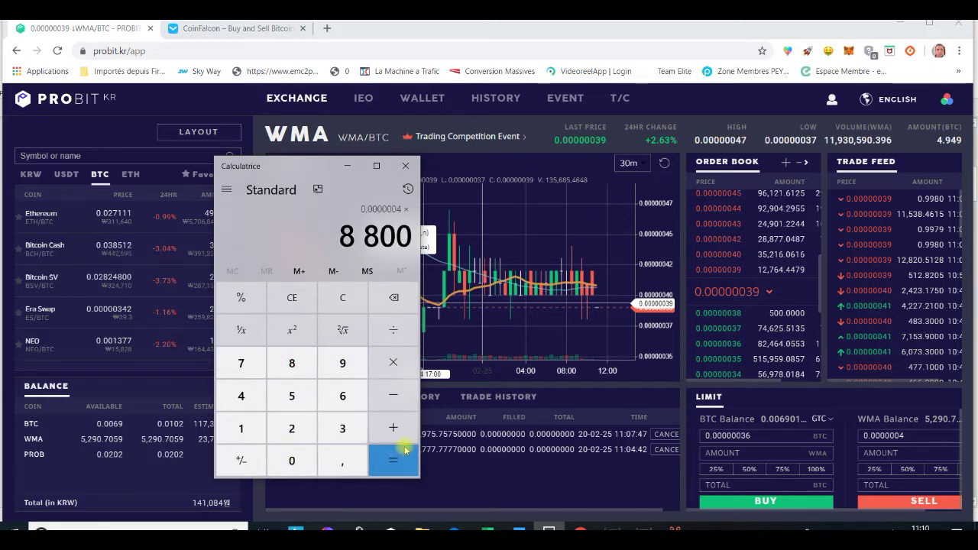
pyautogui.click(393, 457)
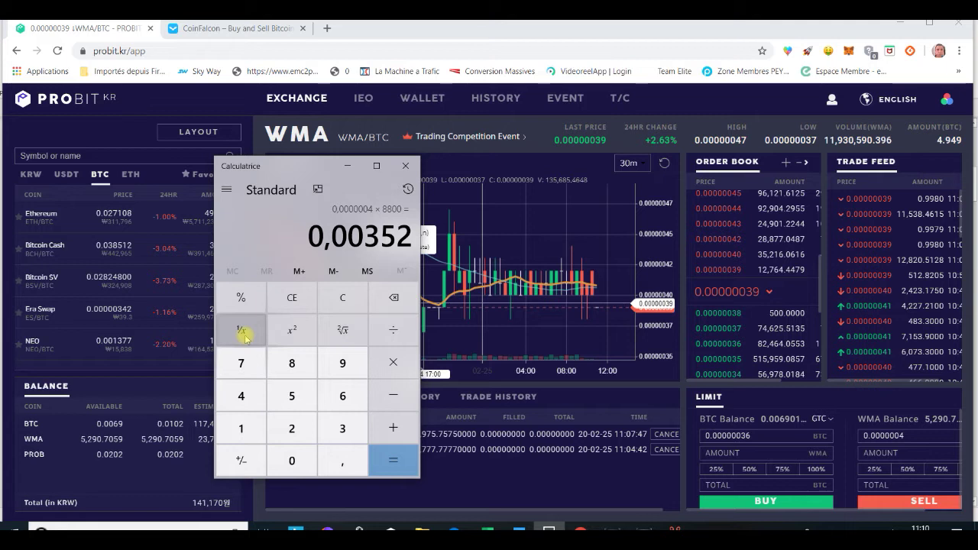
# Step: Take the reciprocal of 0,00352 and multiply it by 10
pyautogui.click(243, 335)
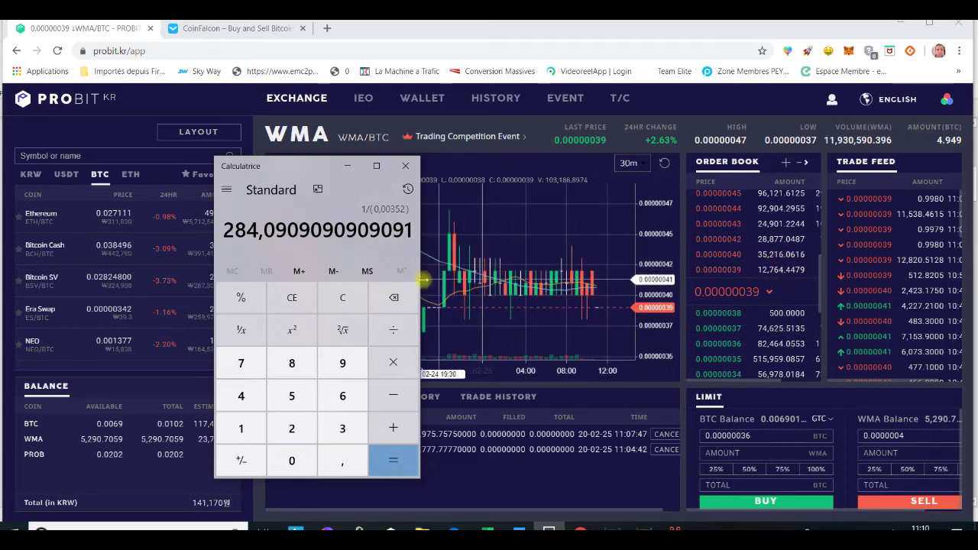
pyautogui.click(394, 429)
pyautogui.click(256, 430)
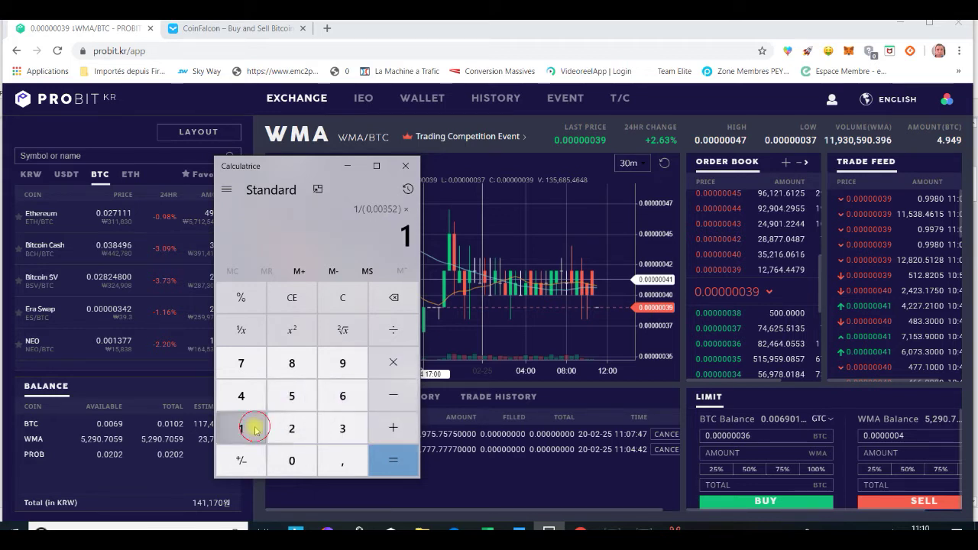
pyautogui.click(286, 459)
pyautogui.click(390, 451)
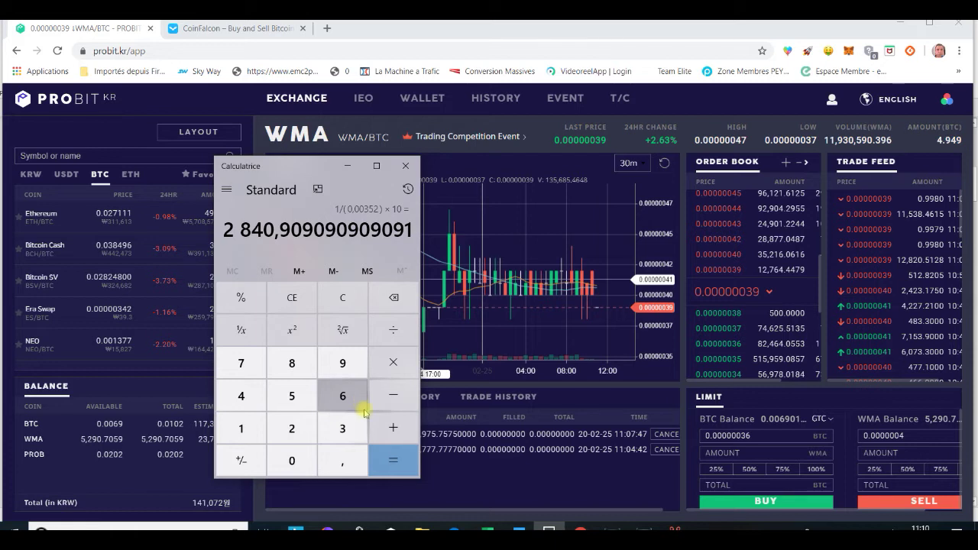
pyautogui.click(381, 368)
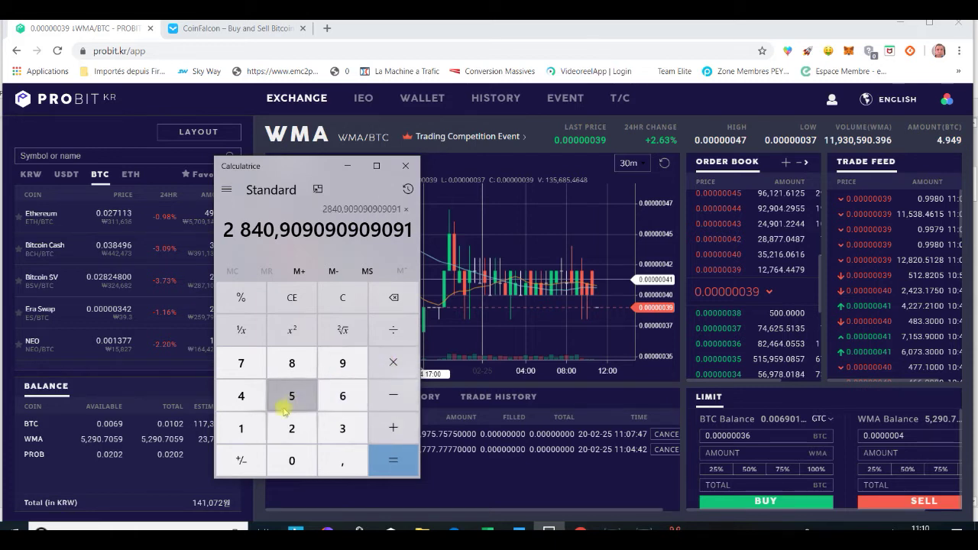
pyautogui.click(242, 429)
pyautogui.click(291, 460)
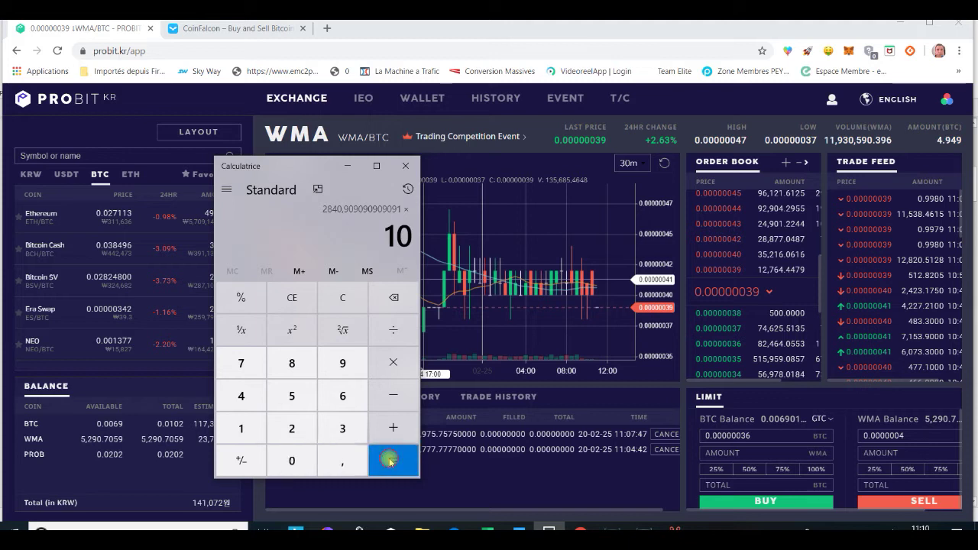
pyautogui.click(389, 461)
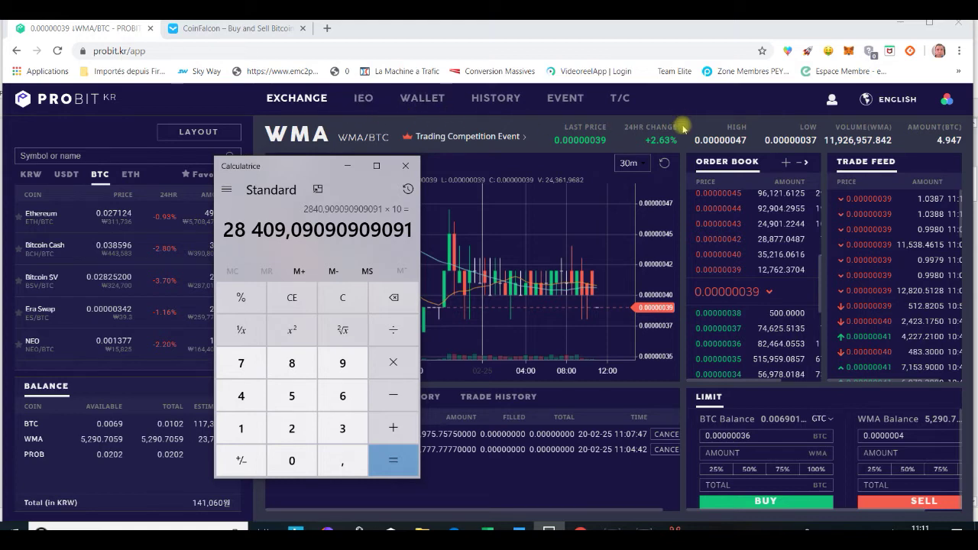
pyautogui.moveTo(320, 166); pyautogui.dragTo(114, 116)
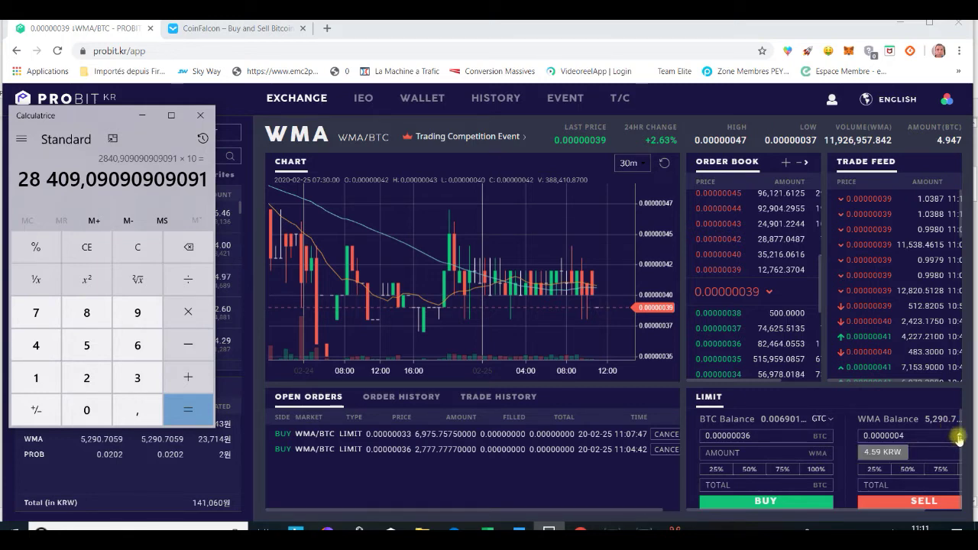
pyautogui.click(958, 437)
# Step: Set the limit sell price to 0.00000071 BTC and fill 25%, giving 2645.3529 WMA
pyautogui.write('4')
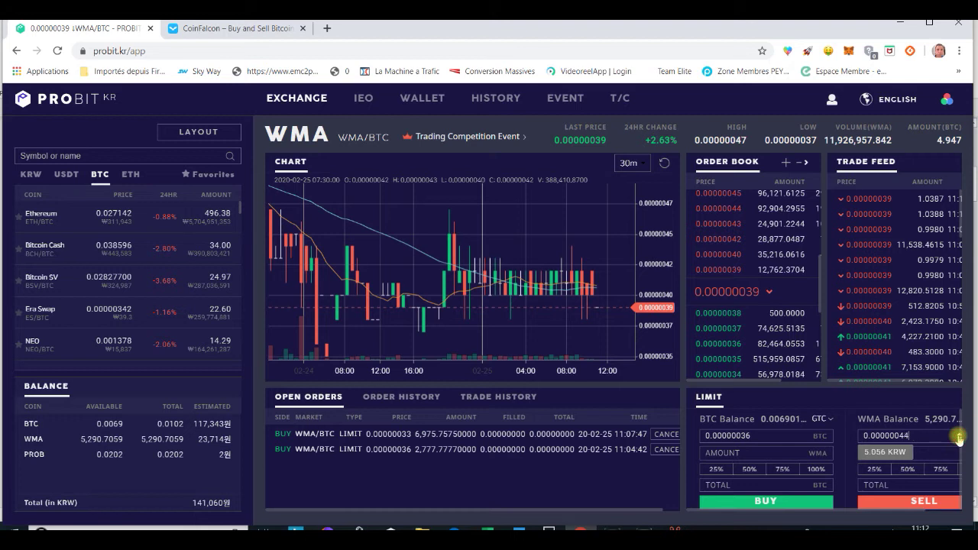
pyautogui.doubleClick(959, 437)
pyautogui.hotkey('ctrl', 'a')
pyautogui.write('0.0000006')
pyautogui.doubleClick(959, 436)
pyautogui.click(958, 433)
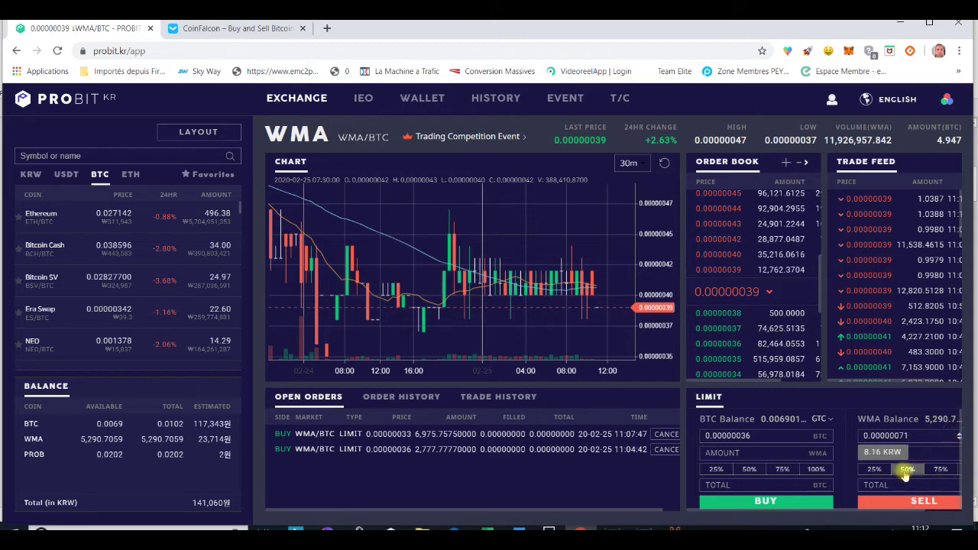
pyautogui.click(875, 468)
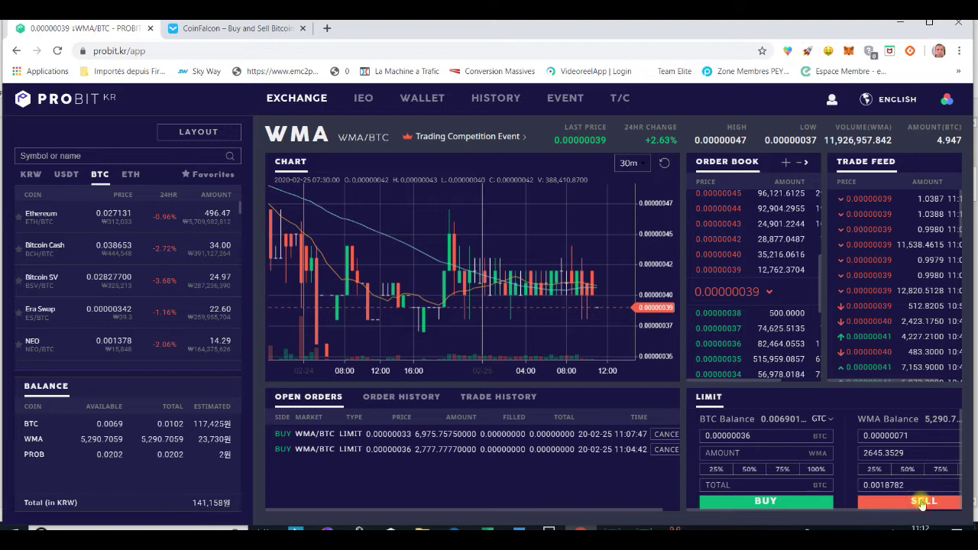
# Step: Submit the 2,645.3529 WMA sell at 0.00000071 BTC and review the higher asks
pyautogui.click(923, 501)
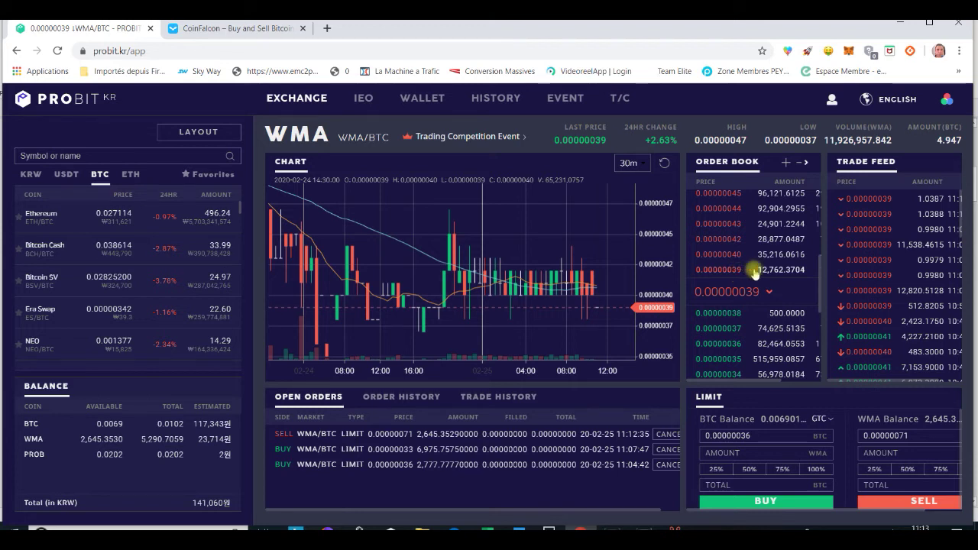
pyautogui.scroll(1, 749, 252)
pyautogui.scroll(1, 749, 249)
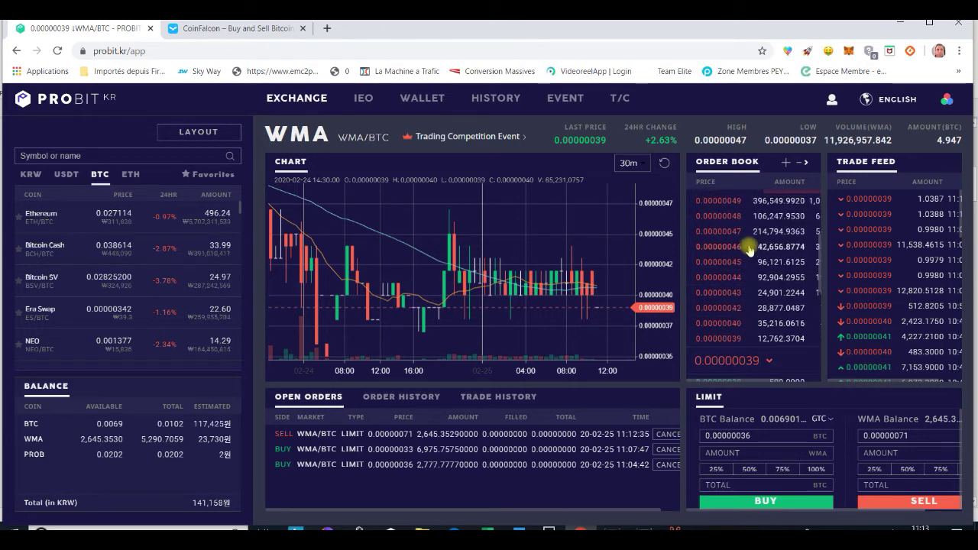
pyautogui.scroll(1, 731, 239)
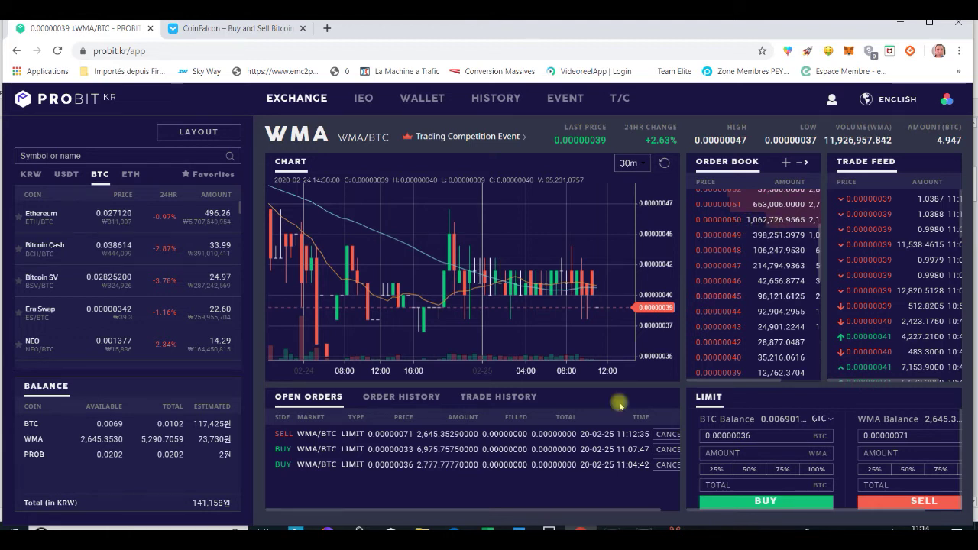
# Step: Bring Calculator back, move it off the balance panel, and enter 0,0000005
pyautogui.click(549, 529)
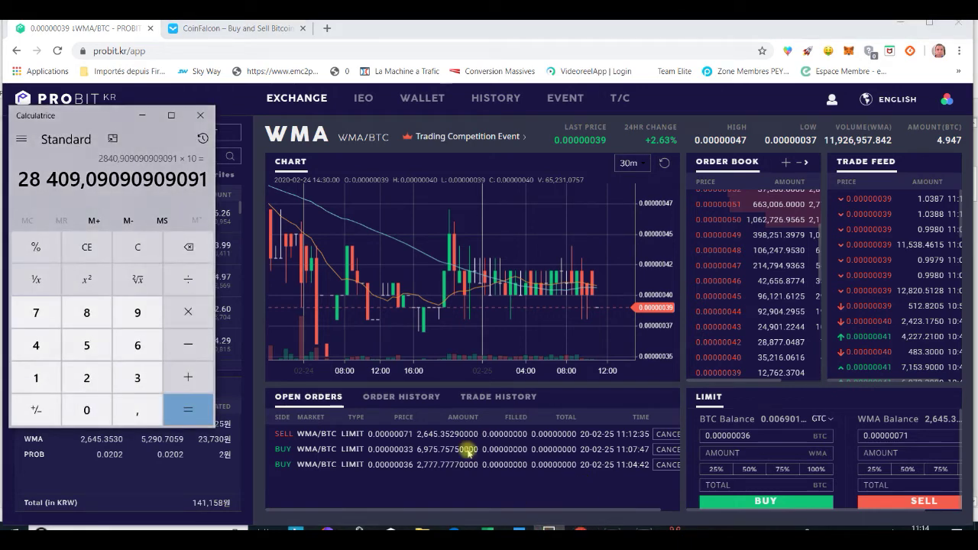
pyautogui.moveTo(121, 114); pyautogui.dragTo(217, 119)
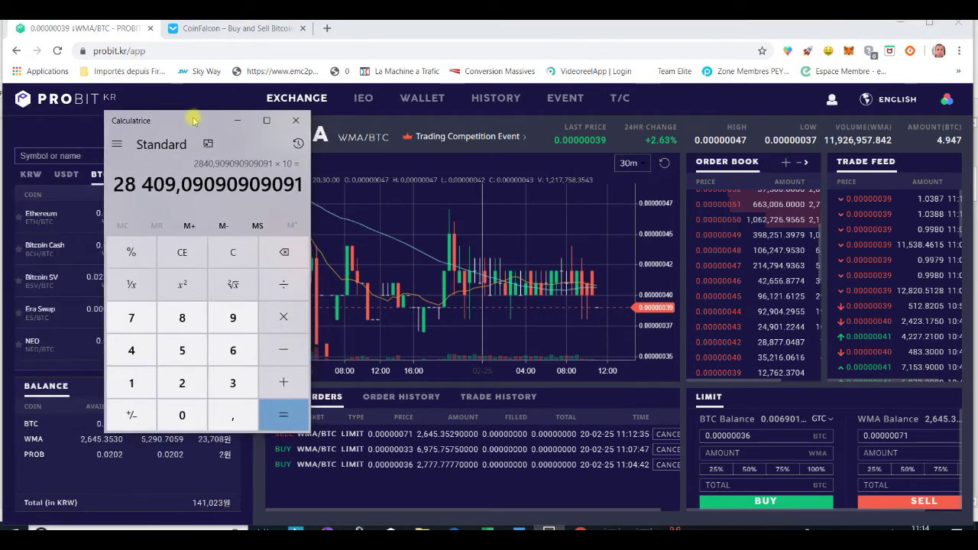
pyautogui.click(234, 420)
pyautogui.click(234, 421)
pyautogui.click(182, 413)
pyautogui.click(182, 412)
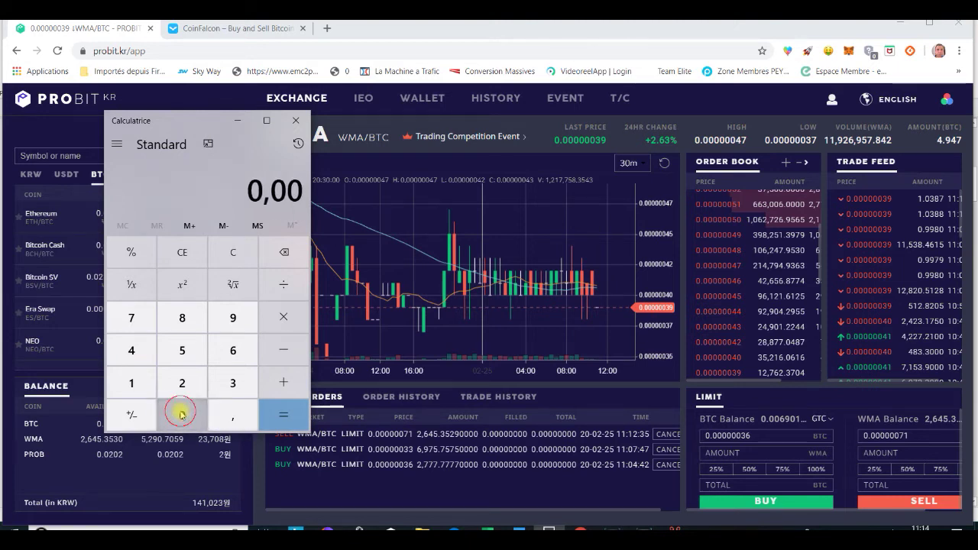
pyautogui.click(182, 413)
pyautogui.click(182, 413)
pyautogui.click(181, 413)
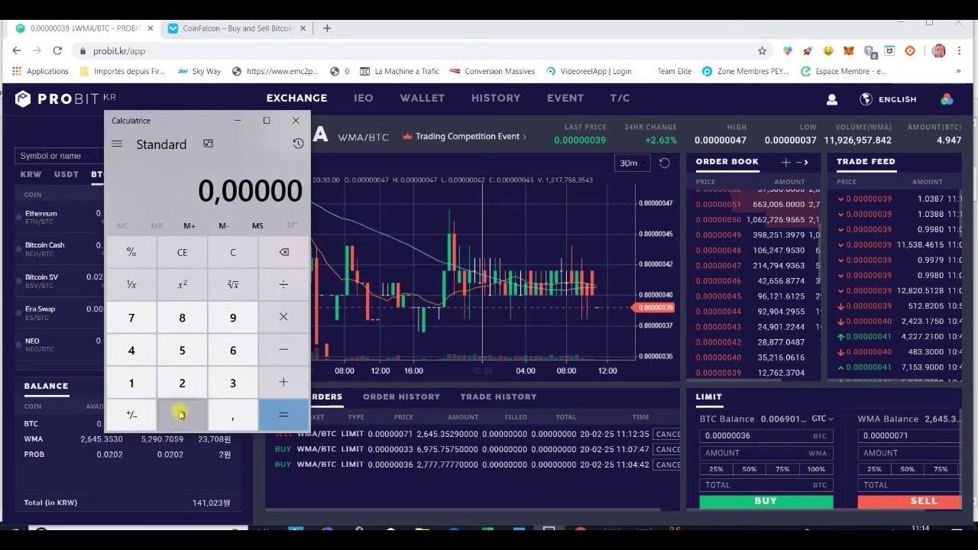
pyautogui.click(181, 413)
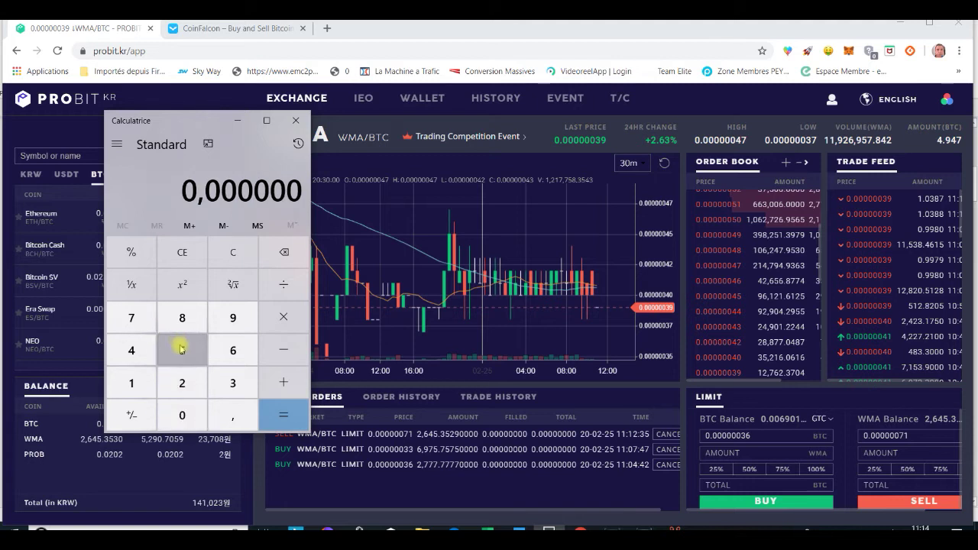
pyautogui.click(181, 345)
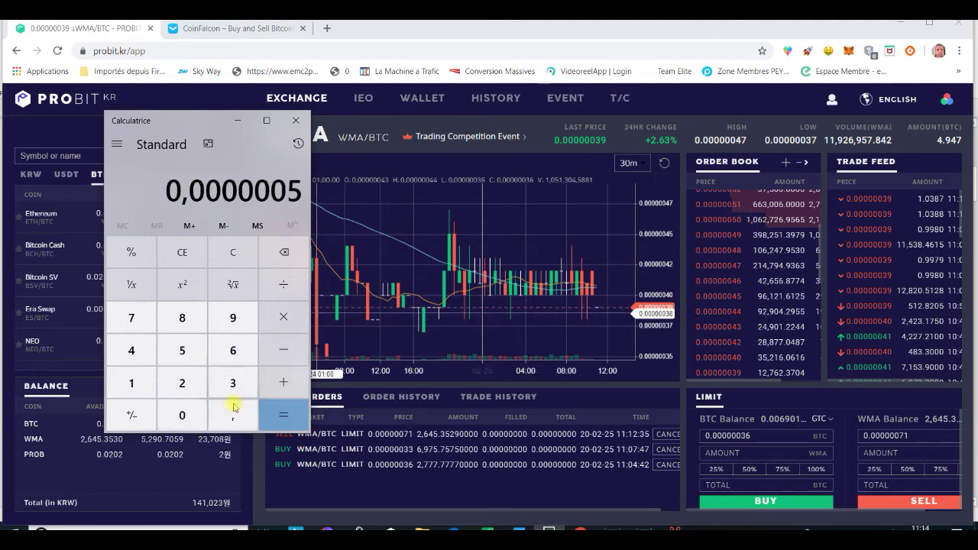
# Step: Multiply 0,0000005 by 8800 to get 0,0044
pyautogui.click(285, 318)
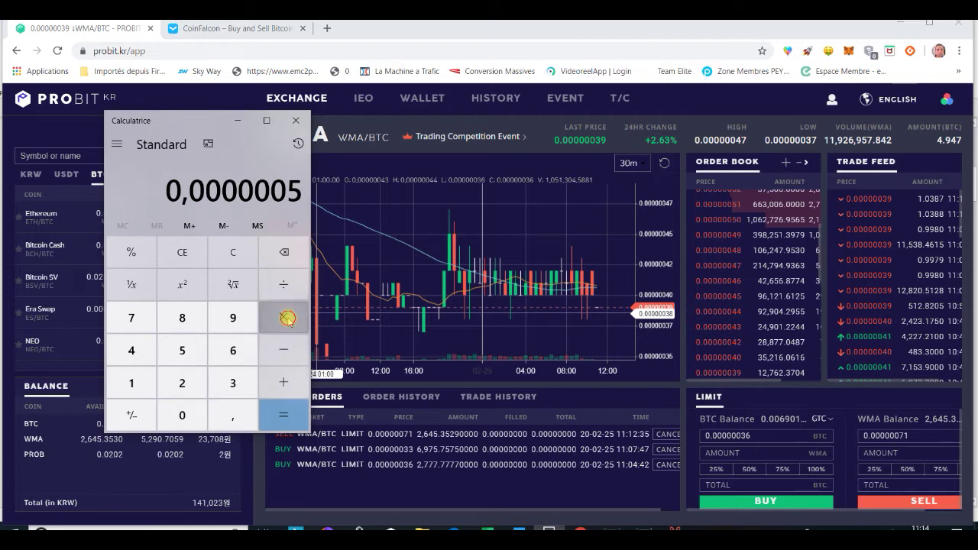
pyautogui.click(186, 319)
pyautogui.click(186, 319)
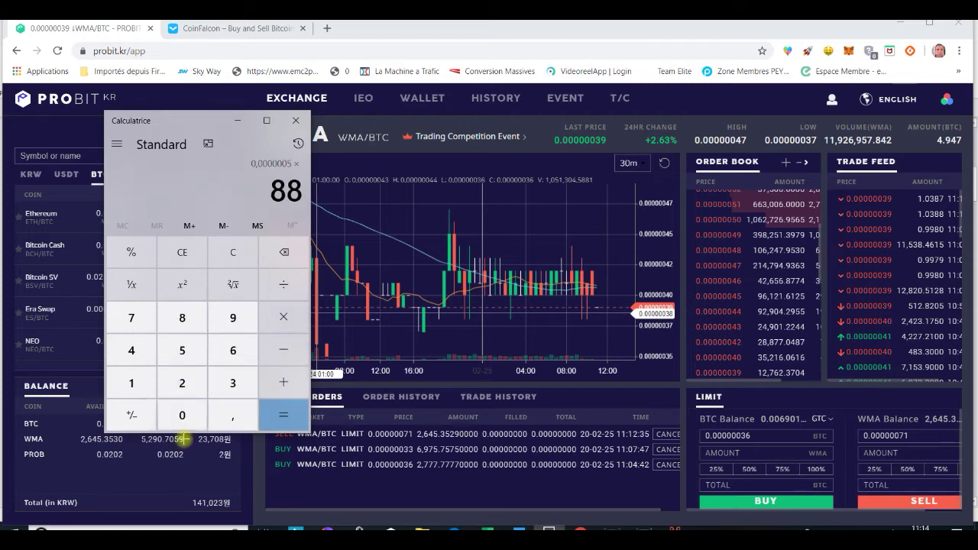
pyautogui.doubleClick(181, 415)
pyautogui.click(281, 425)
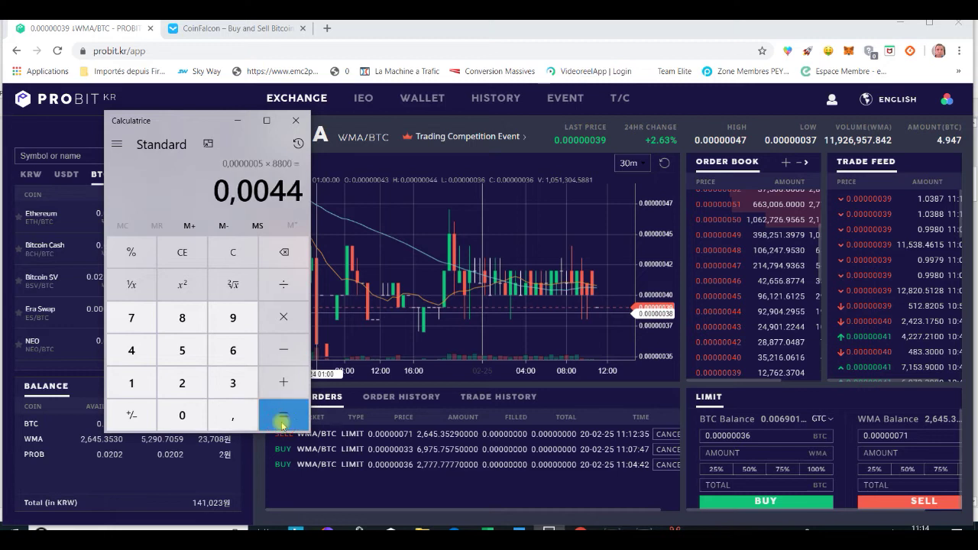
pyautogui.click(125, 287)
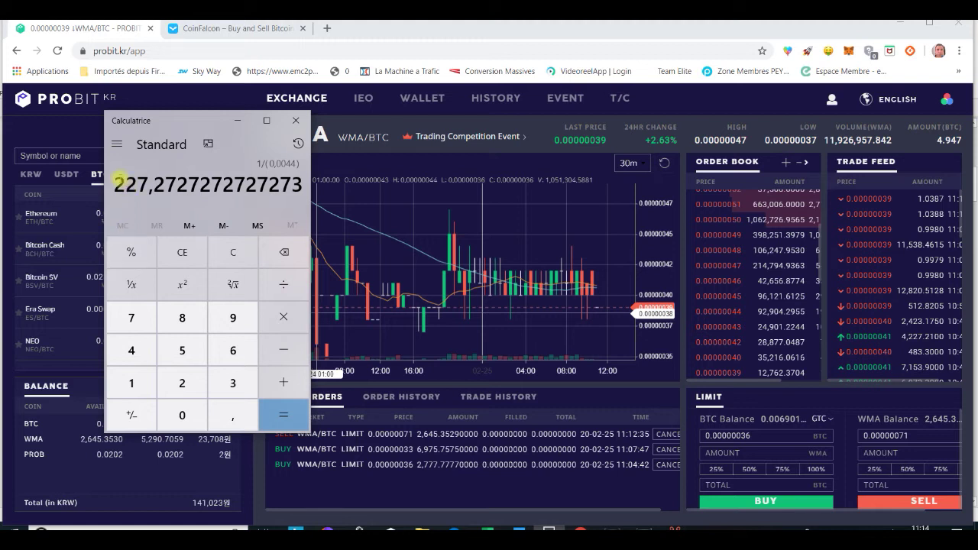
pyautogui.click(280, 320)
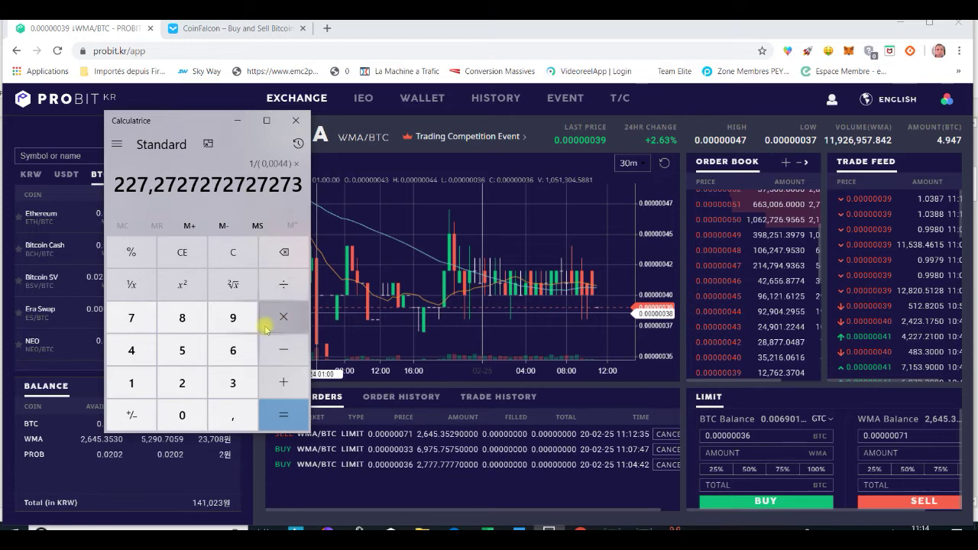
pyautogui.click(131, 387)
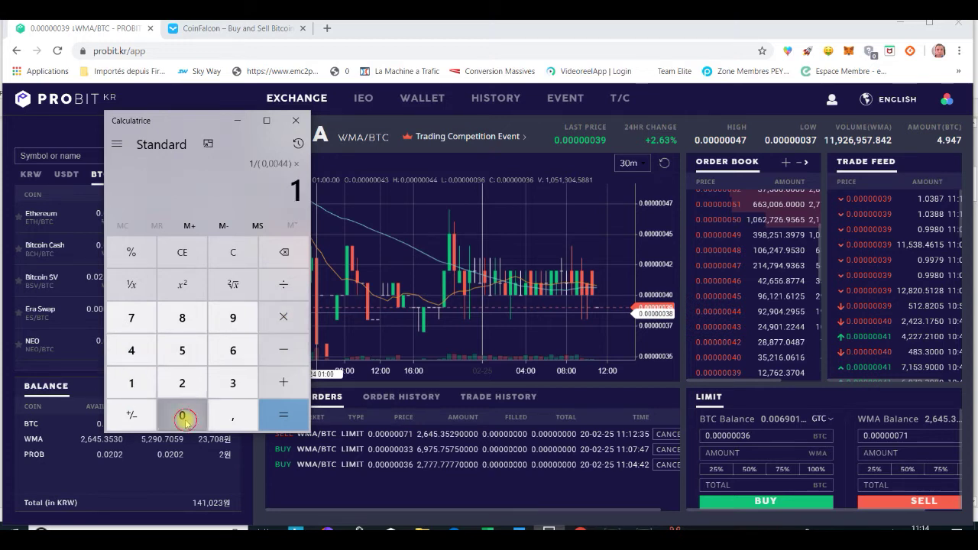
pyautogui.click(185, 419)
pyautogui.click(184, 419)
pyautogui.click(185, 419)
pyautogui.click(280, 412)
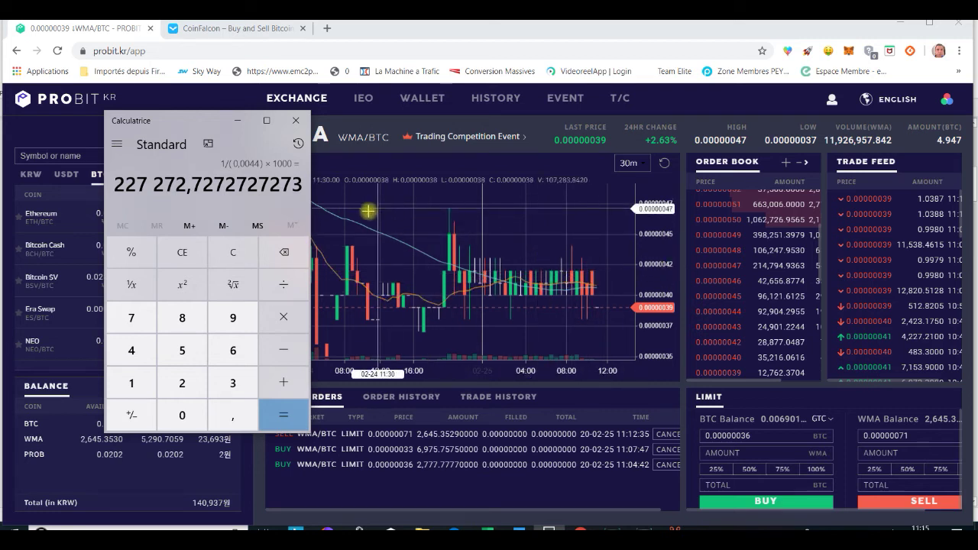
# Step: Drag Calculator over the price chart so the coin list and balances show
pyautogui.scroll(-1, 749, 284)
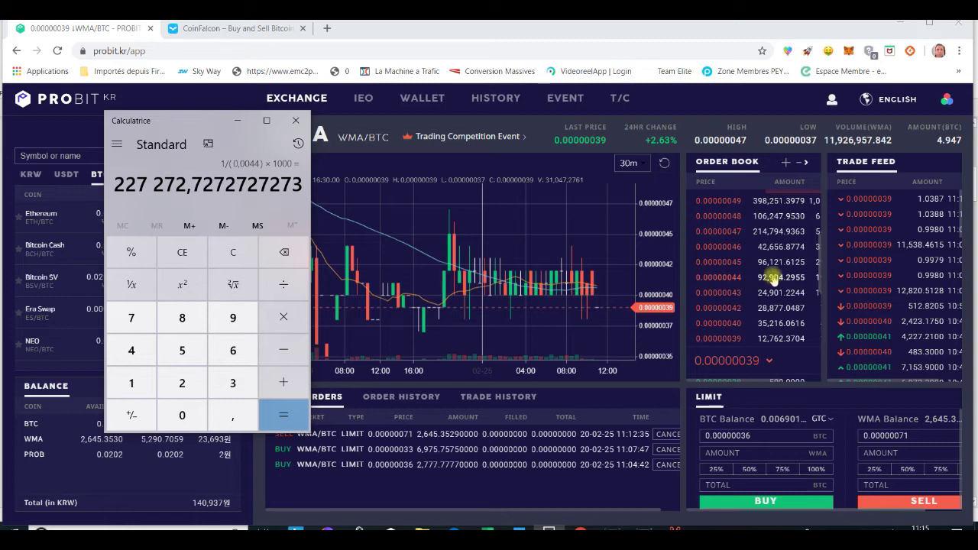
pyautogui.scroll(1, 756, 282)
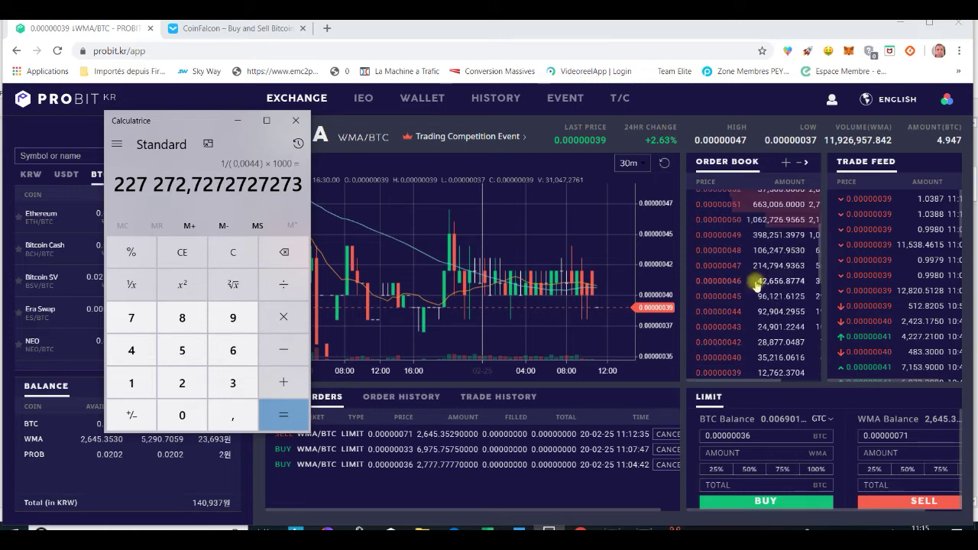
pyautogui.scroll(-1, 756, 282)
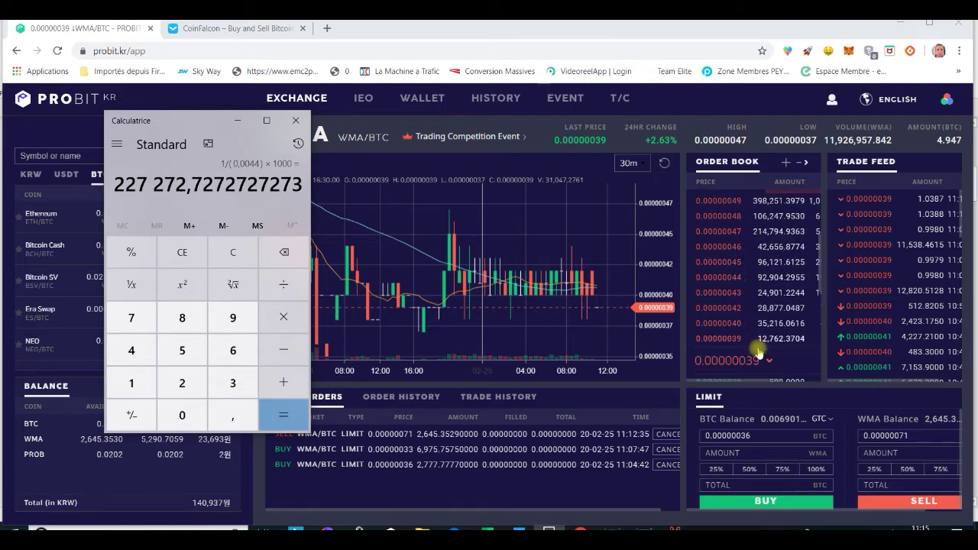
pyautogui.moveTo(192, 122); pyautogui.dragTo(384, 144)
pyautogui.scroll(-3, 756, 290)
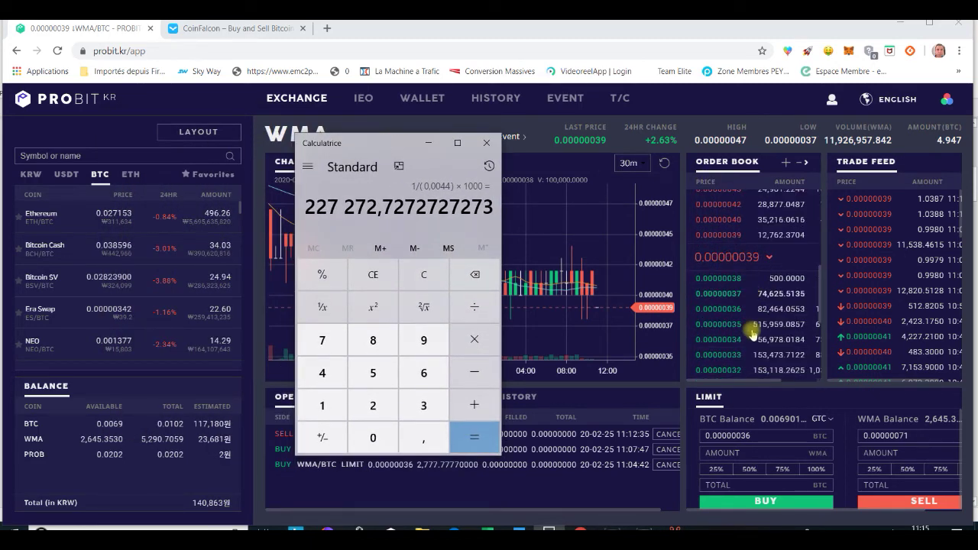
pyautogui.scroll(1, 753, 332)
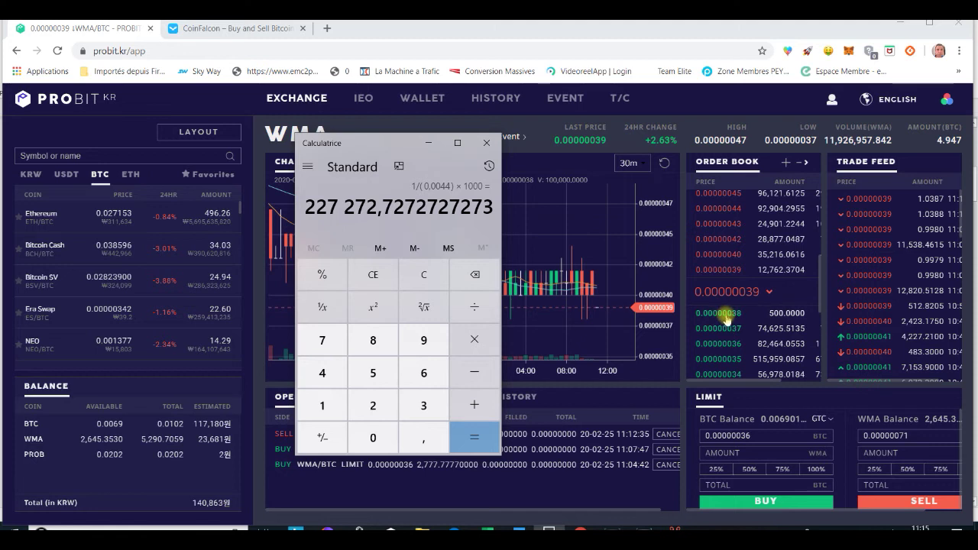
pyautogui.scroll(-1, 727, 336)
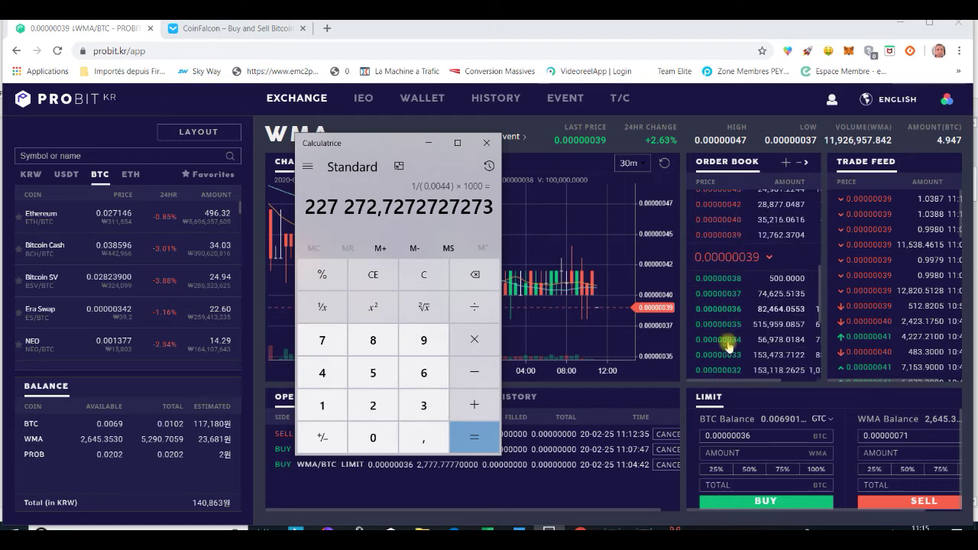
pyautogui.scroll(1, 728, 347)
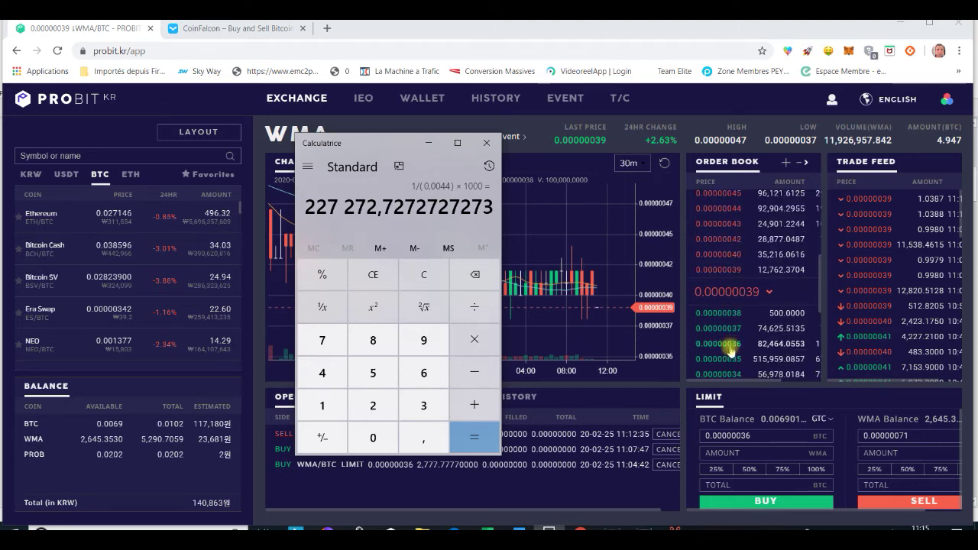
pyautogui.scroll(-1, 729, 353)
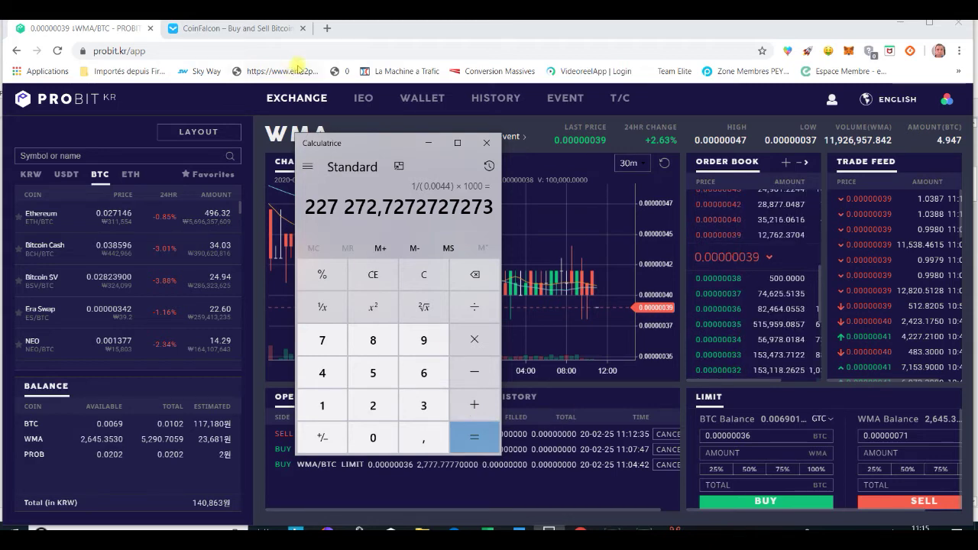
# Step: Minimize the Calculatrice window
pyautogui.click(428, 143)
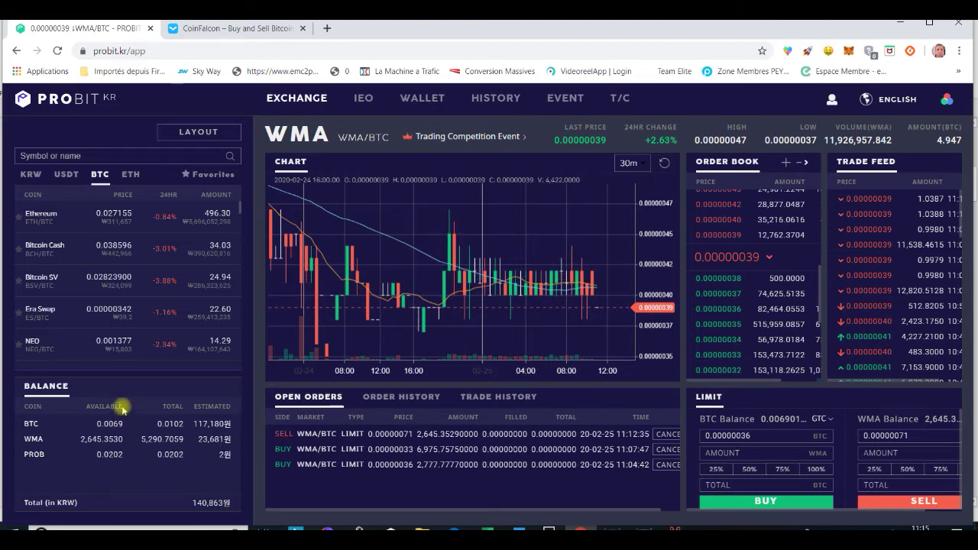
# Step: View Order History, then Trade History, and zoom the chart out to several days
pyautogui.click(413, 399)
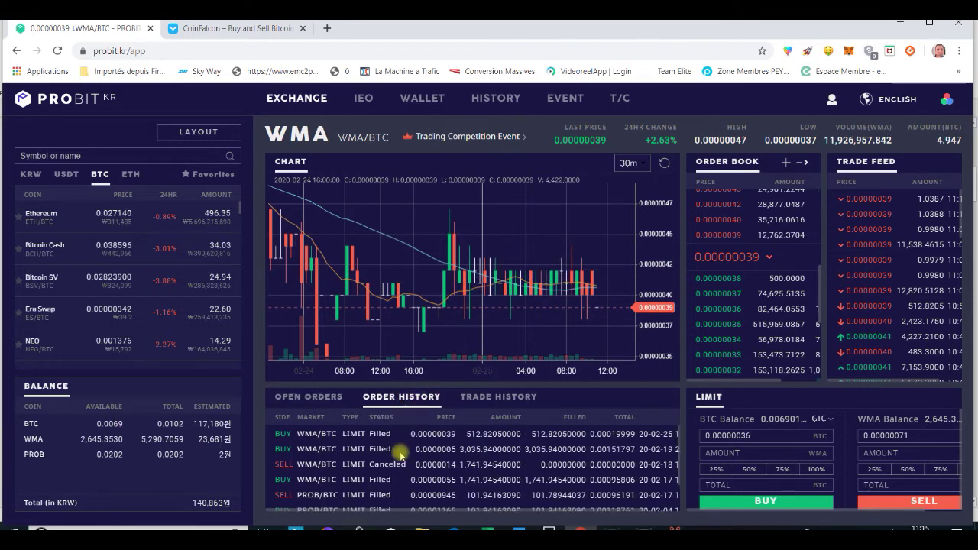
pyautogui.scroll(-1, 400, 456)
pyautogui.scroll(1, 401, 455)
pyautogui.click(486, 400)
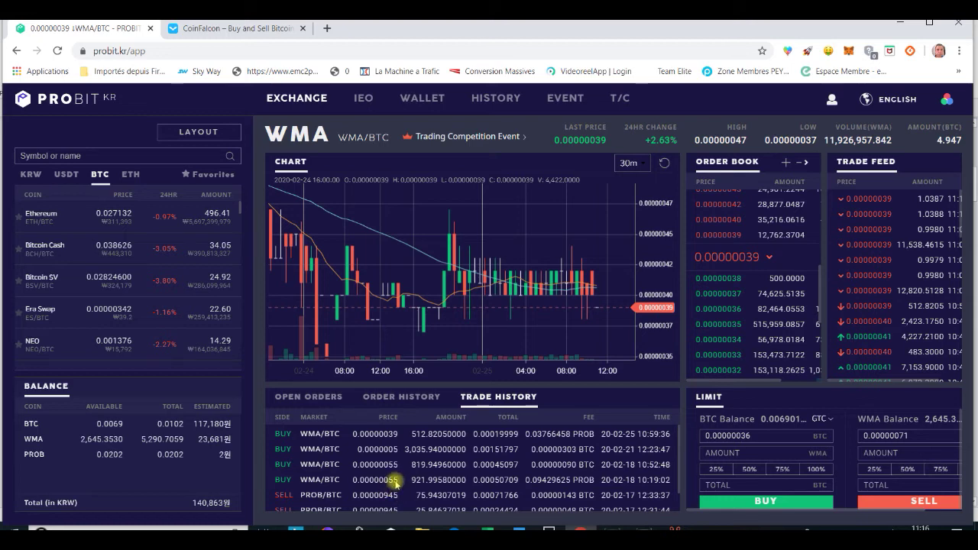
pyautogui.scroll(-5, 542, 321)
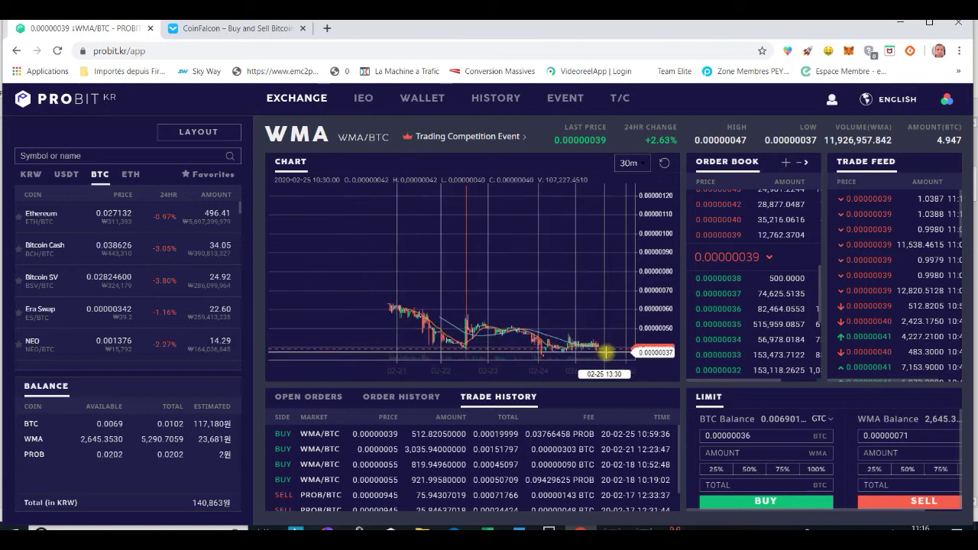
pyautogui.scroll(-2, 603, 346)
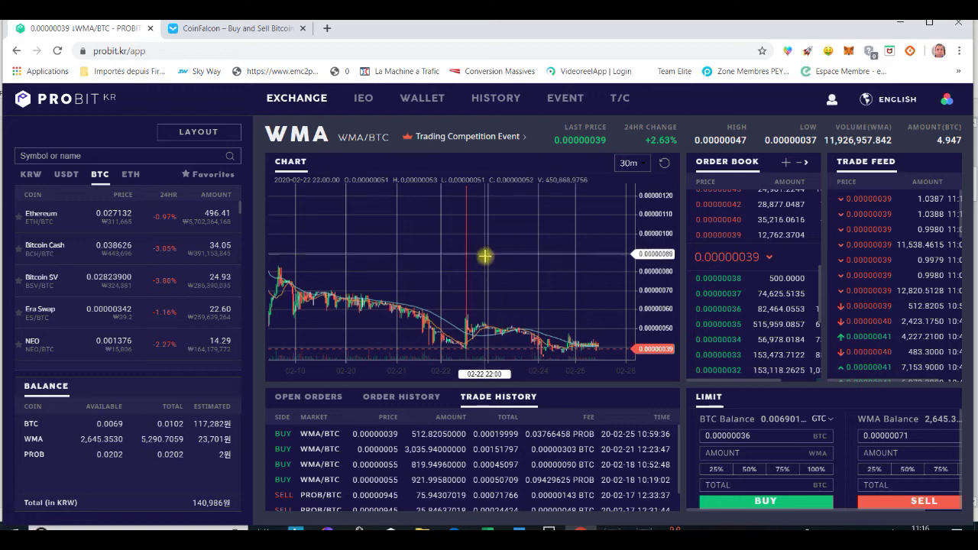
pyautogui.scroll(5, 505, 283)
pyautogui.scroll(-6, 504, 285)
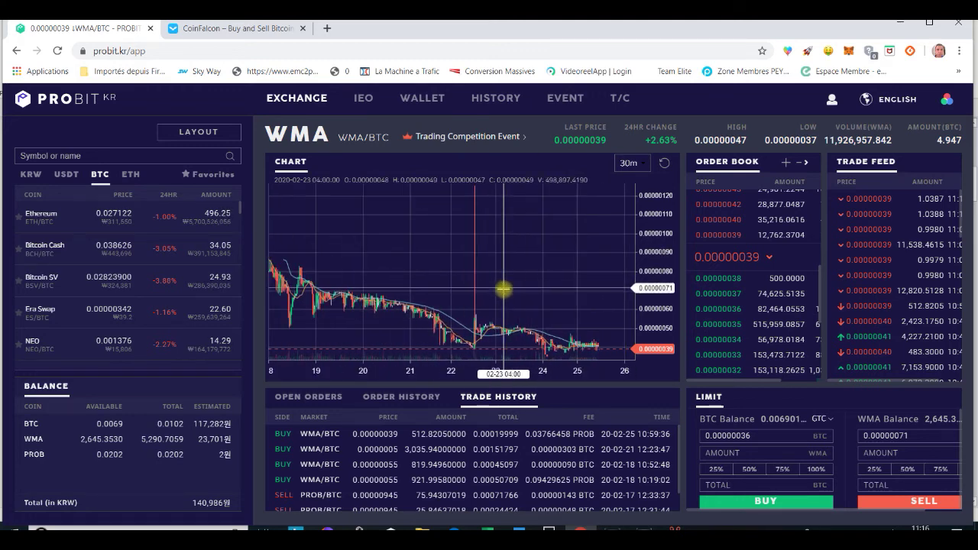
# Step: Return to Open Orders: the 0.00000071 sell and buys at 0.00000033 and 0.00000036
pyautogui.click(319, 399)
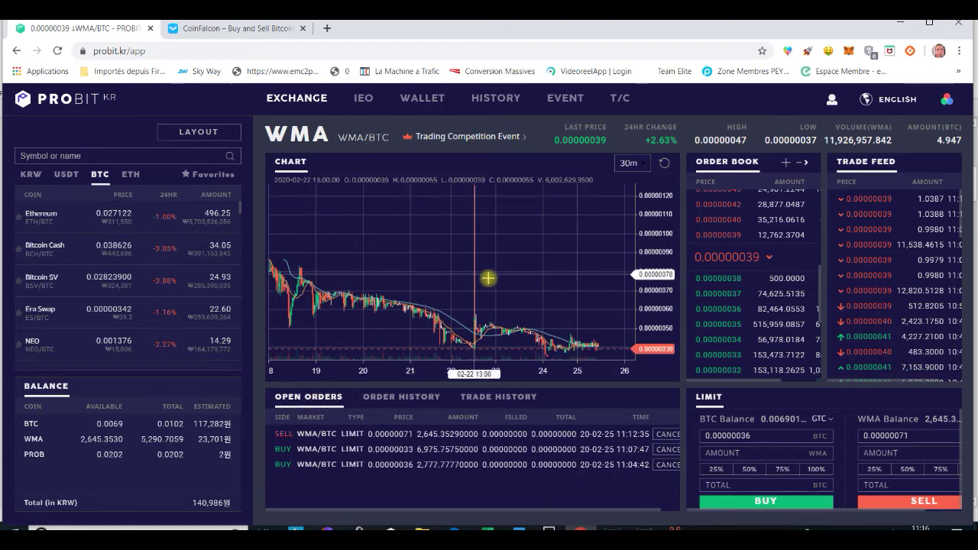
pyautogui.scroll(1, 724, 315)
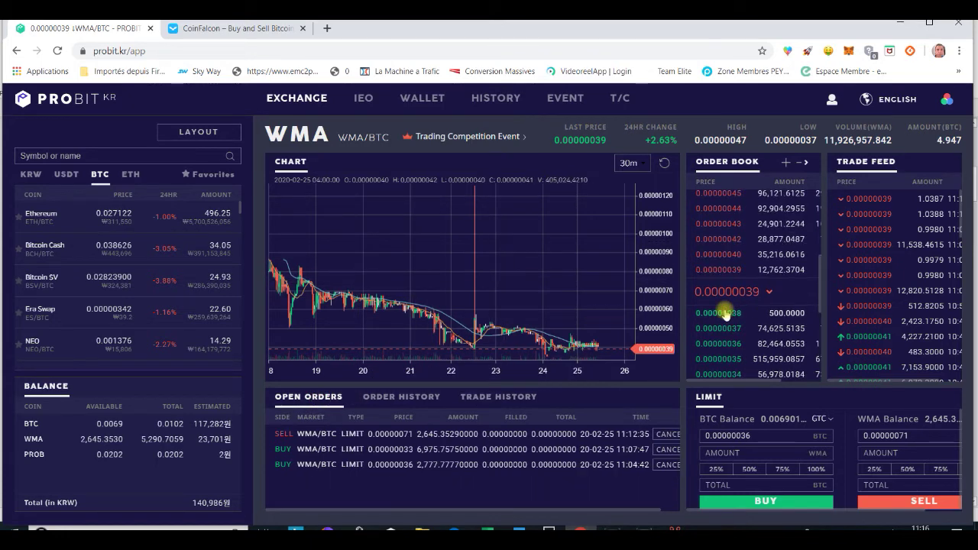
pyautogui.scroll(-1, 724, 316)
pyautogui.scroll(1, 726, 321)
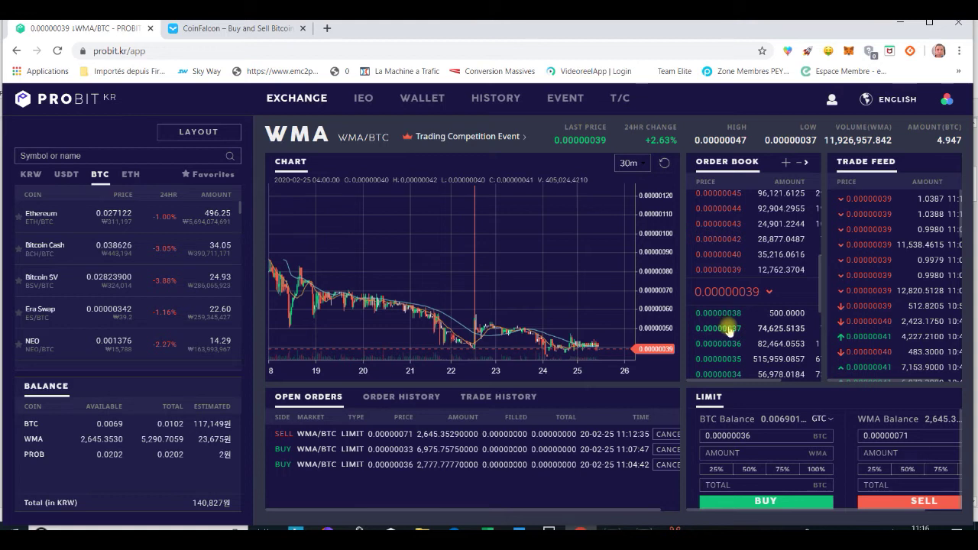
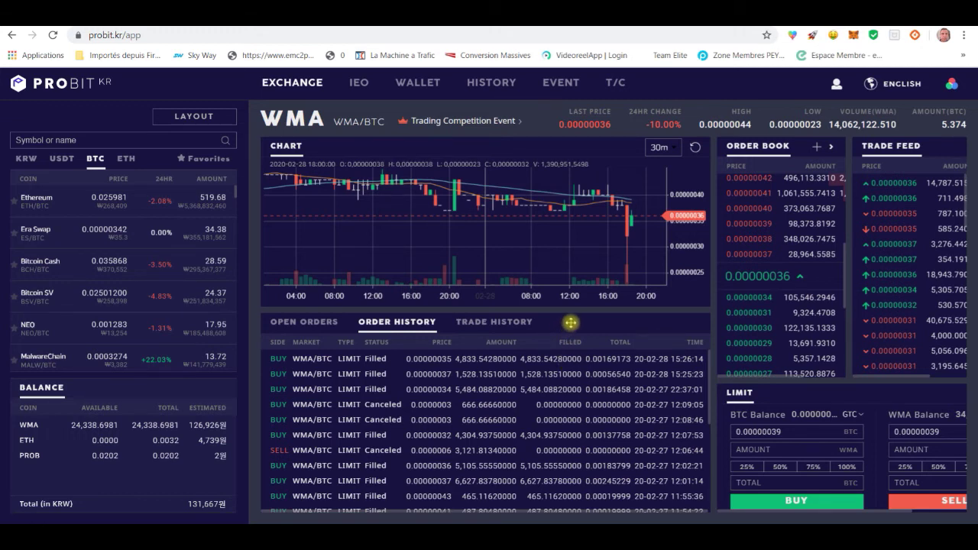
# Step: Show the WMA/BTC trade history of completed WMA buys, with the 24,338.6981 WMA balance
pyautogui.click(480, 324)
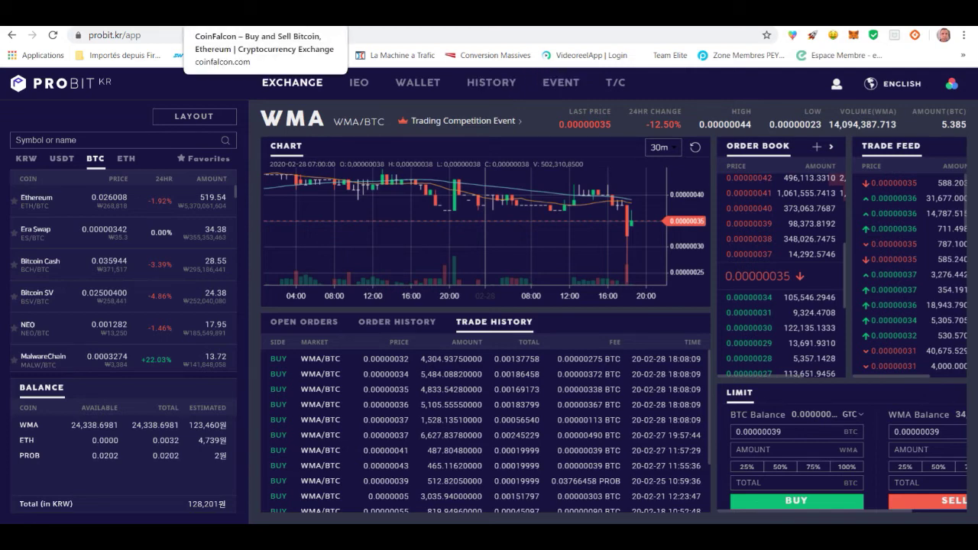
# Step: Open CoinFalcon's Bitcoin withdrawal form (0.00891 BTC available), then go back to ProBit
pyautogui.click(265, 23)
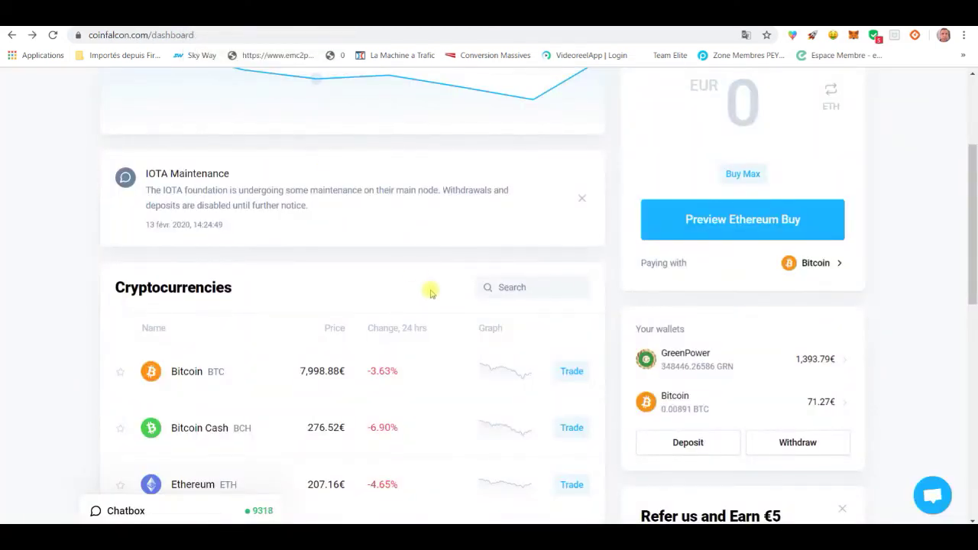
pyautogui.scroll(2, 435, 296)
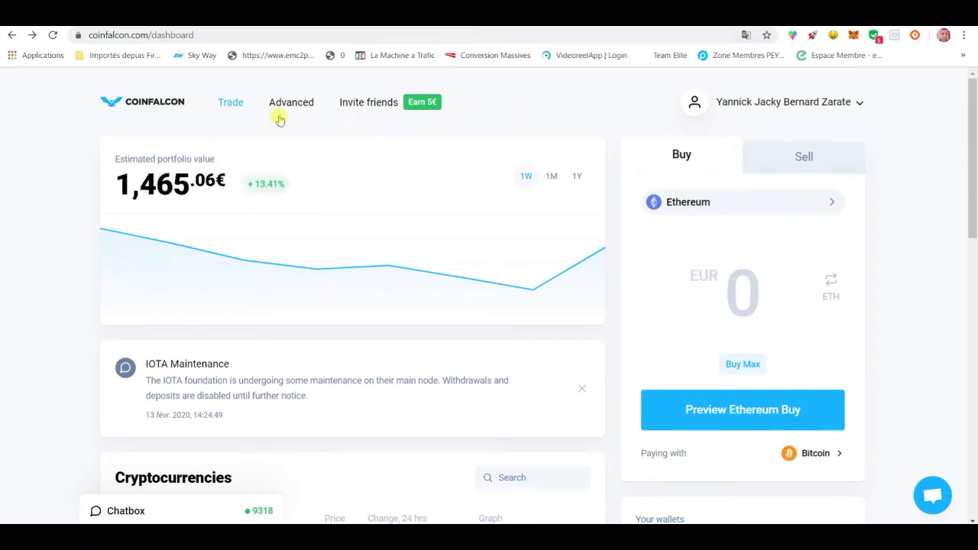
pyautogui.scroll(-5, 522, 298)
pyautogui.scroll(1, 521, 299)
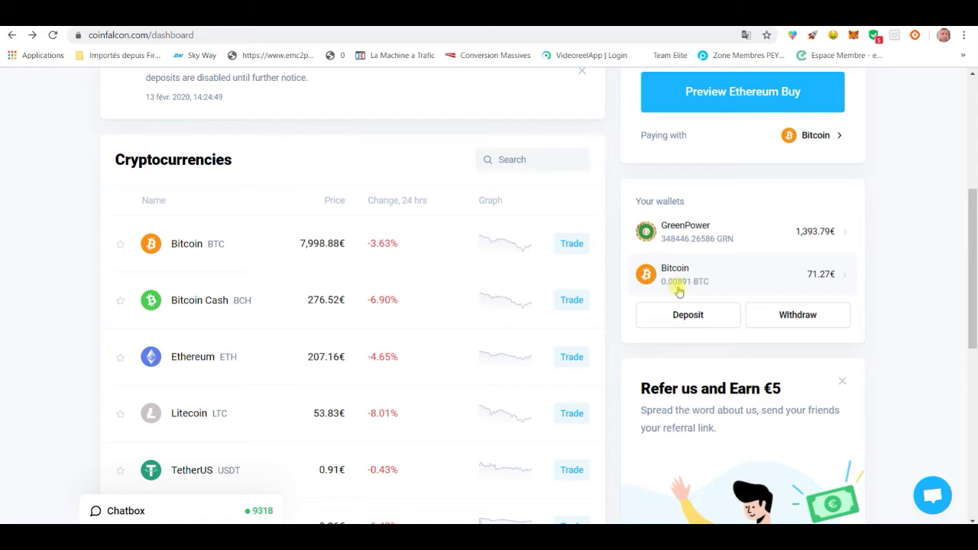
pyautogui.click(797, 315)
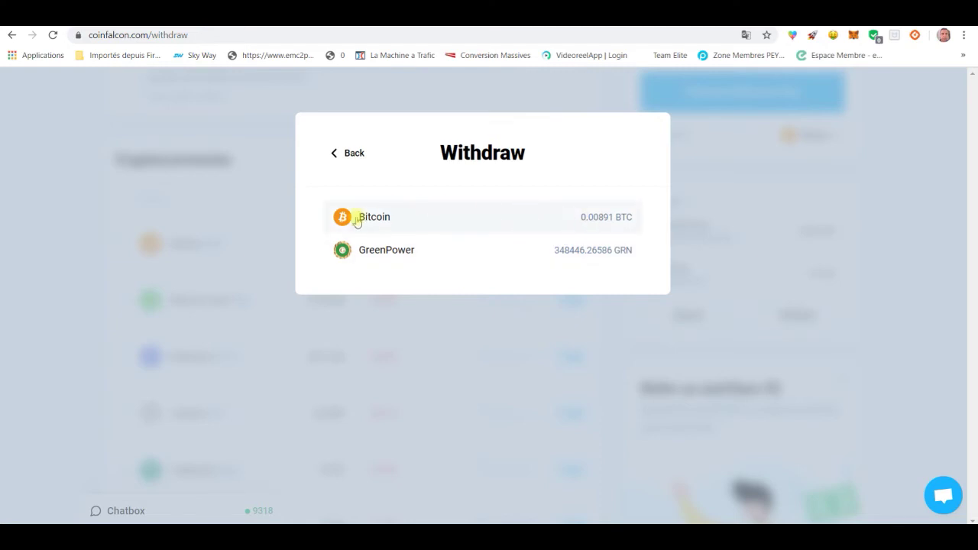
pyautogui.click(594, 220)
pyautogui.click(419, 282)
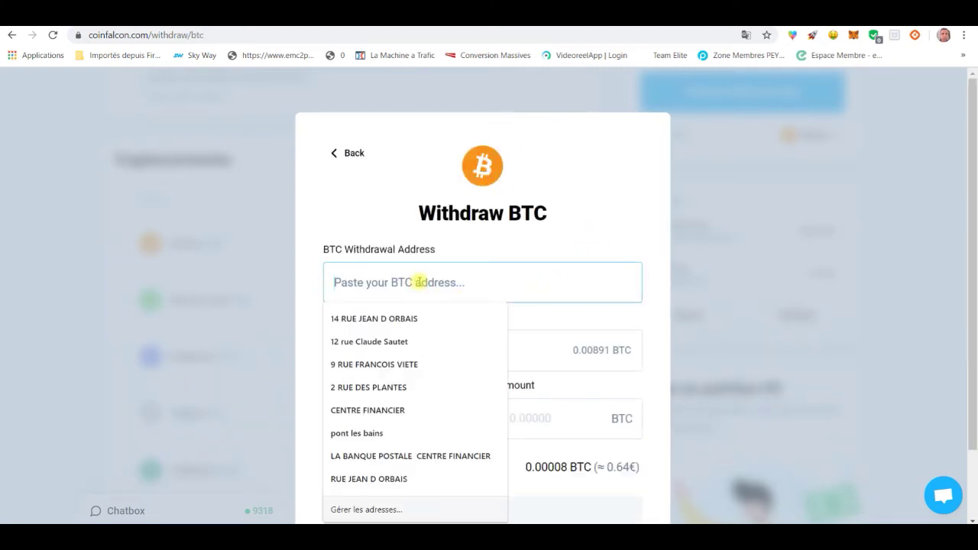
pyautogui.click(305, 275)
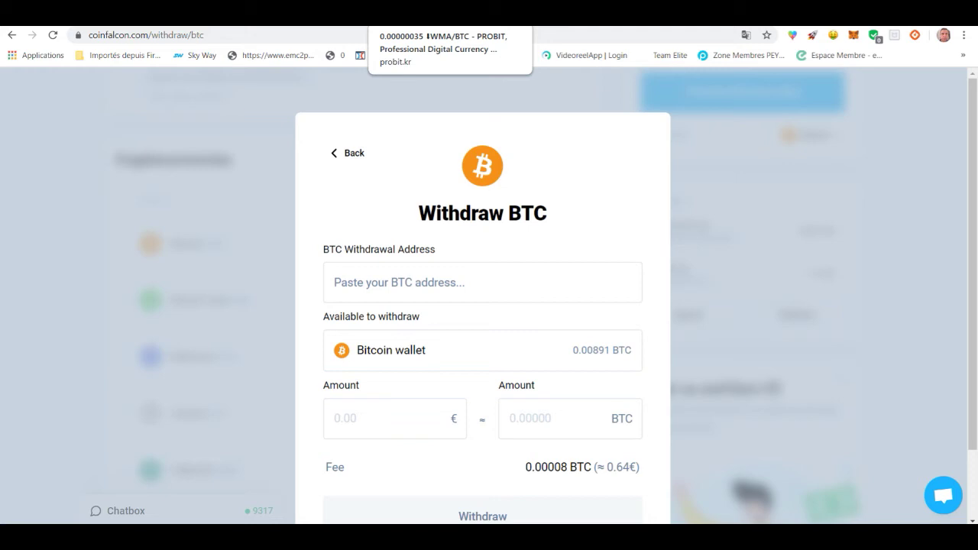
pyautogui.click(398, 55)
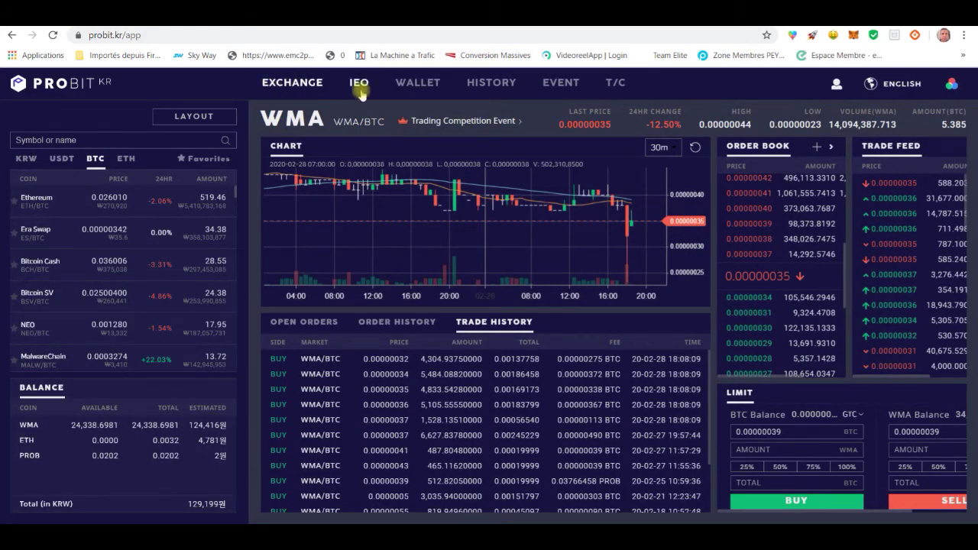
# Step: Copy the BTC deposit address from ProBit's wallet BTC deposit page
pyautogui.click(412, 85)
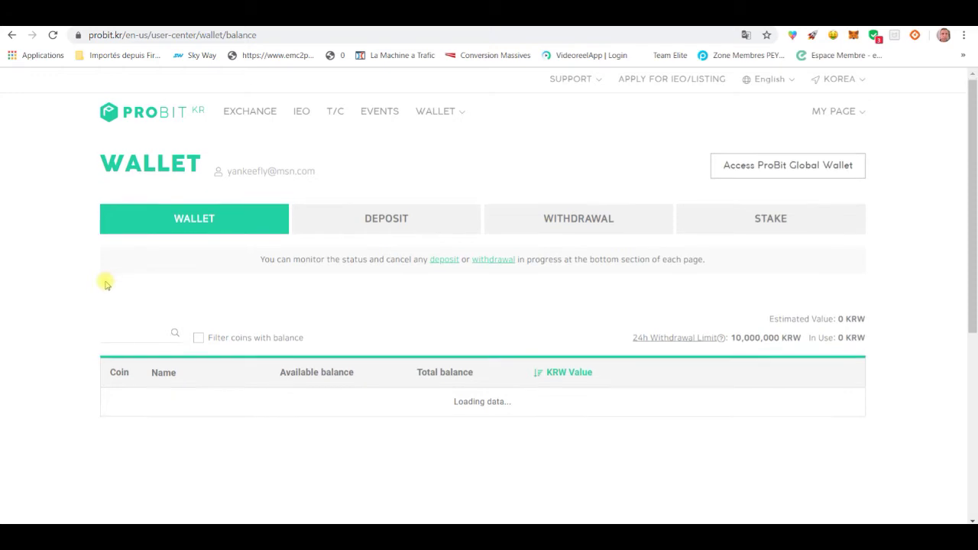
pyautogui.scroll(-2, 106, 282)
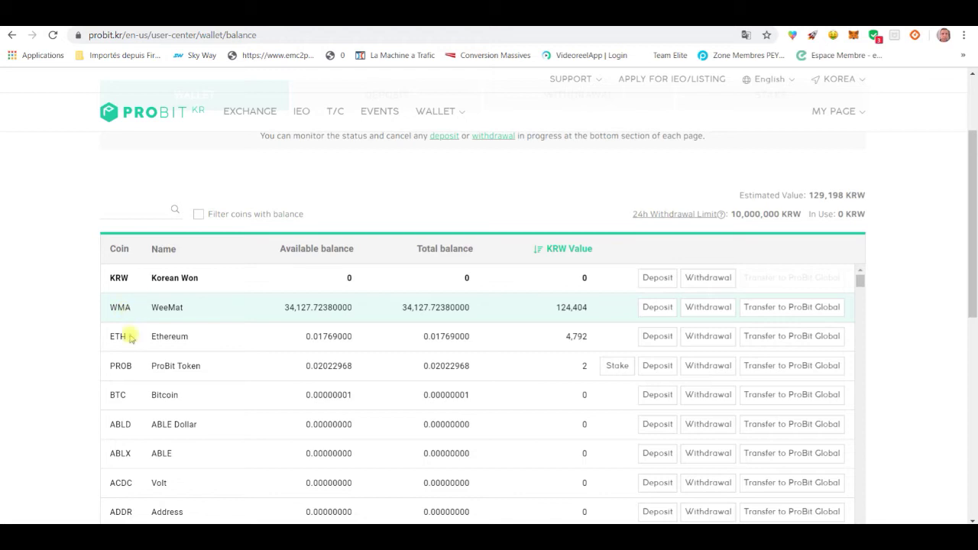
pyautogui.scroll(-2, 157, 445)
pyautogui.scroll(1, 120, 336)
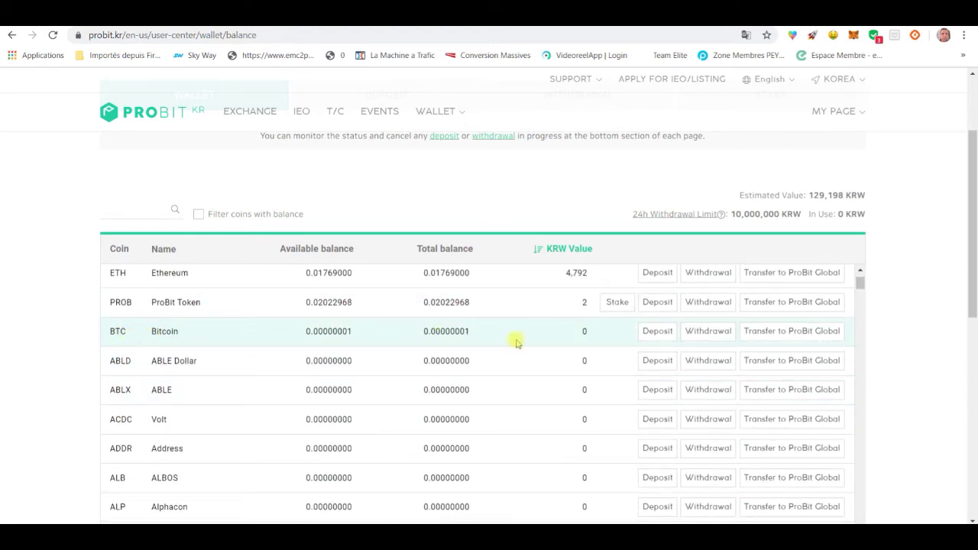
pyautogui.click(658, 336)
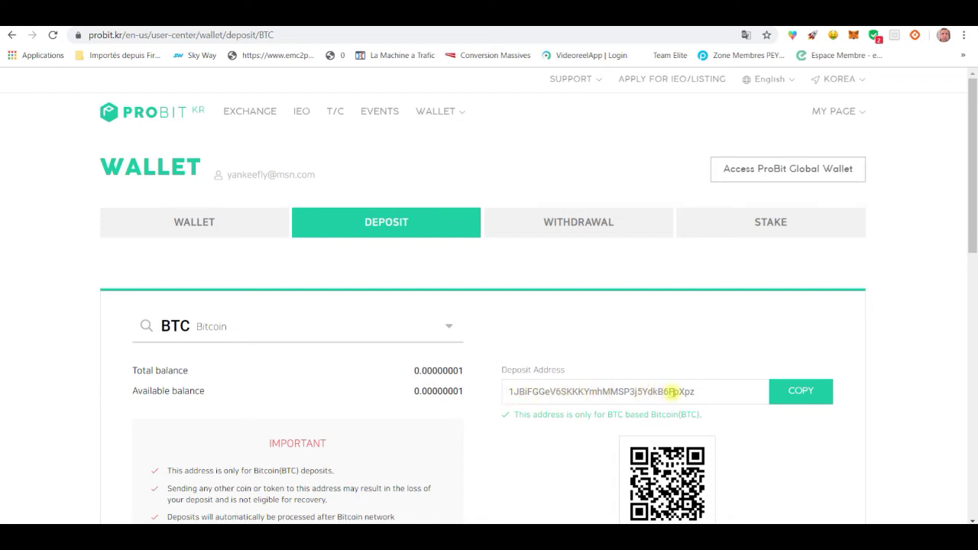
pyautogui.click(803, 395)
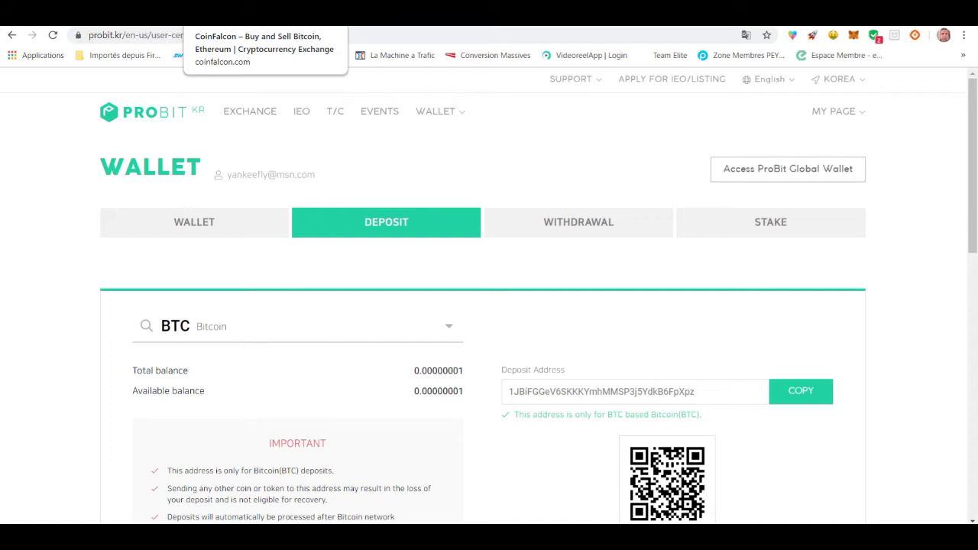
# Step: Fill CoinFalcon's BTC withdrawal with the pasted ProBit deposit address and a 65 € amount
pyautogui.click(264, 17)
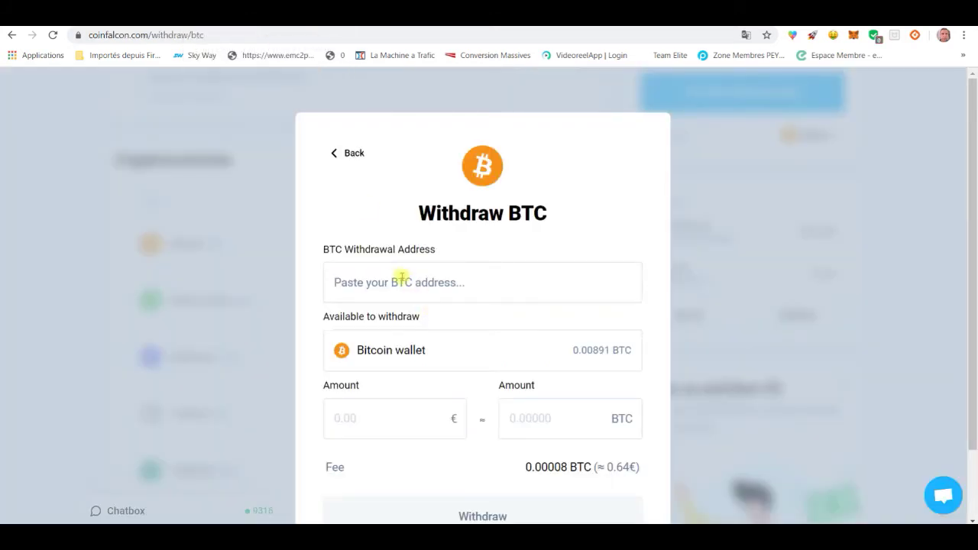
pyautogui.click(340, 282)
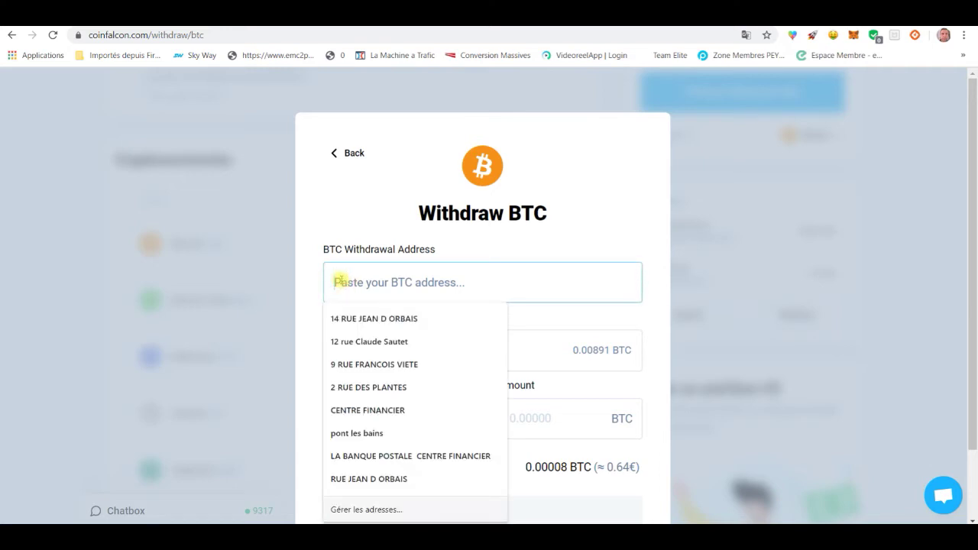
pyautogui.hotkey('ctrl', 'v')
pyautogui.click(317, 284)
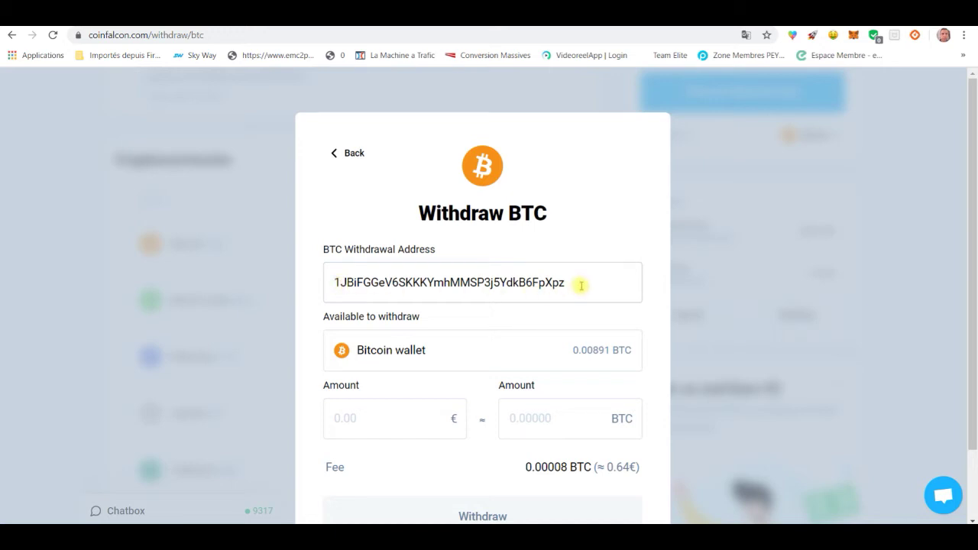
pyautogui.scroll(-2, 657, 300)
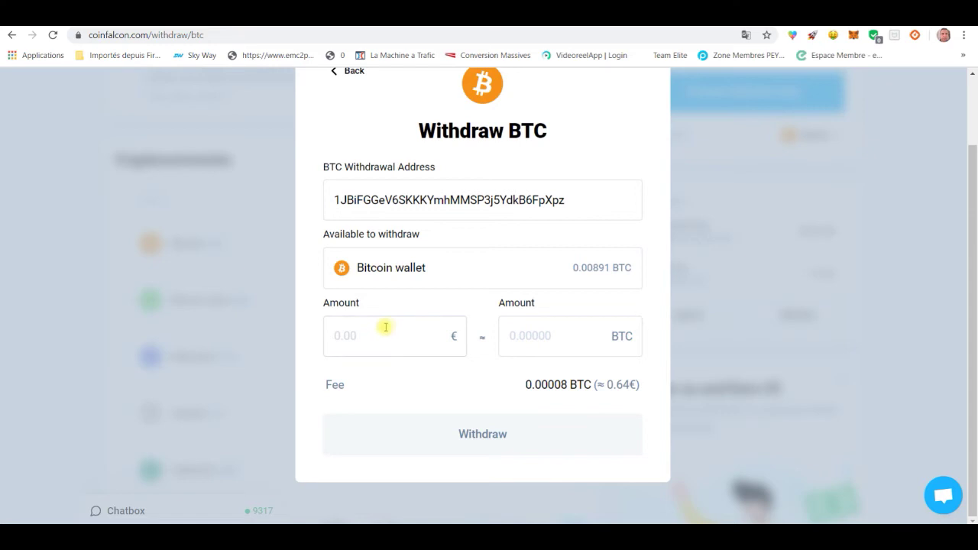
pyautogui.click(334, 335)
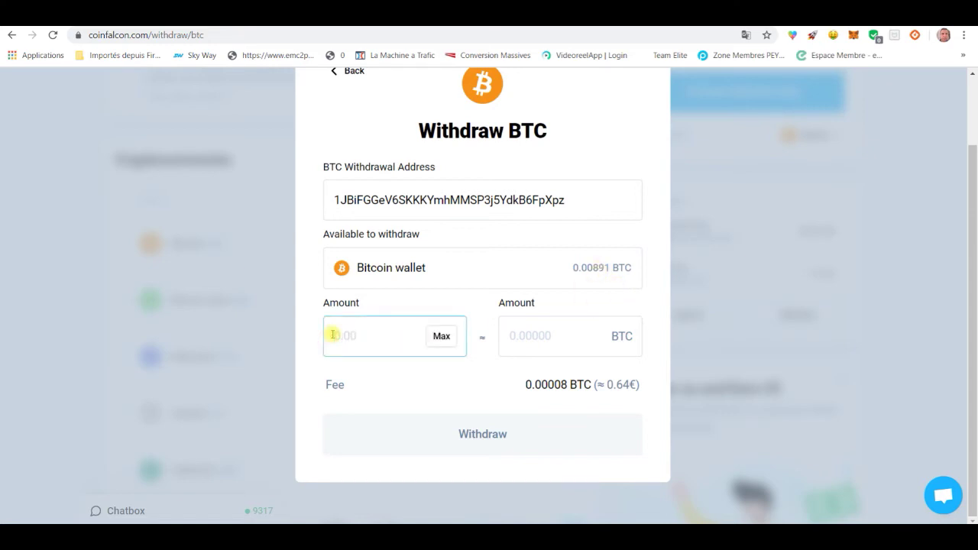
pyautogui.write('70')
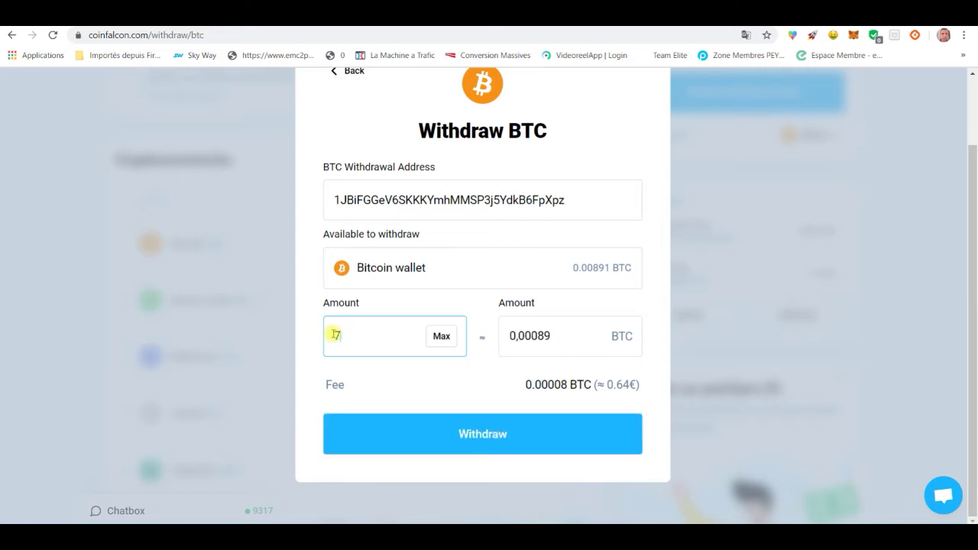
pyautogui.press('BackSpace')
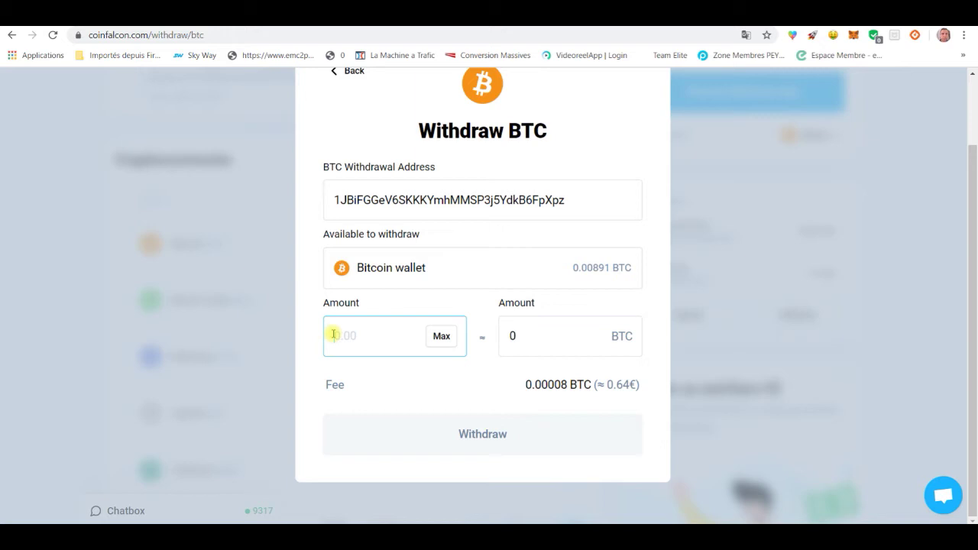
pyautogui.write('65')
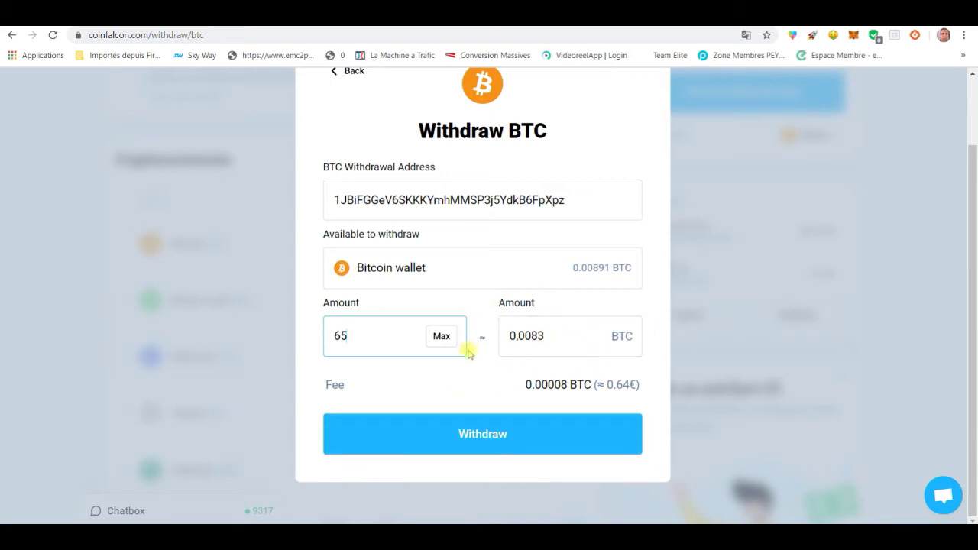
# Step: Submit the 65 € withdrawal and authenticate it with the two-factor code
pyautogui.click(419, 432)
pyautogui.click(479, 439)
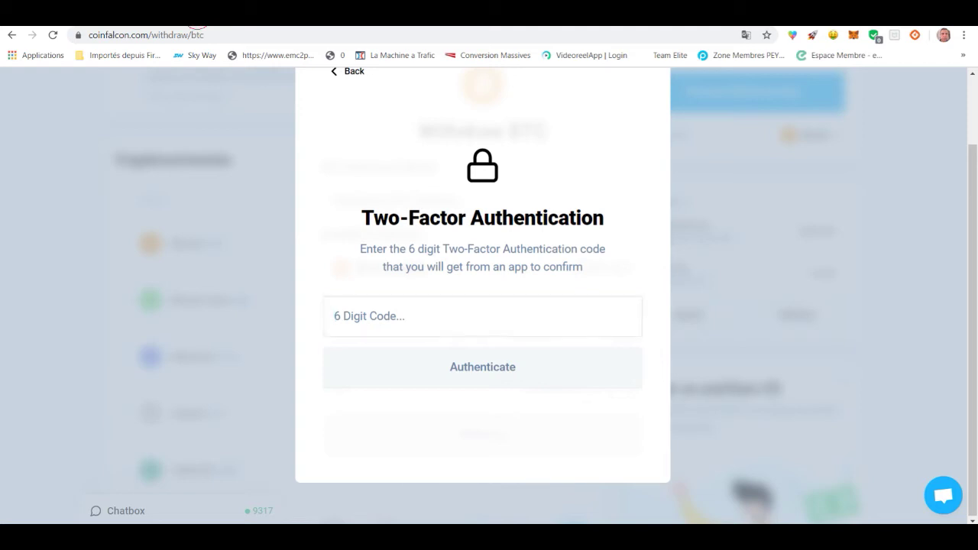
pyautogui.click(360, 311)
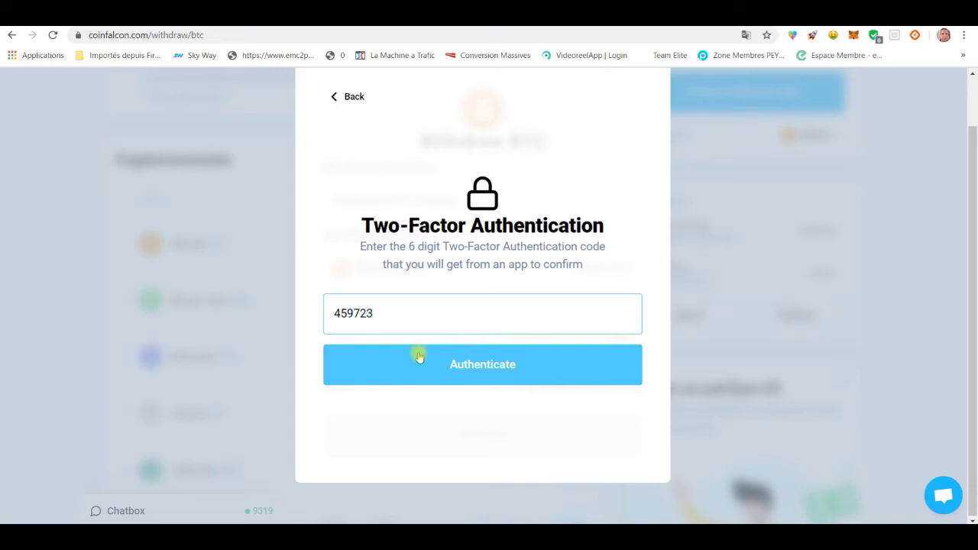
pyautogui.click(469, 366)
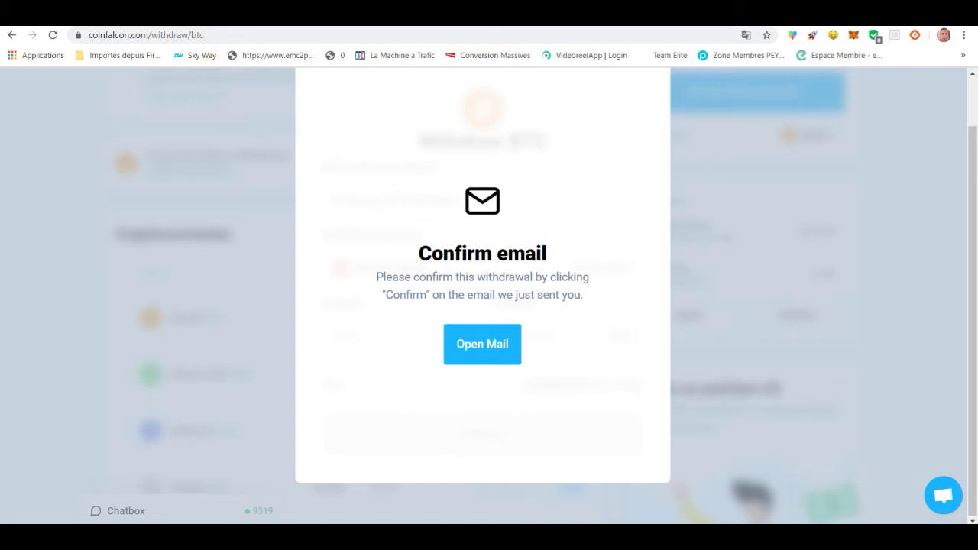
pyautogui.click(54, 16)
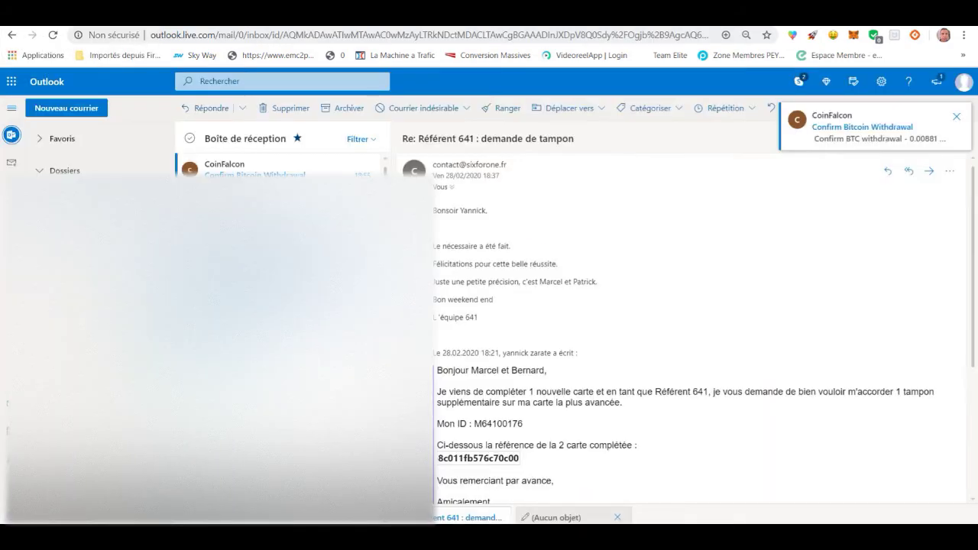
# Step: Confirm the 0.00881 BTC withdrawal from CoinFalcon's 'Confirm Bitcoin Withdrawal' email in Outlook
pyautogui.click(243, 175)
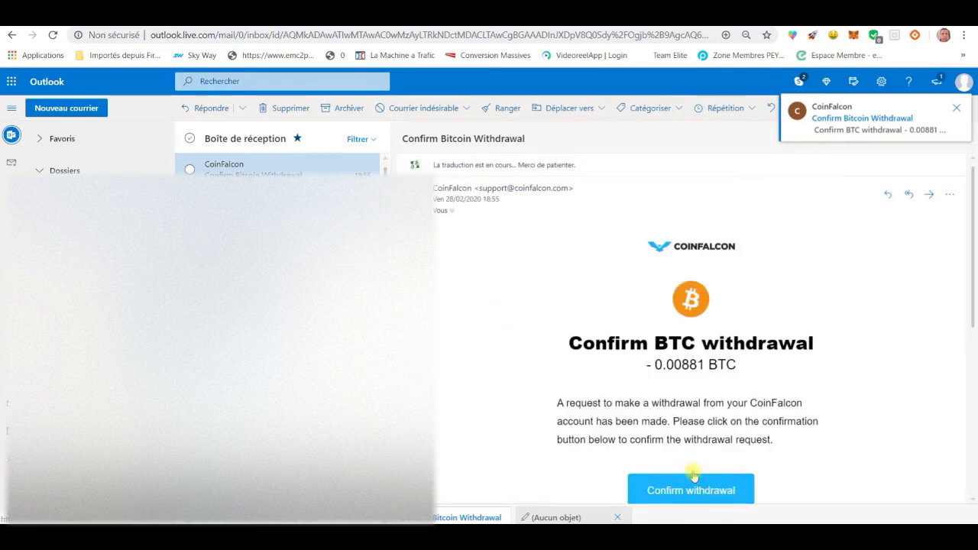
pyautogui.click(687, 466)
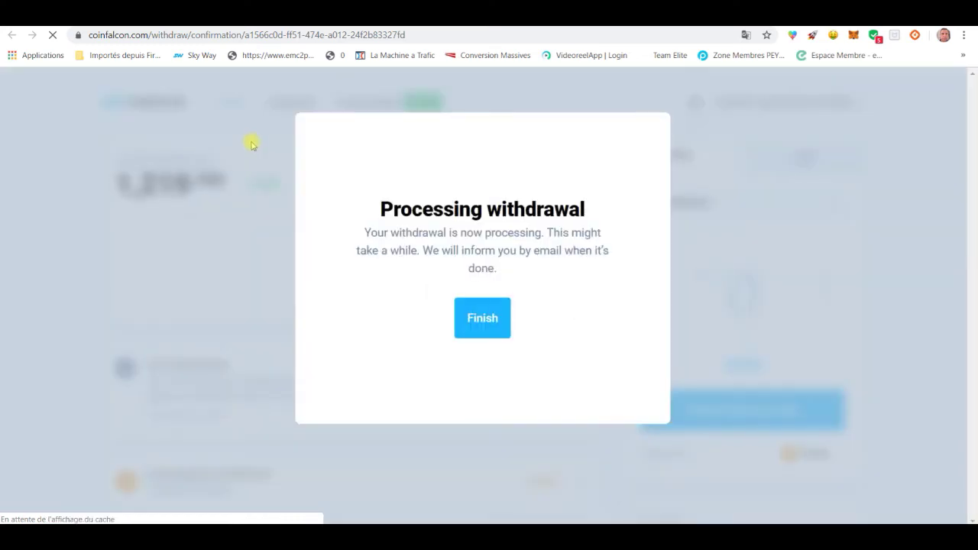
# Step: Finish the withdrawal and check CoinFalcon's transaction history page
pyautogui.click(481, 321)
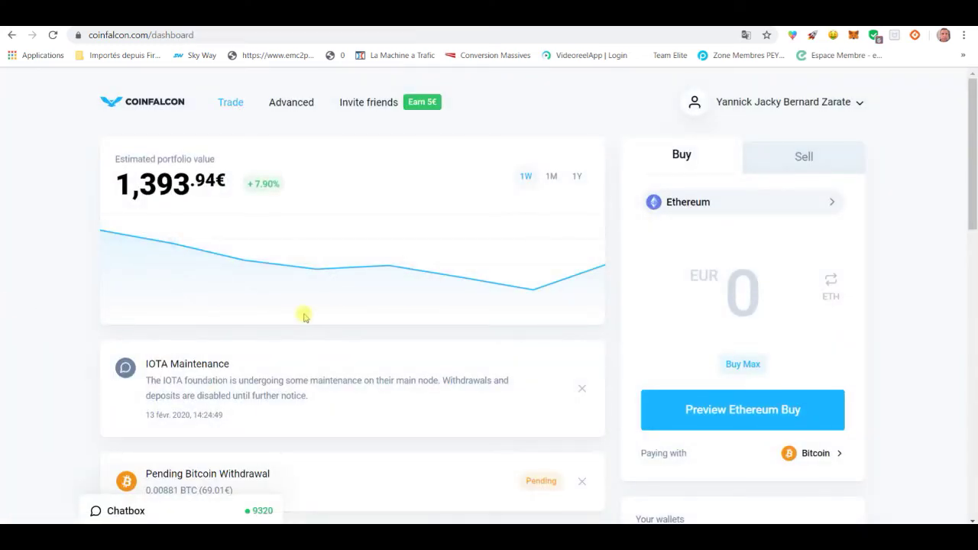
pyautogui.scroll(-2, 543, 298)
pyautogui.scroll(-1, 530, 308)
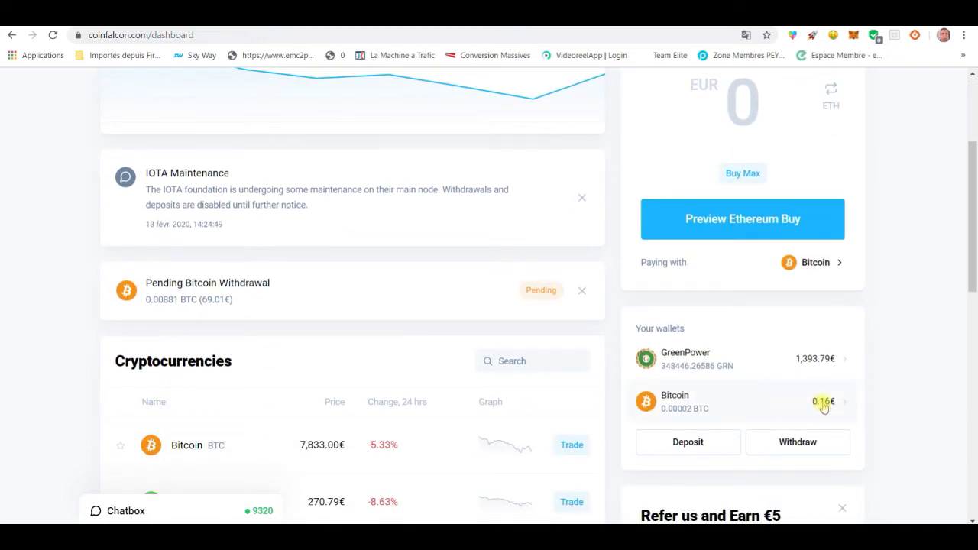
pyautogui.scroll(3, 818, 410)
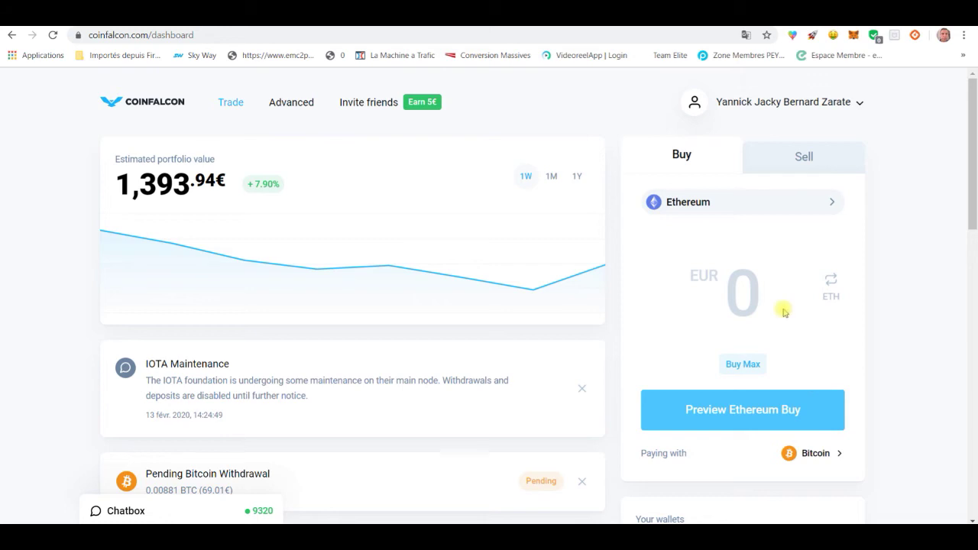
pyautogui.click(770, 104)
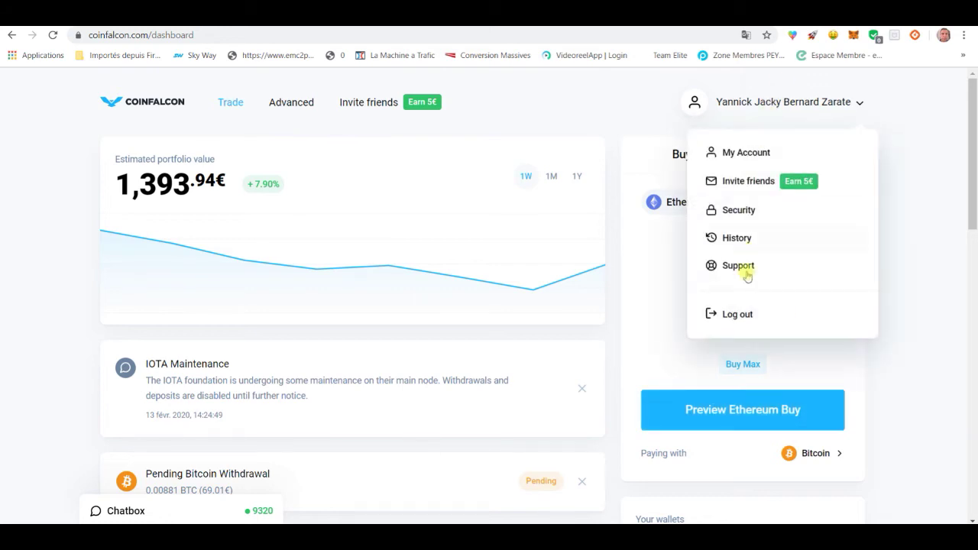
pyautogui.click(730, 237)
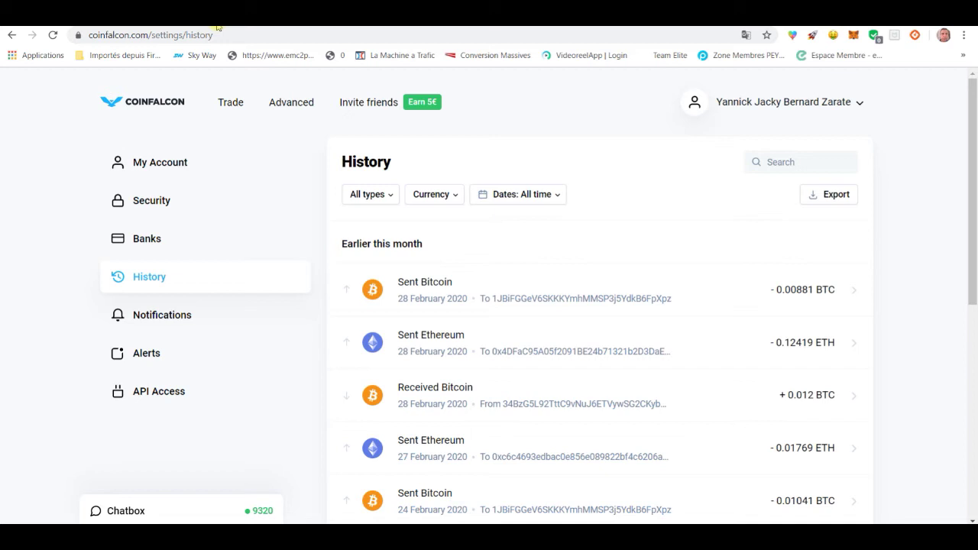
pyautogui.click(230, 101)
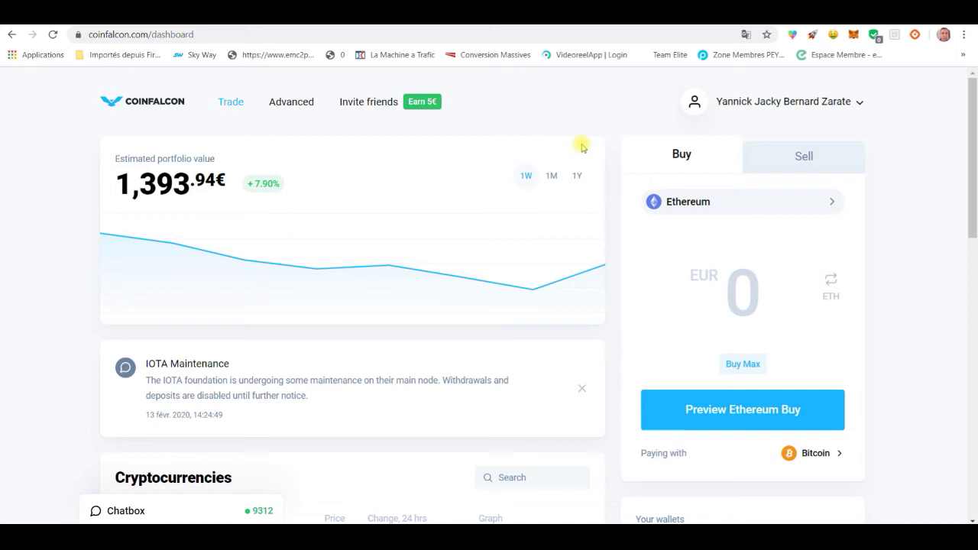
# Step: Open the details of the 0.00881 BTC Sent Bitcoin transaction, showing Completed
pyautogui.click(768, 106)
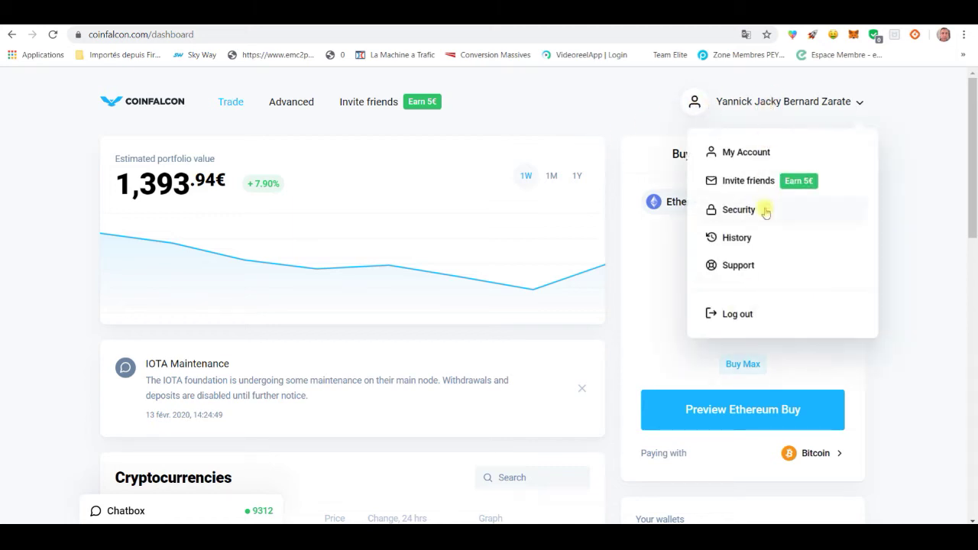
pyautogui.click(737, 238)
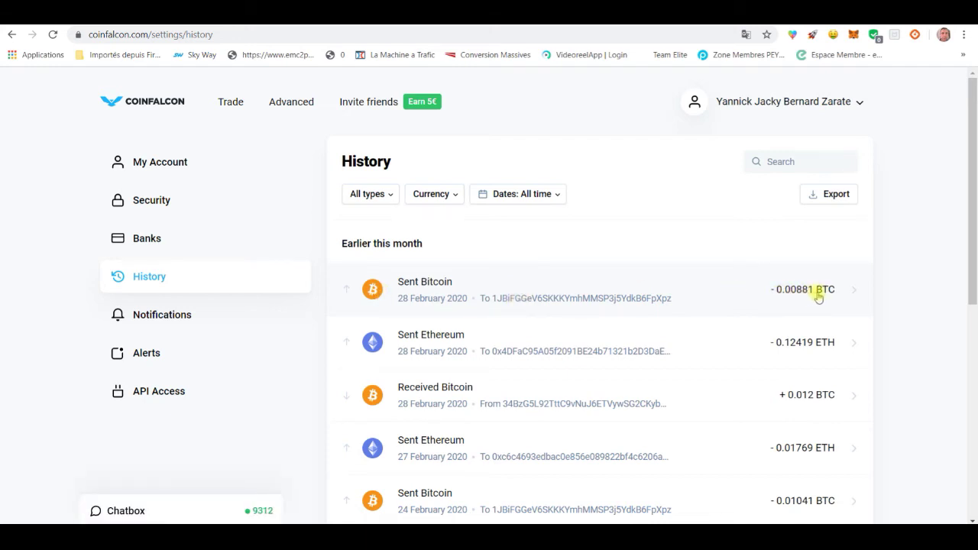
pyautogui.click(624, 301)
pyautogui.scroll(-1, 598, 294)
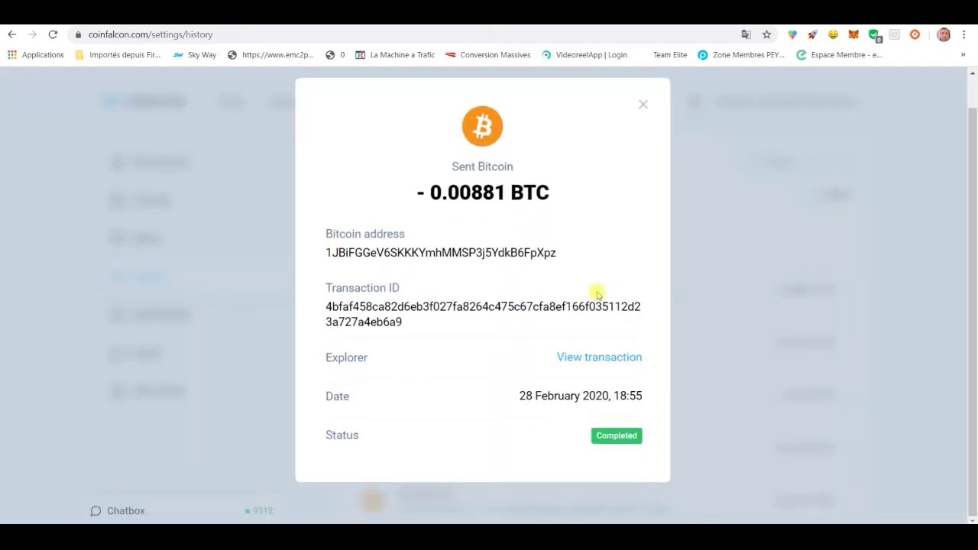
# Step: Check the 0.00881 BTC transaction on Blockchair (7 confirmations), then return to CoinFalcon History
pyautogui.click(595, 359)
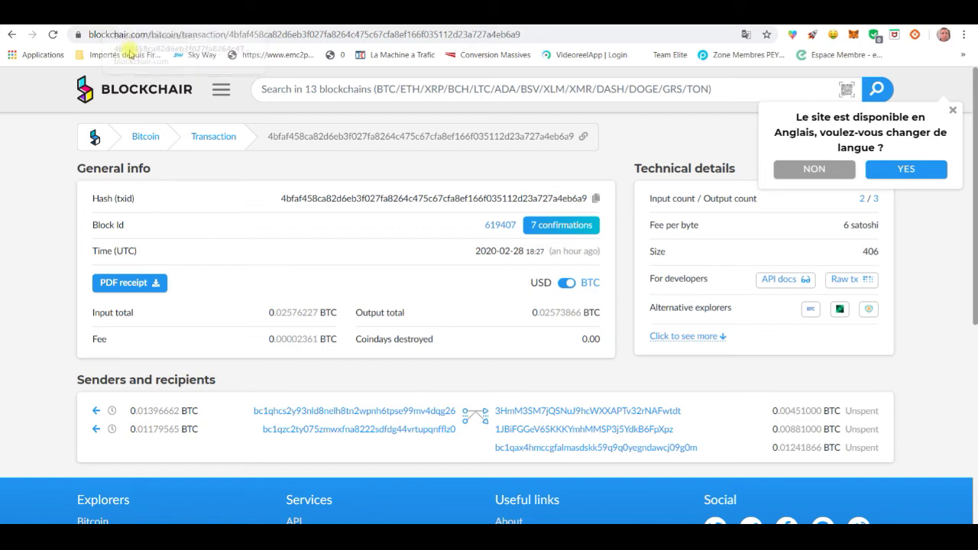
pyautogui.click(9, 34)
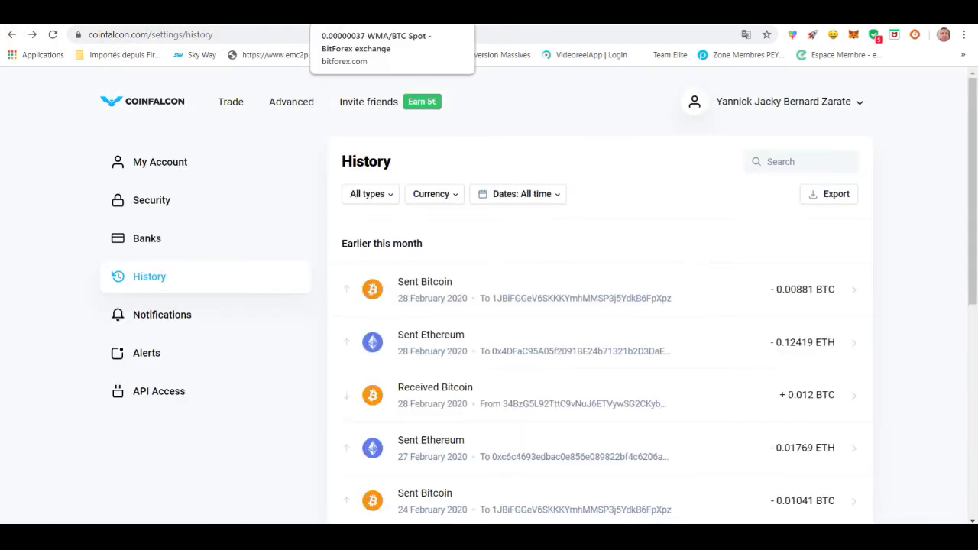
# Step: Verify ProBit's wallet shows 0.00881001 BTC available, then return to the WMA/BTC exchange
pyautogui.click(267, 16)
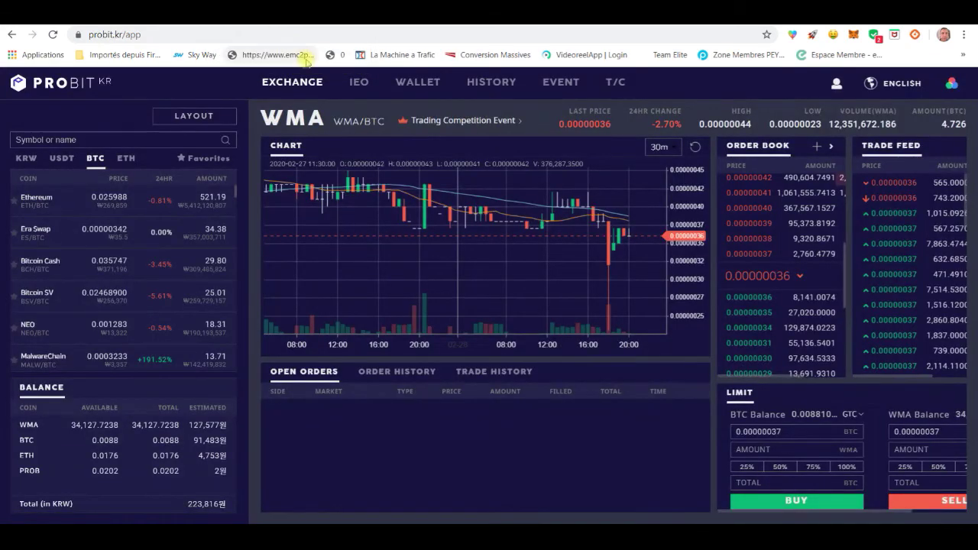
pyautogui.click(426, 82)
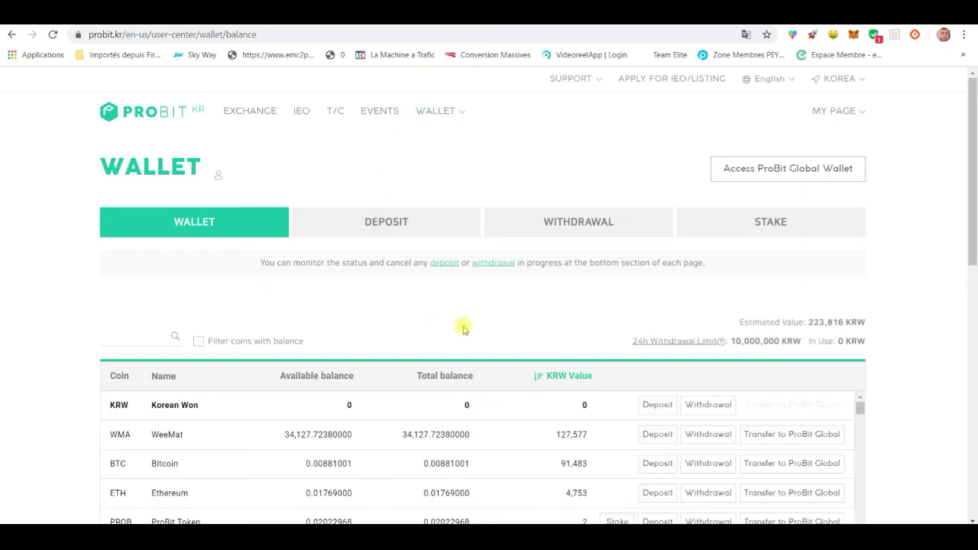
pyautogui.scroll(-2, 463, 328)
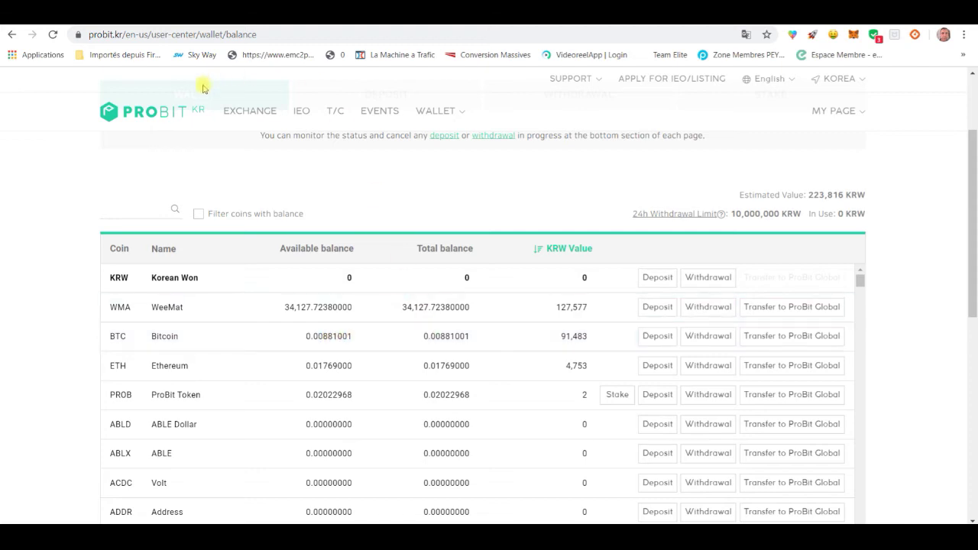
pyautogui.click(249, 113)
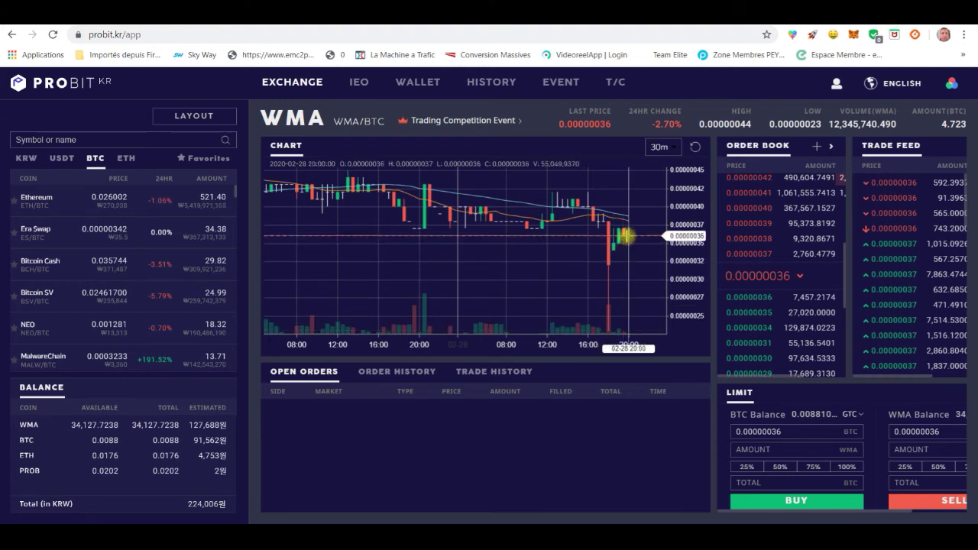
pyautogui.scroll(-3, 497, 282)
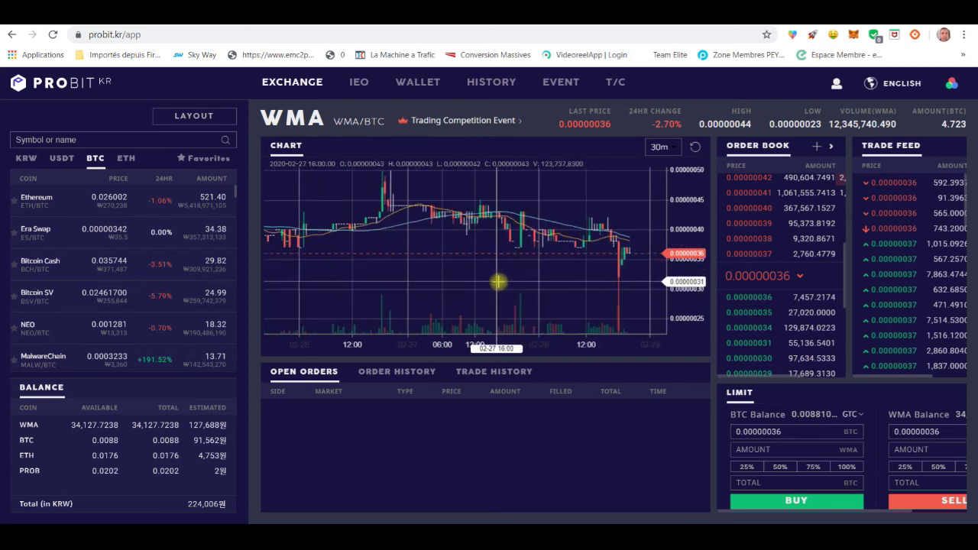
pyautogui.scroll(-3, 497, 282)
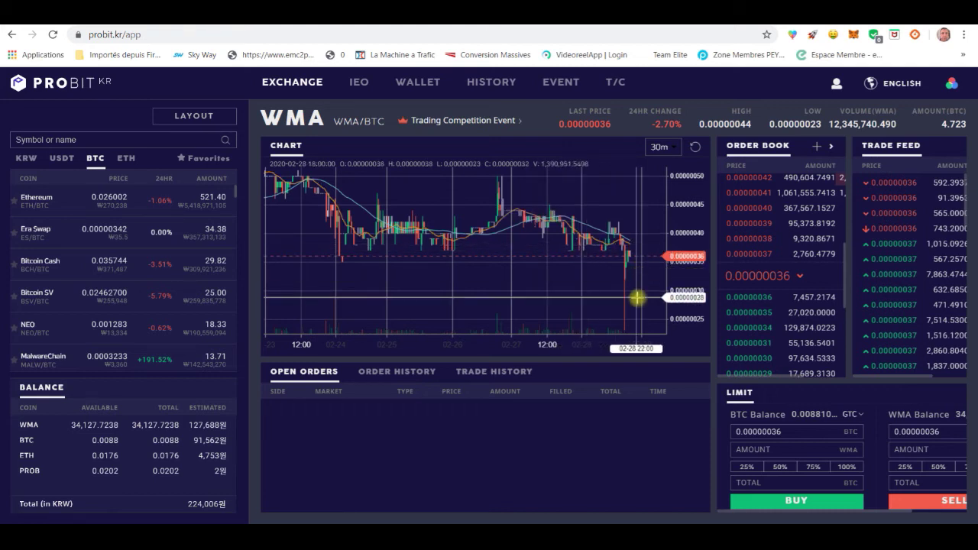
pyautogui.scroll(-2, 637, 295)
pyautogui.scroll(5, 637, 296)
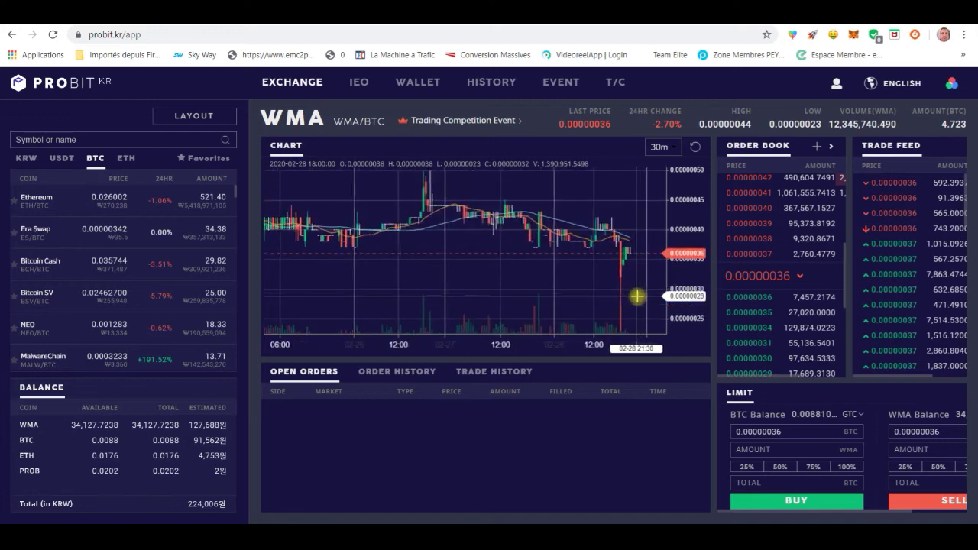
pyautogui.scroll(2, 638, 296)
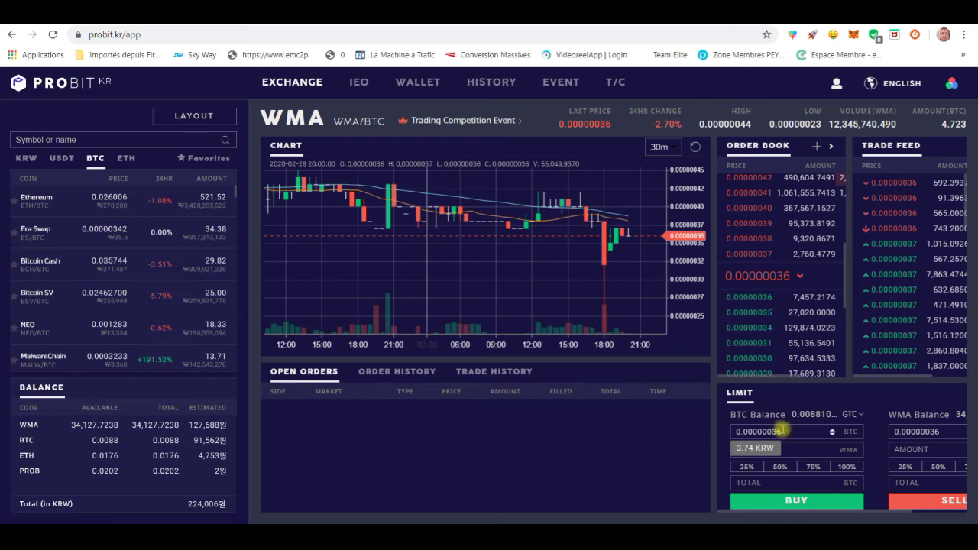
# Step: Set a limit buy at 0.00000031 BTC with a 0.001 BTC total (3225.8064 WMA)
pyautogui.click(832, 435)
pyautogui.click(832, 435)
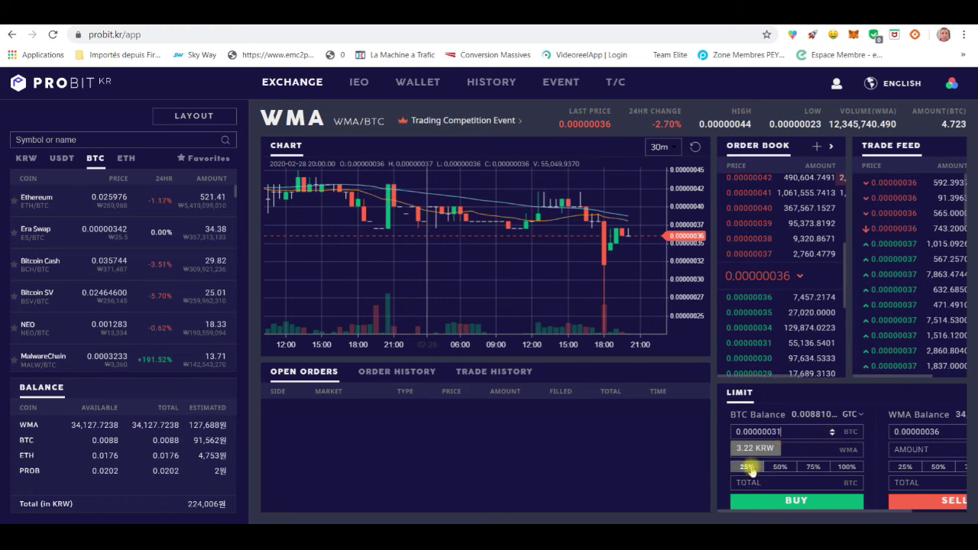
pyautogui.click(749, 467)
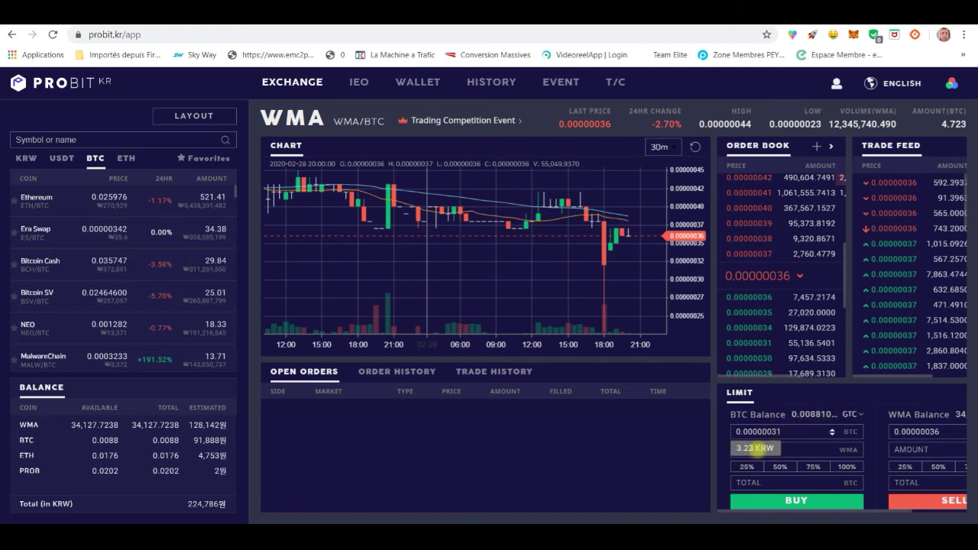
pyautogui.click(750, 469)
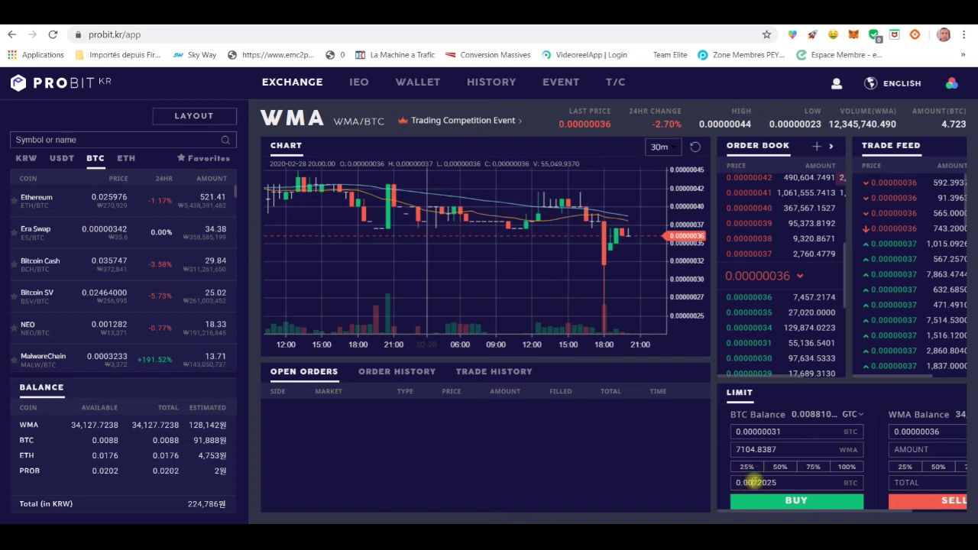
pyautogui.moveTo(753, 481); pyautogui.dragTo(794, 481)
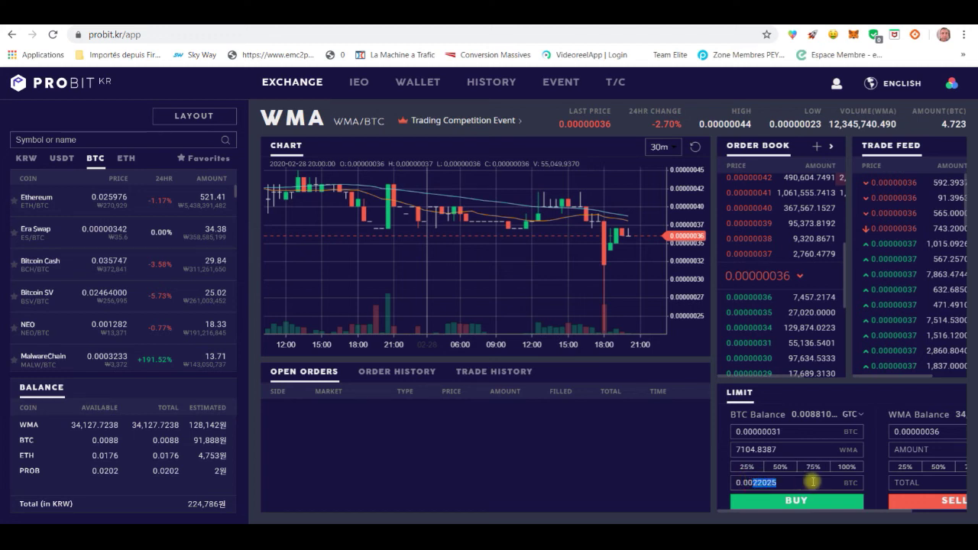
pyautogui.write('1')
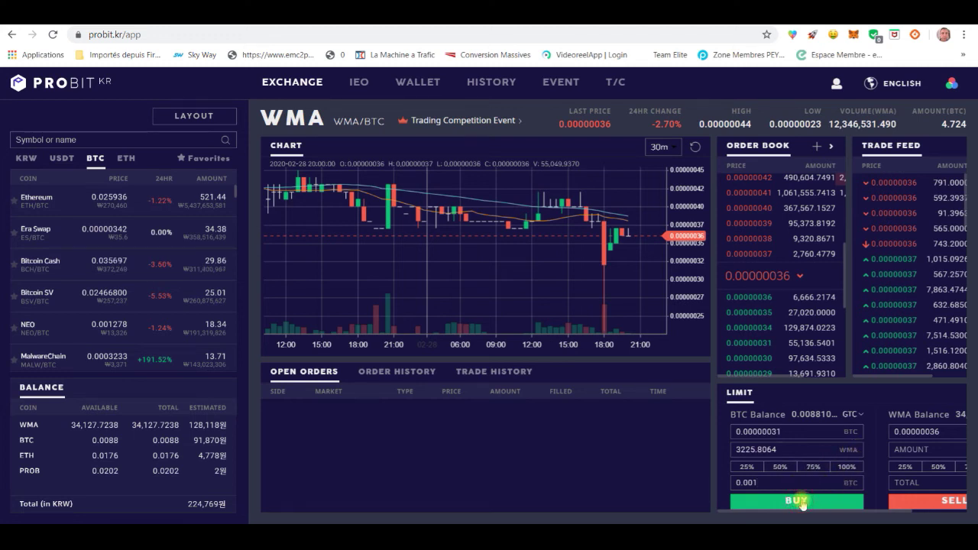
# Step: Place the 0.00000031 buy, then prepare another at 0.00000028 using 25% of the BTC balance
pyautogui.click(796, 501)
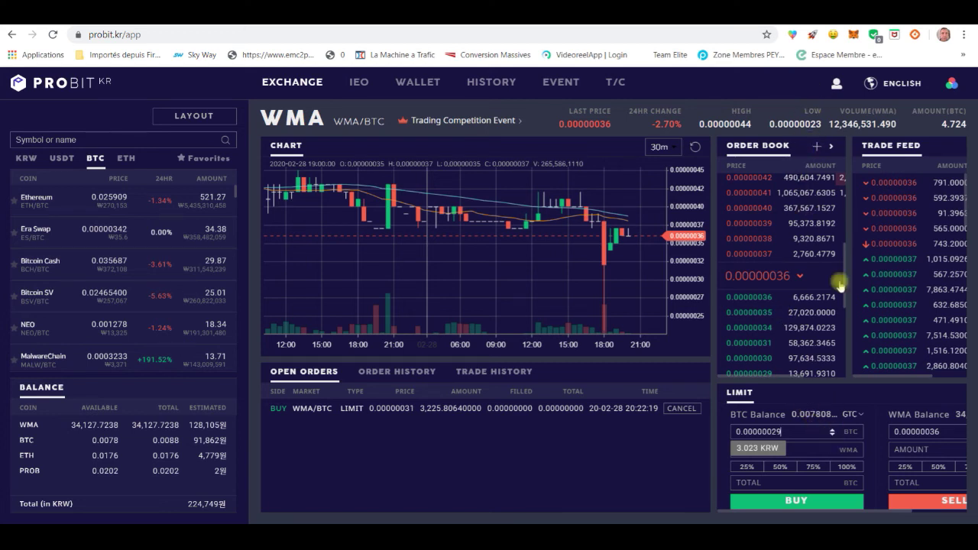
pyautogui.click(832, 436)
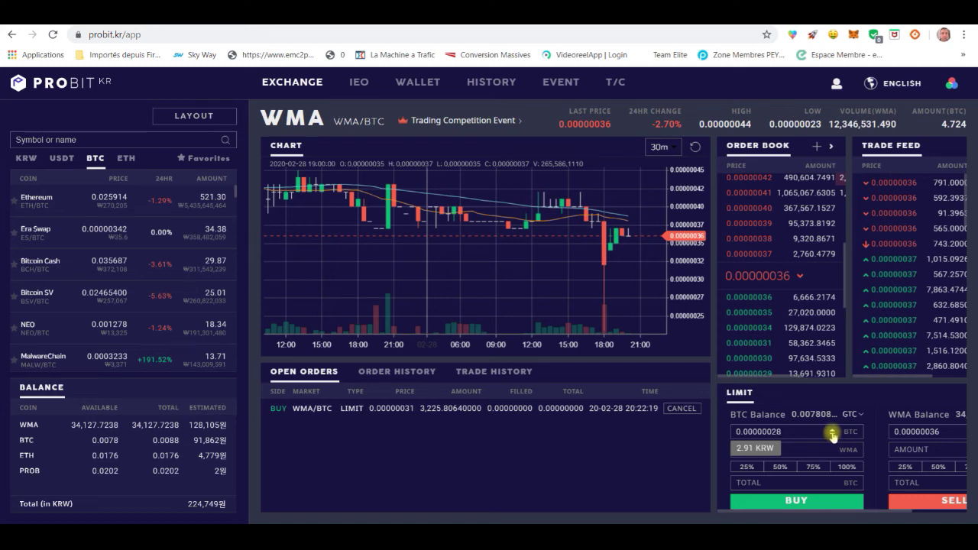
pyautogui.click(746, 467)
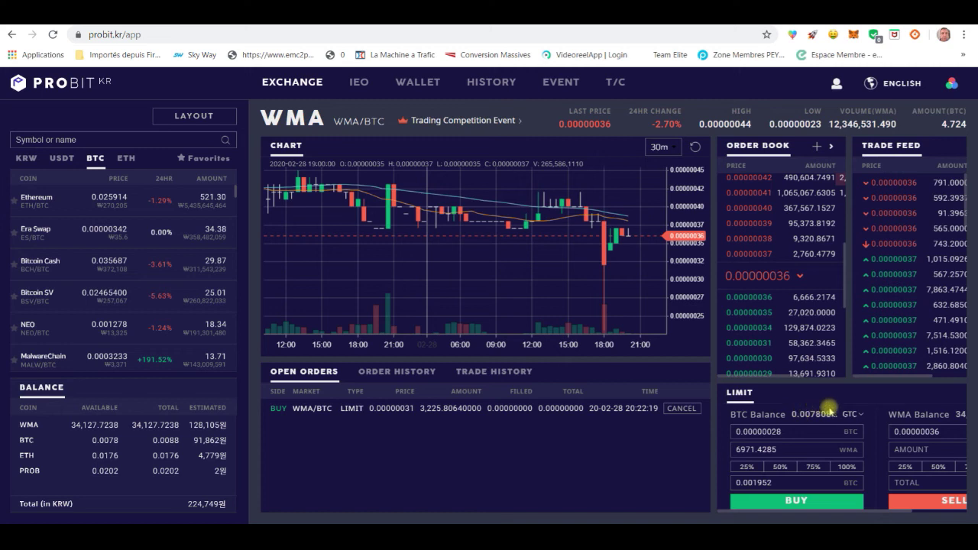
pyautogui.moveTo(755, 482); pyautogui.dragTo(785, 484)
# Step: Clear Calculator and enter 0,001, then return to CoinFalcon's transaction history in Chrome
pyautogui.hotkey('alt', 'Tab')
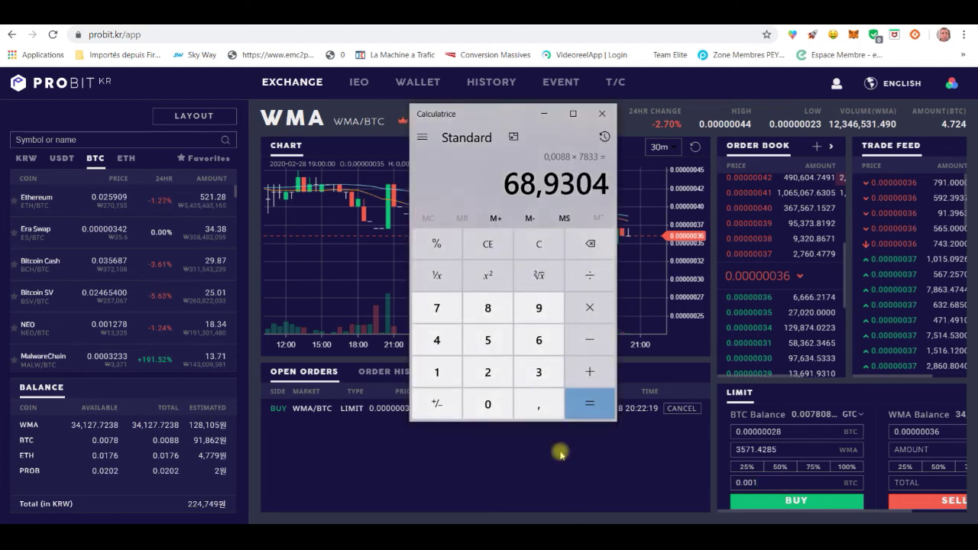
pyautogui.click(489, 403)
pyautogui.click(537, 408)
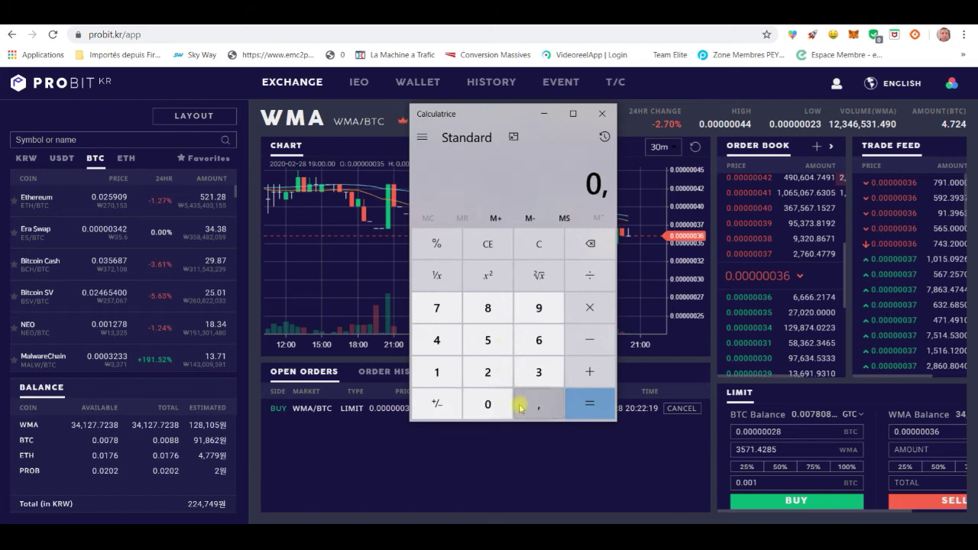
pyautogui.click(487, 403)
pyautogui.click(487, 403)
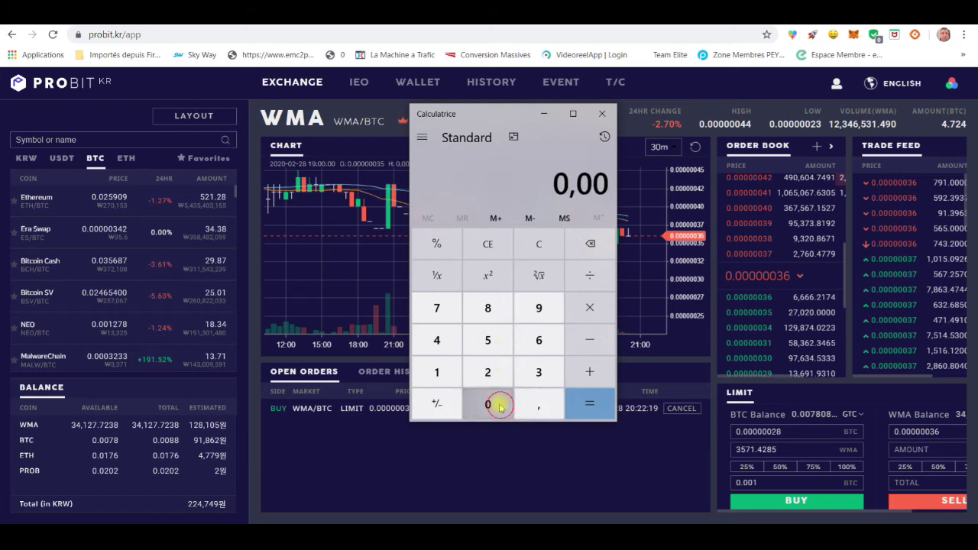
pyautogui.click(436, 372)
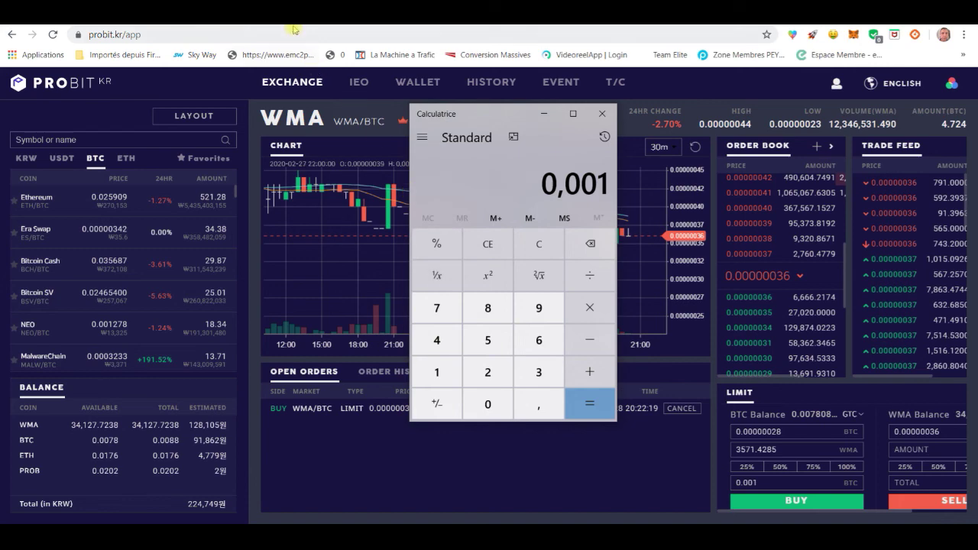
pyautogui.click(229, 12)
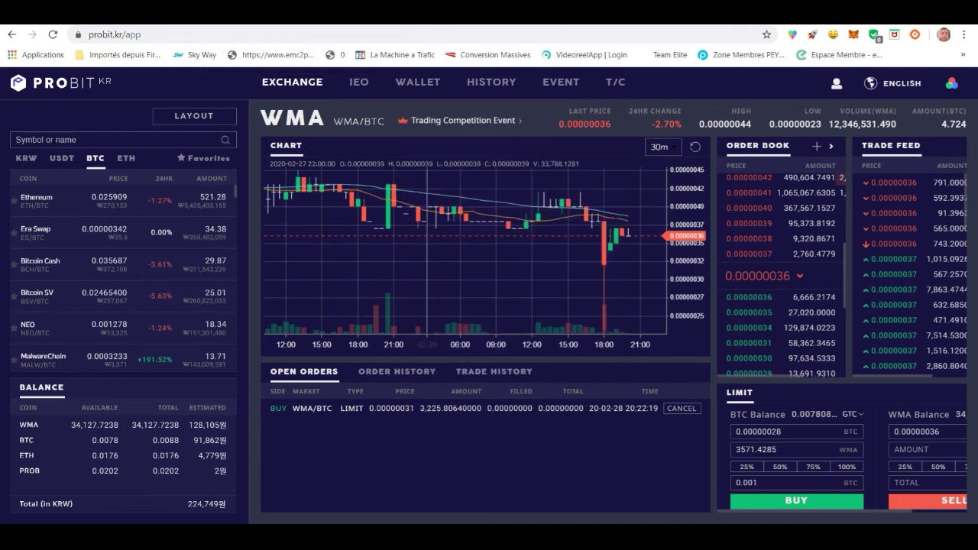
pyautogui.click(213, 13)
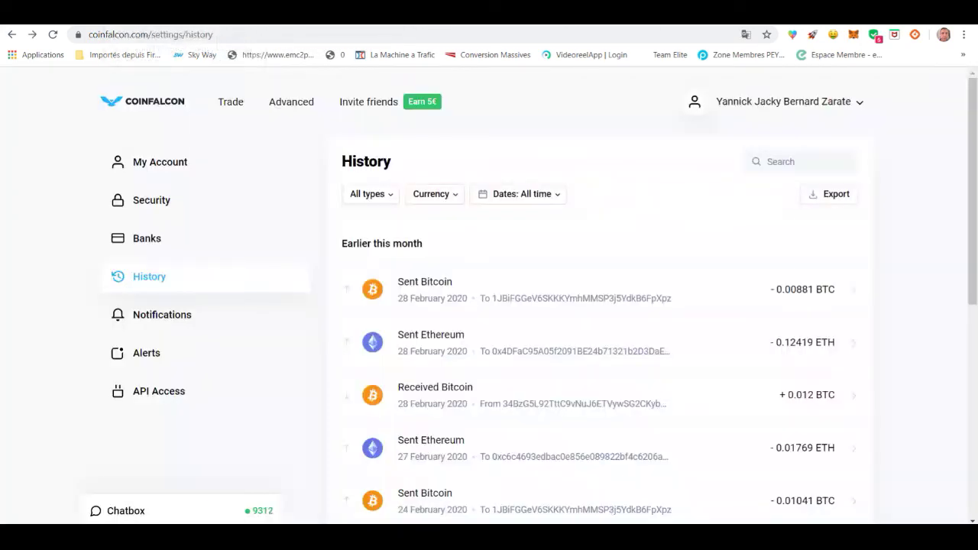
# Step: Find Bitcoin's 7,833.00€ price on CoinFalcon, compute 0,001 × 7833 in Calculator, then return to ProBit
pyautogui.click(175, 104)
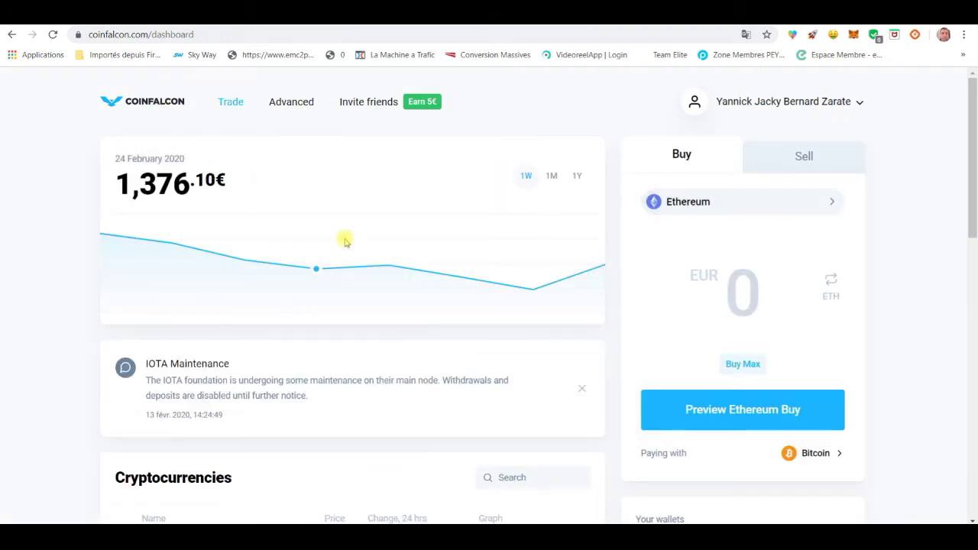
pyautogui.scroll(-3, 344, 241)
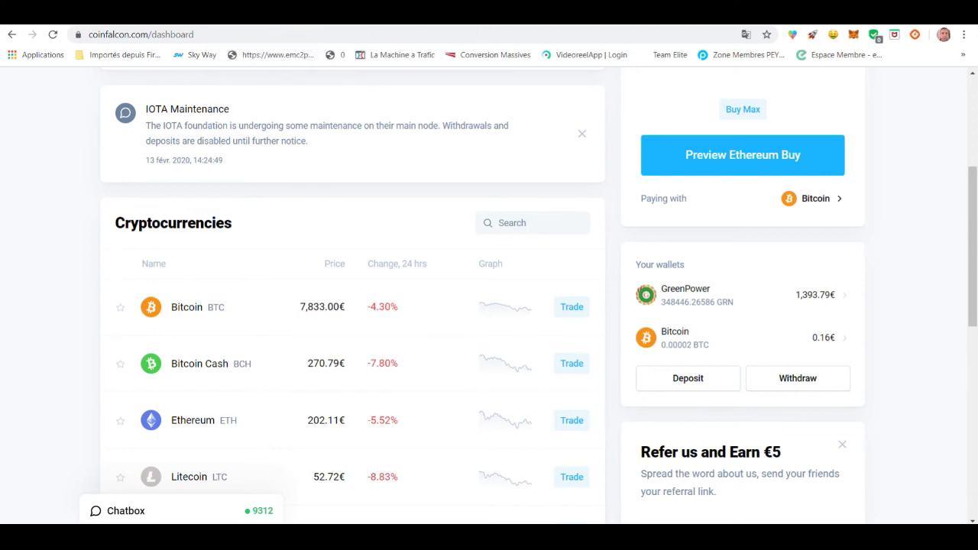
pyautogui.hotkey('alt', 'Tab')
pyautogui.click(583, 309)
pyautogui.click(436, 308)
pyautogui.click(470, 307)
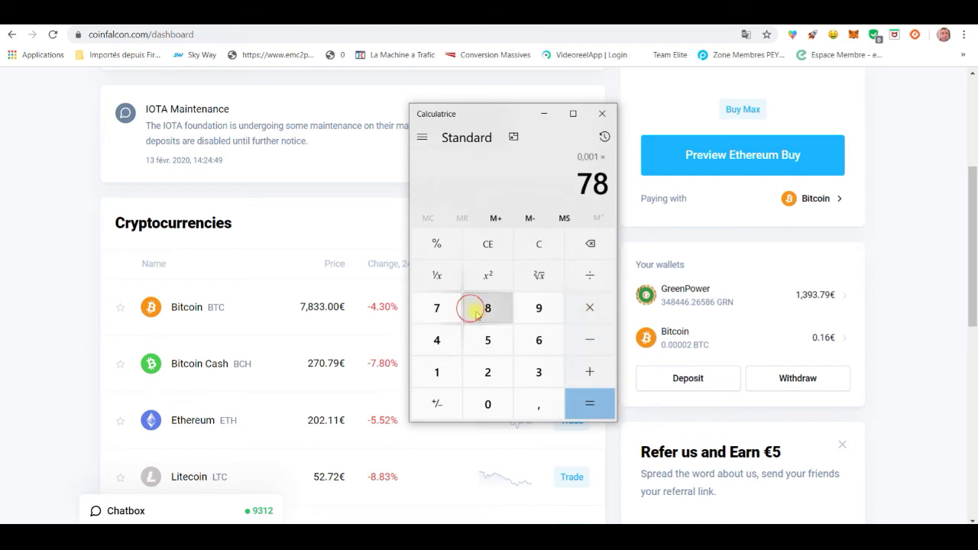
pyautogui.click(536, 371)
pyautogui.click(535, 370)
pyautogui.click(585, 401)
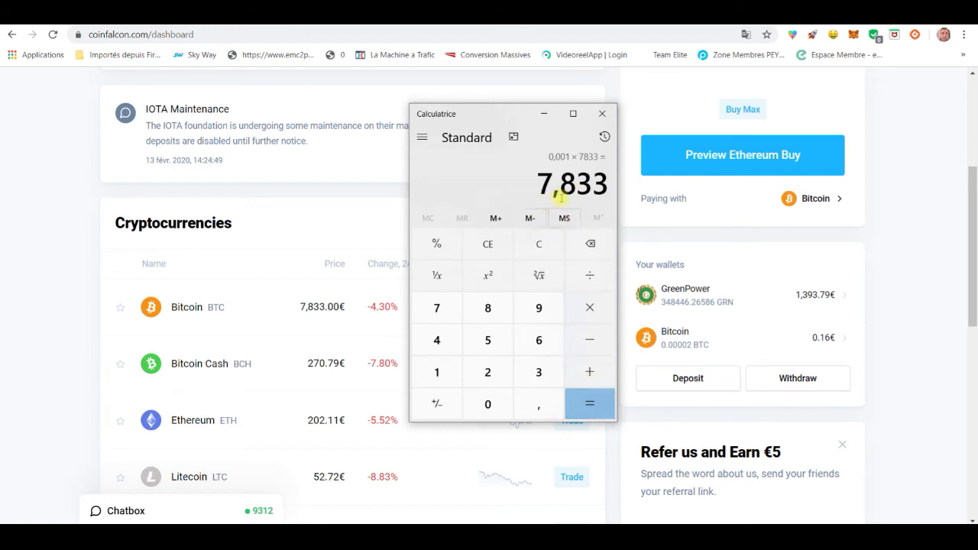
pyautogui.click(541, 114)
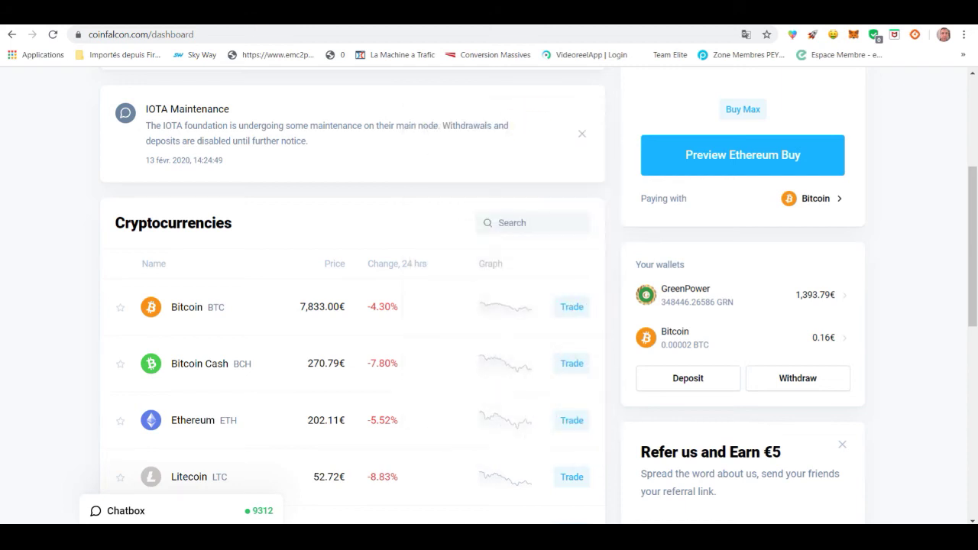
pyautogui.click(263, 18)
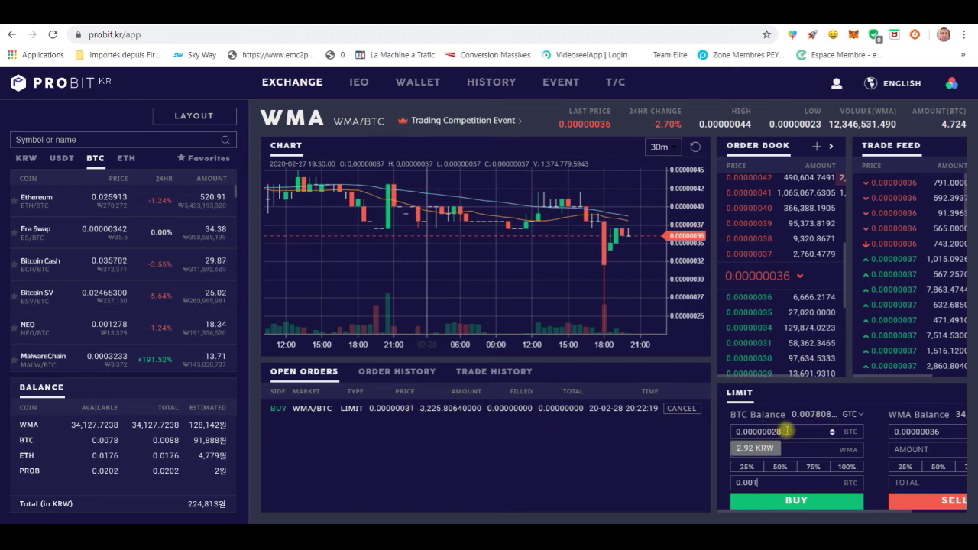
# Step: Submit the limit buy of 3,571.4285 WMA at 0.00000028 BTC
pyautogui.click(793, 501)
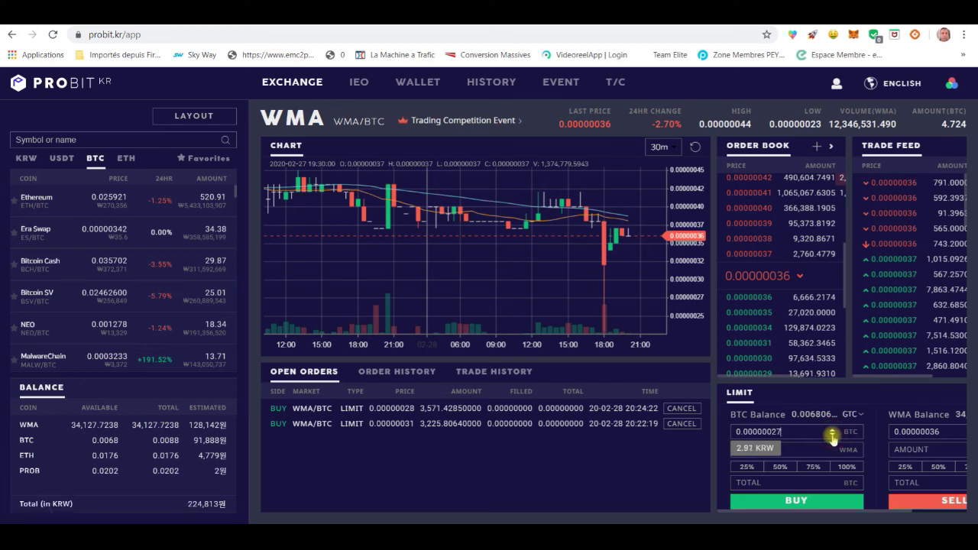
# Step: Place a limit buy of 3,846.1538 WMA at 0.00000026 BTC with a 0.001 BTC total
pyautogui.click(747, 467)
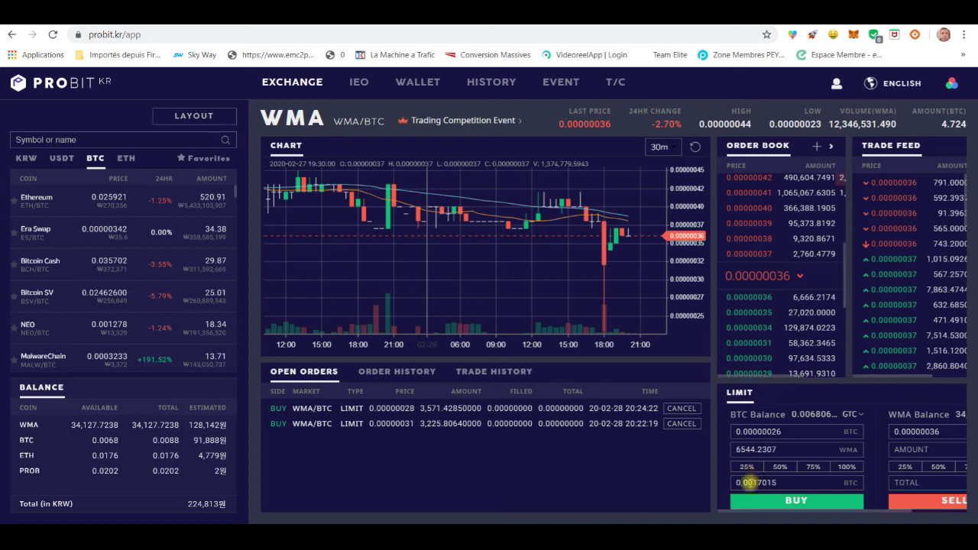
pyautogui.moveTo(760, 482); pyautogui.dragTo(808, 483)
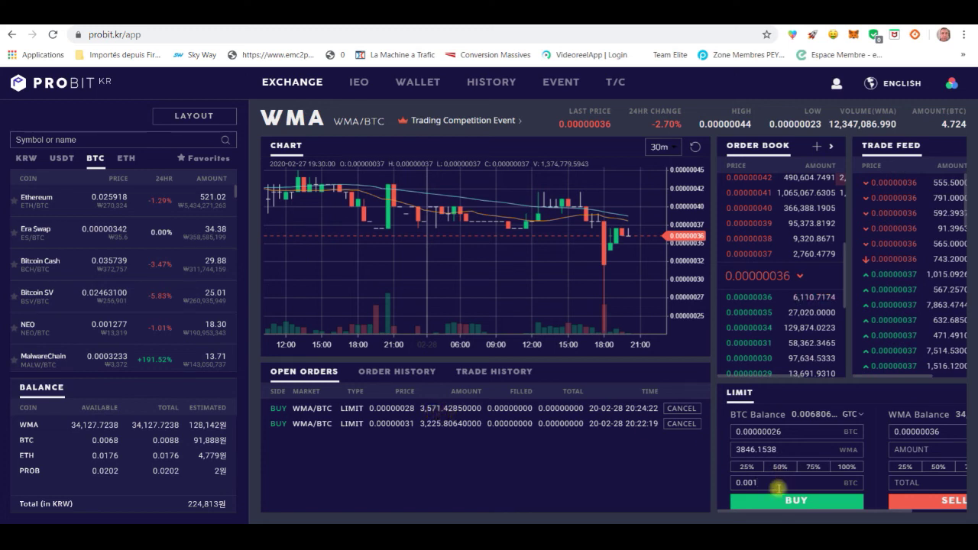
pyautogui.click(792, 504)
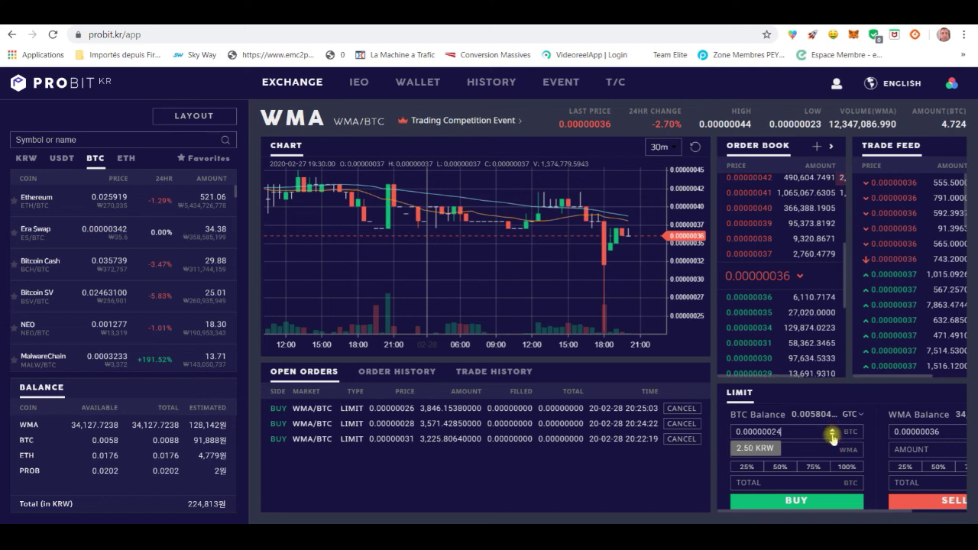
# Step: Place a limit buy of 4,166.6666 WMA at 0.00000024 BTC for a 0.001 BTC total
pyautogui.click(746, 468)
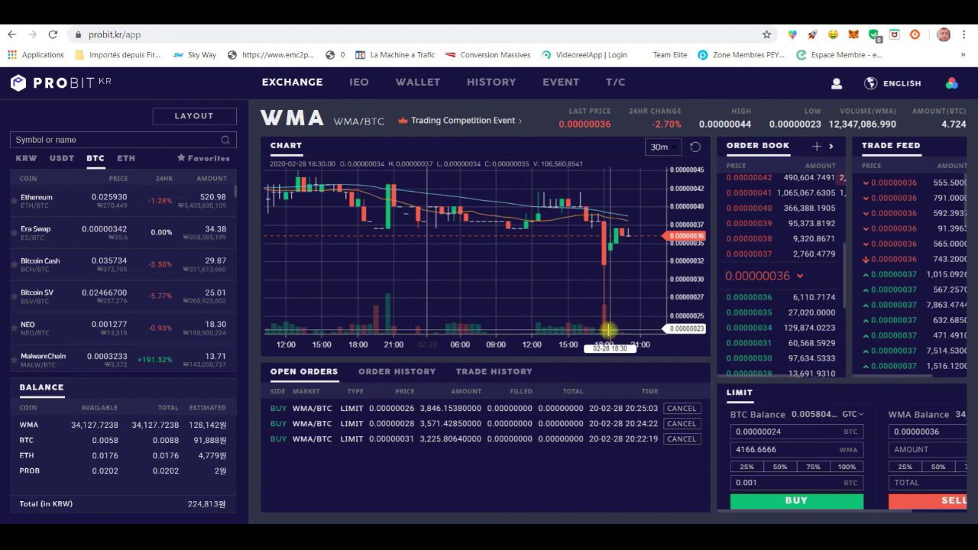
pyautogui.click(792, 502)
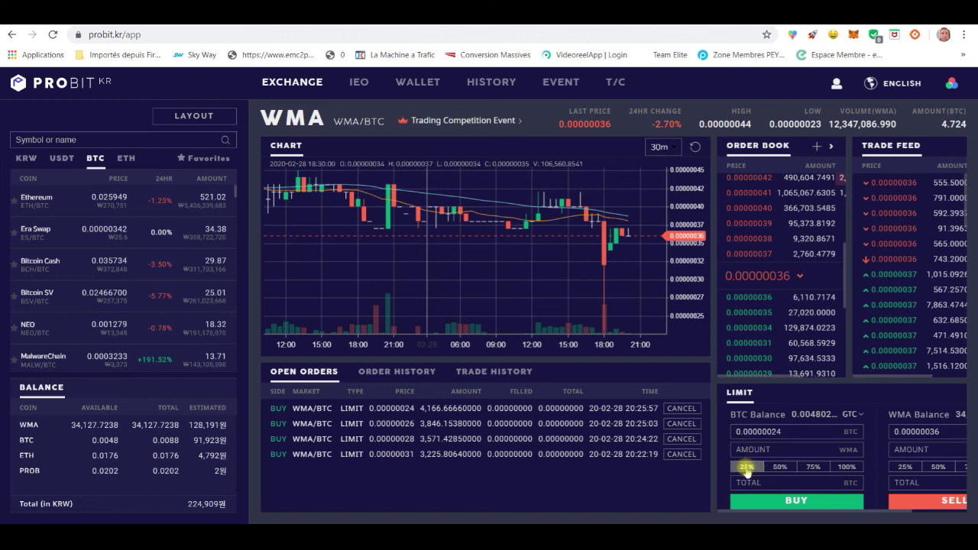
# Step: Raise the price to 0.00000032 and buy 3,125 WMA for a 0.001 BTC total
pyautogui.click(831, 430)
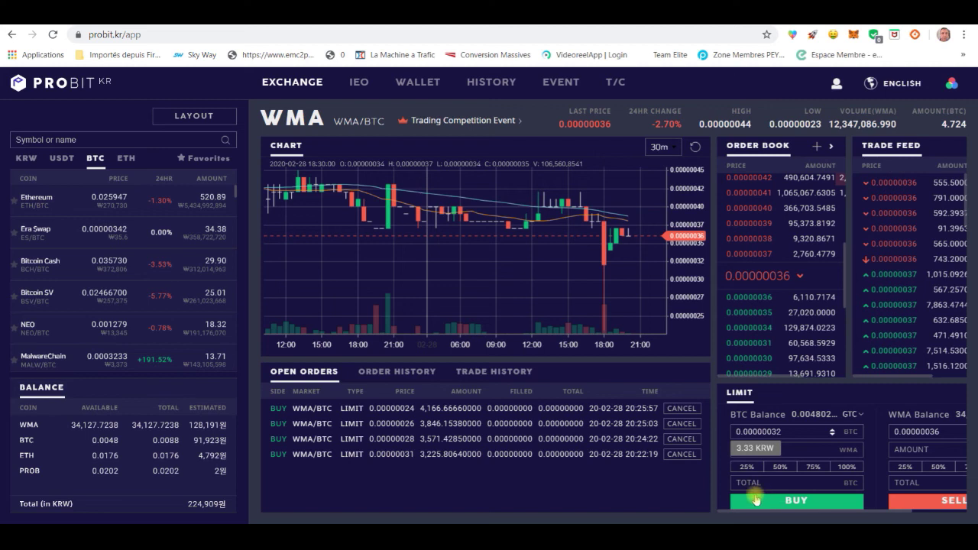
pyautogui.click(746, 467)
pyautogui.moveTo(756, 482); pyautogui.dragTo(808, 482)
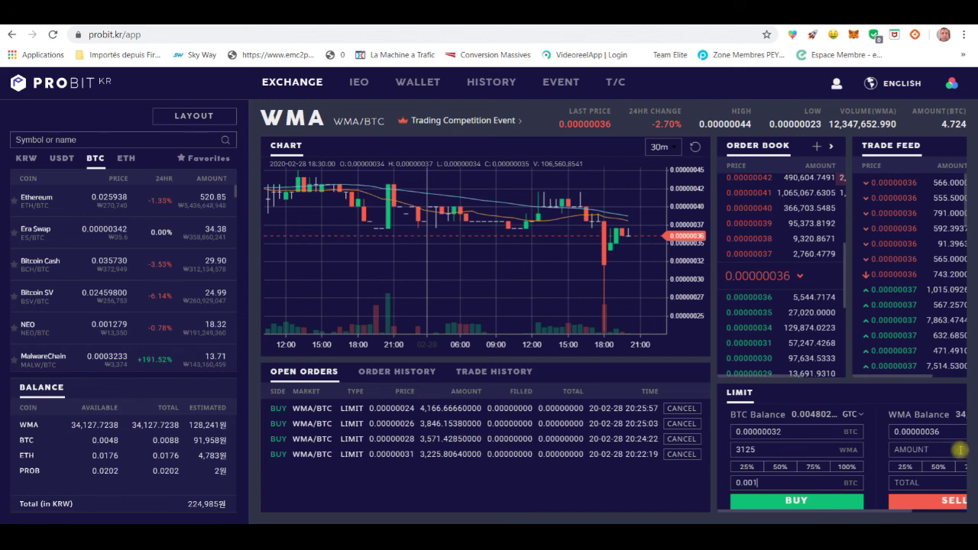
pyautogui.click(802, 502)
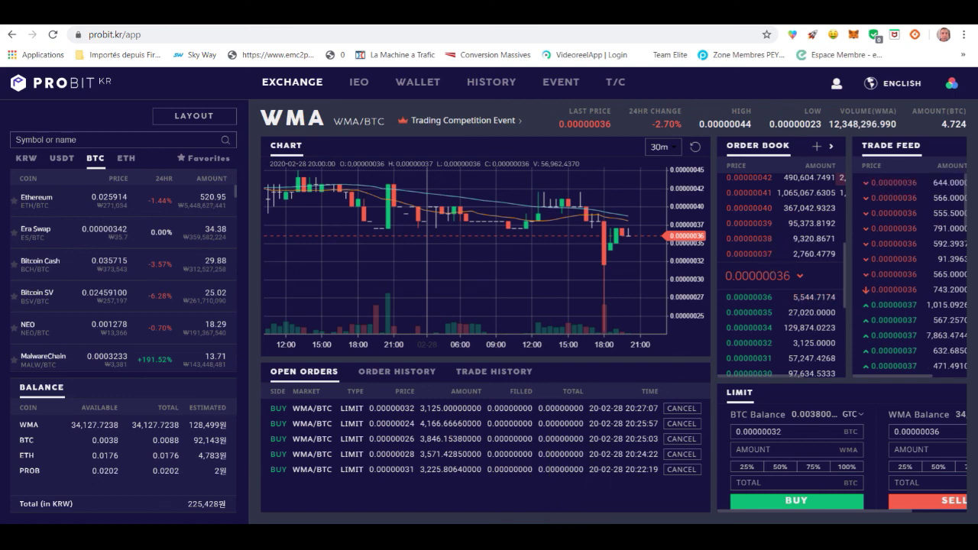
# Step: Move Calculator to the left and compute 0,00000037 × 7830 = 0,0028971
pyautogui.click(585, 525)
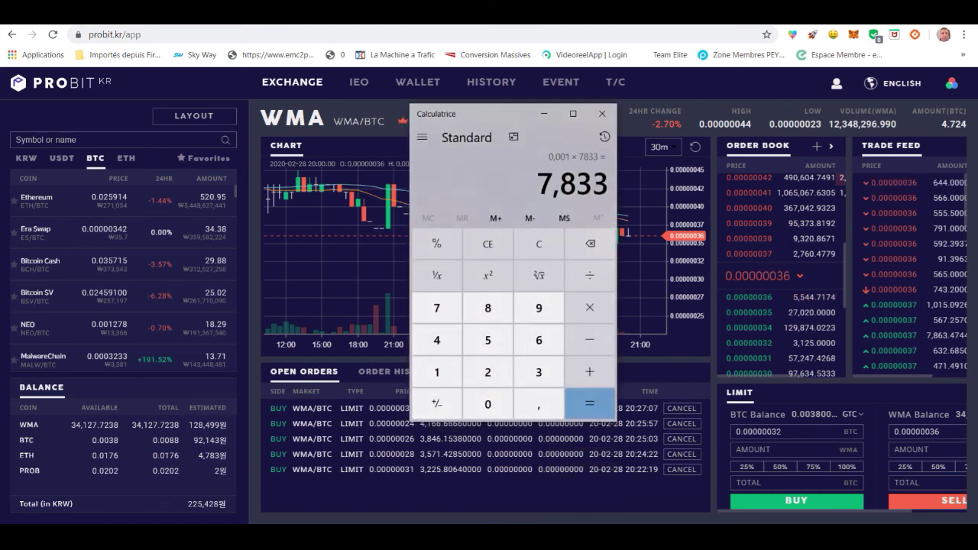
pyautogui.moveTo(466, 113); pyautogui.dragTo(178, 77)
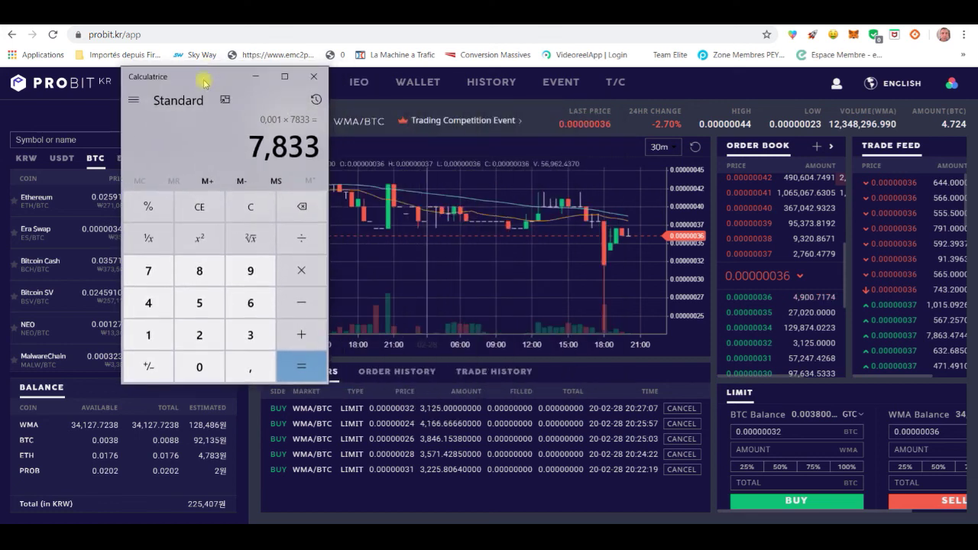
pyautogui.click(205, 360)
pyautogui.click(251, 367)
pyautogui.click(211, 373)
pyautogui.click(208, 371)
pyautogui.click(208, 371)
pyautogui.click(206, 370)
pyautogui.click(204, 369)
pyautogui.click(204, 370)
pyautogui.click(248, 333)
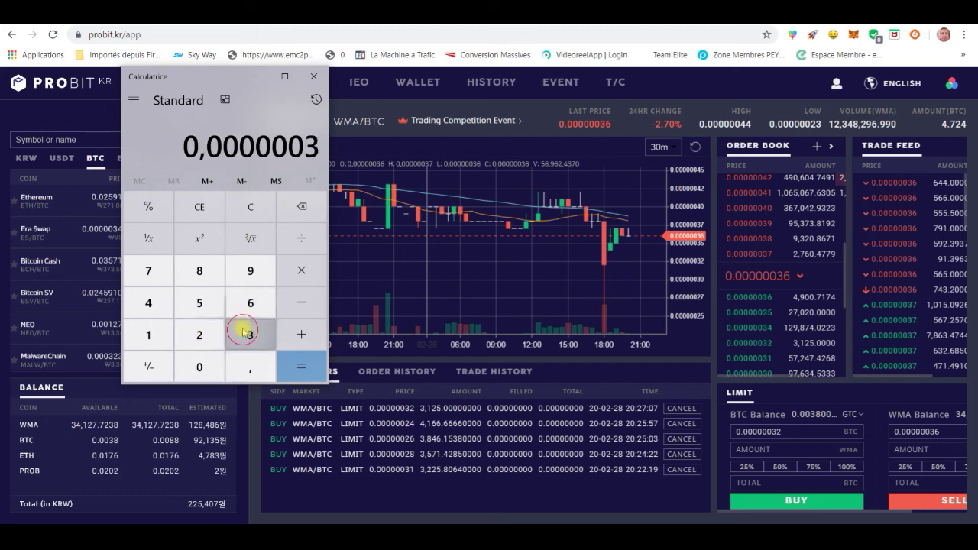
pyautogui.click(156, 284)
pyautogui.click(304, 269)
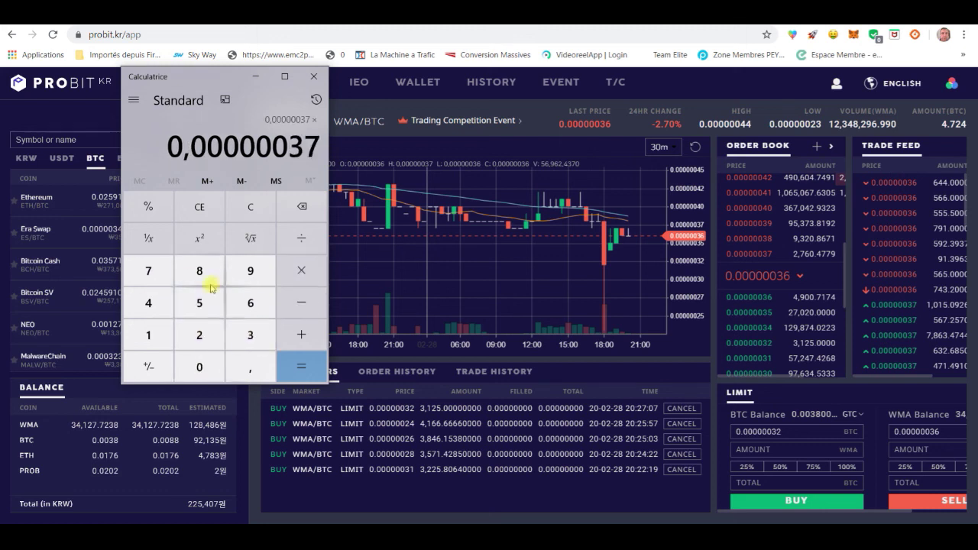
pyautogui.click(162, 278)
pyautogui.click(197, 272)
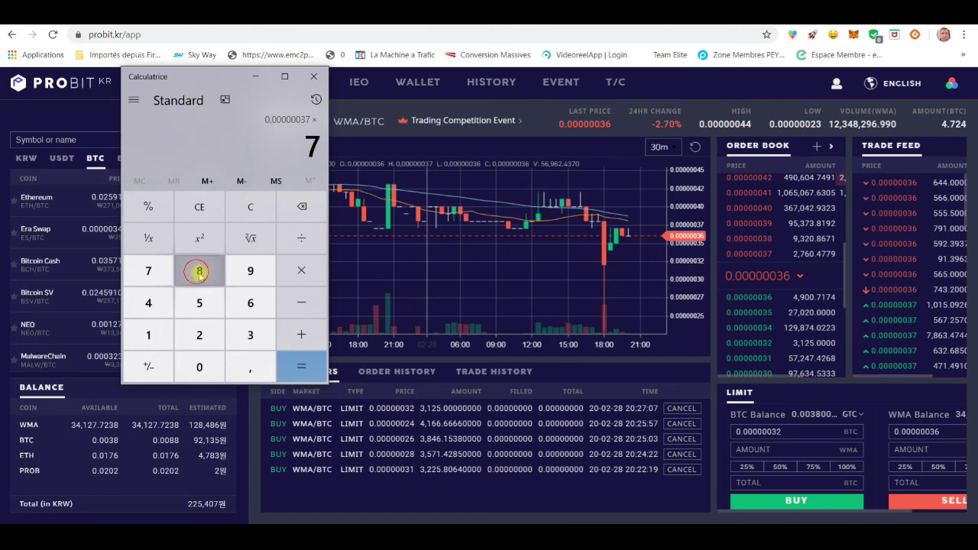
pyautogui.click(252, 337)
pyautogui.click(203, 364)
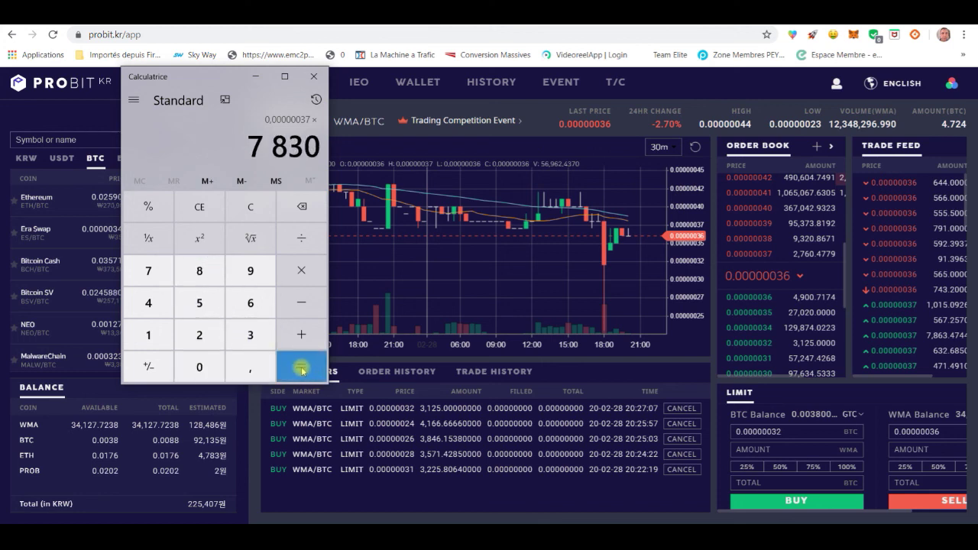
pyautogui.click(302, 368)
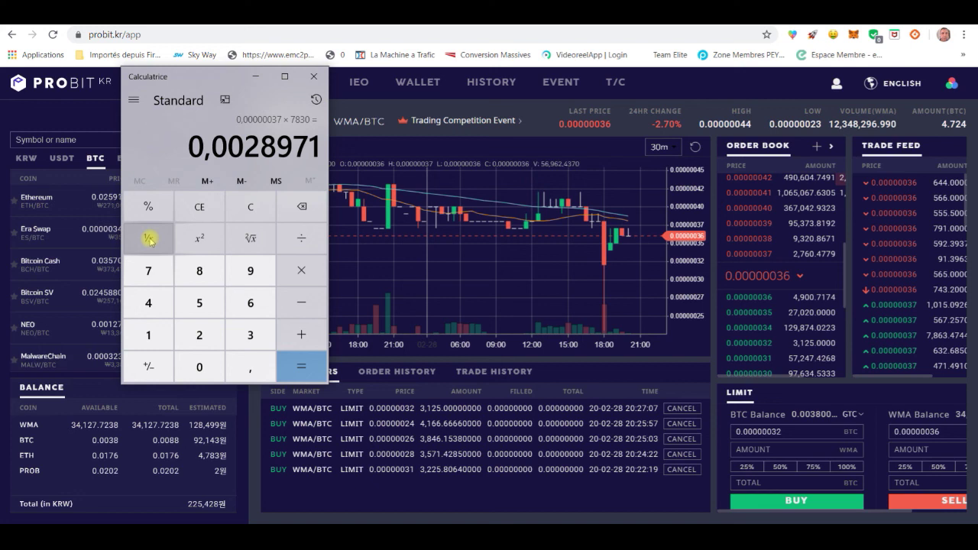
pyautogui.click(149, 240)
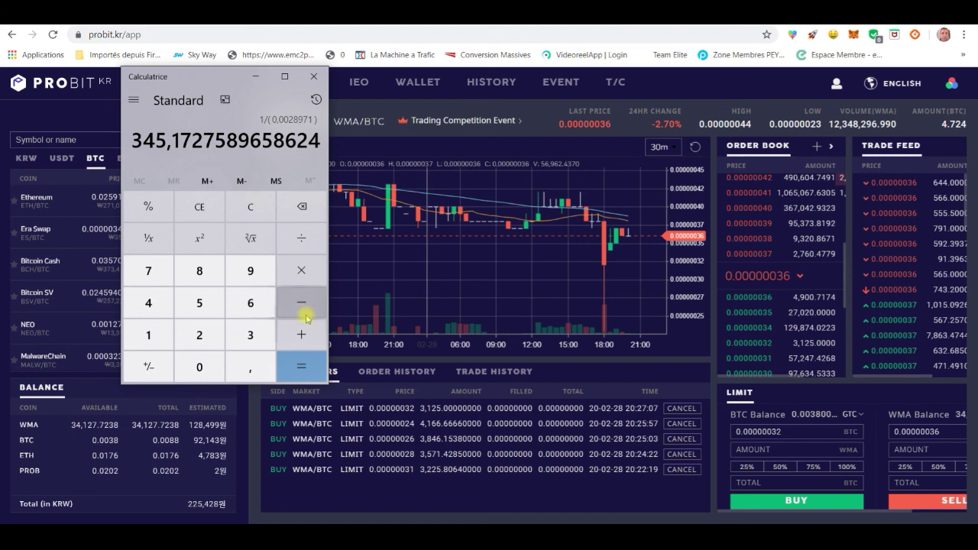
pyautogui.click(298, 273)
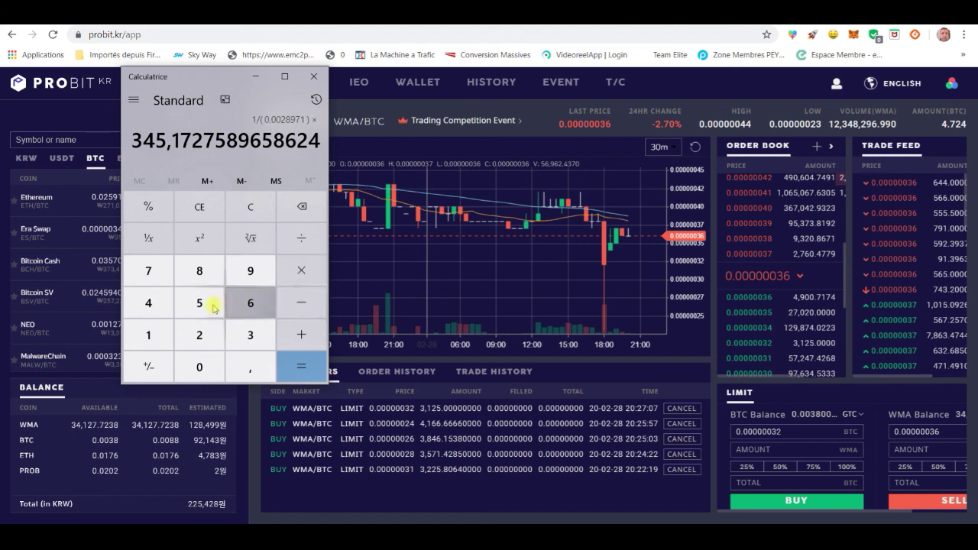
pyautogui.click(166, 335)
pyautogui.click(198, 367)
pyautogui.click(198, 368)
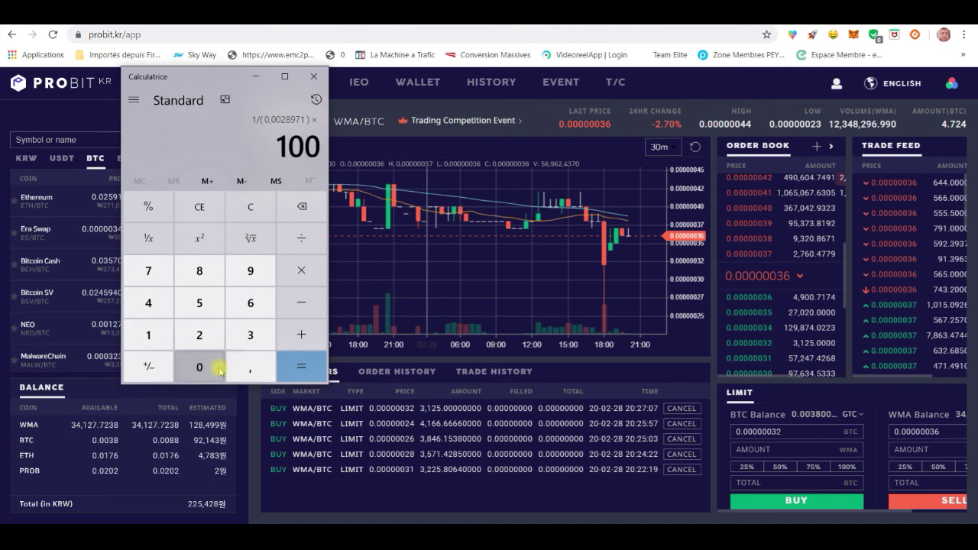
pyautogui.click(298, 366)
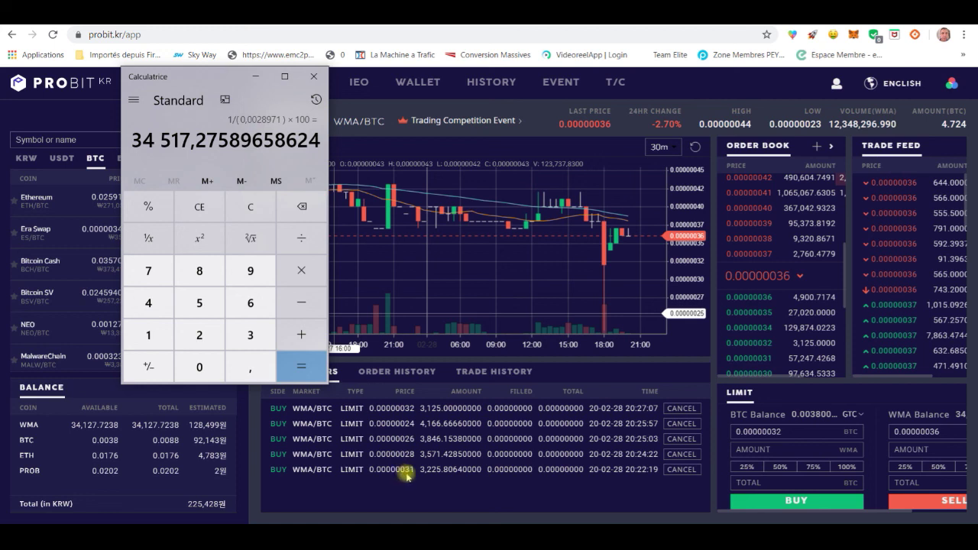
# Step: Clear Calculator and compute 0,00000031 × 7830 = 0,0024273
pyautogui.click(197, 370)
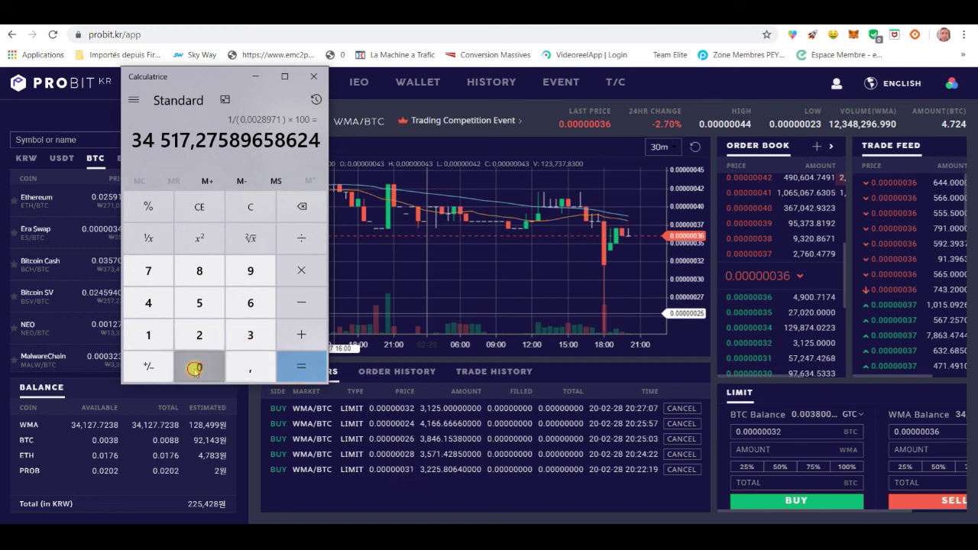
pyautogui.click(250, 370)
pyautogui.click(200, 368)
pyautogui.click(198, 368)
pyautogui.click(198, 367)
pyautogui.click(198, 368)
pyautogui.click(198, 367)
pyautogui.click(199, 367)
pyautogui.click(247, 330)
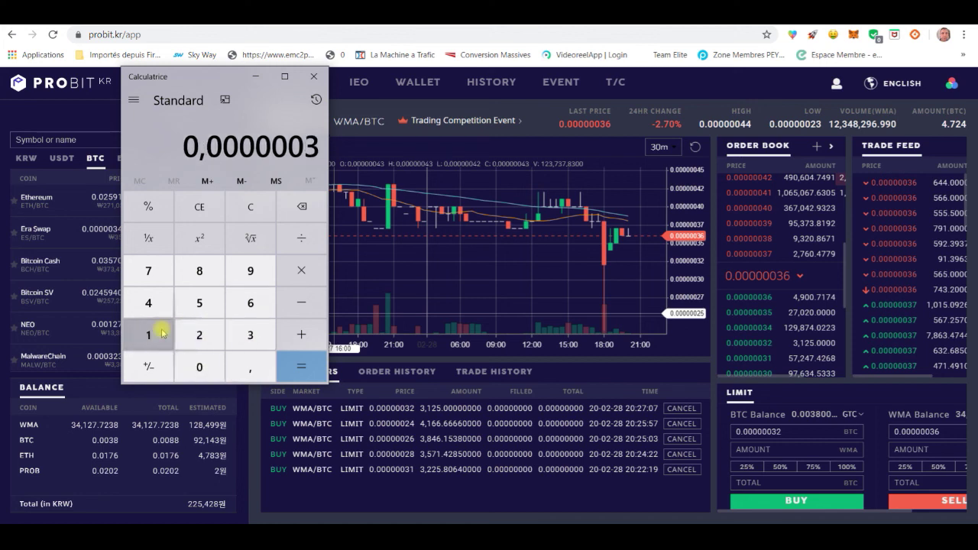
pyautogui.click(162, 332)
pyautogui.click(298, 271)
pyautogui.click(156, 270)
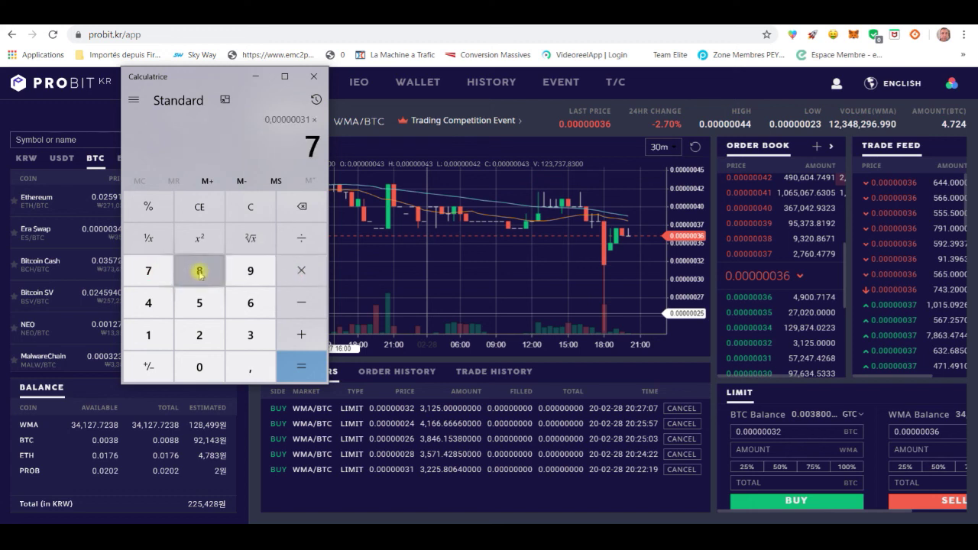
pyautogui.click(199, 272)
pyautogui.click(241, 334)
pyautogui.click(203, 365)
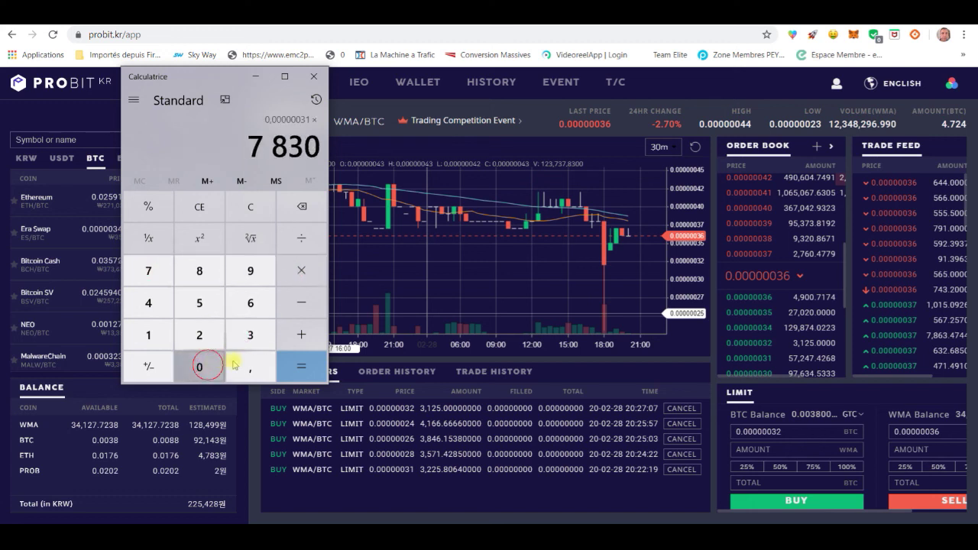
pyautogui.click(306, 368)
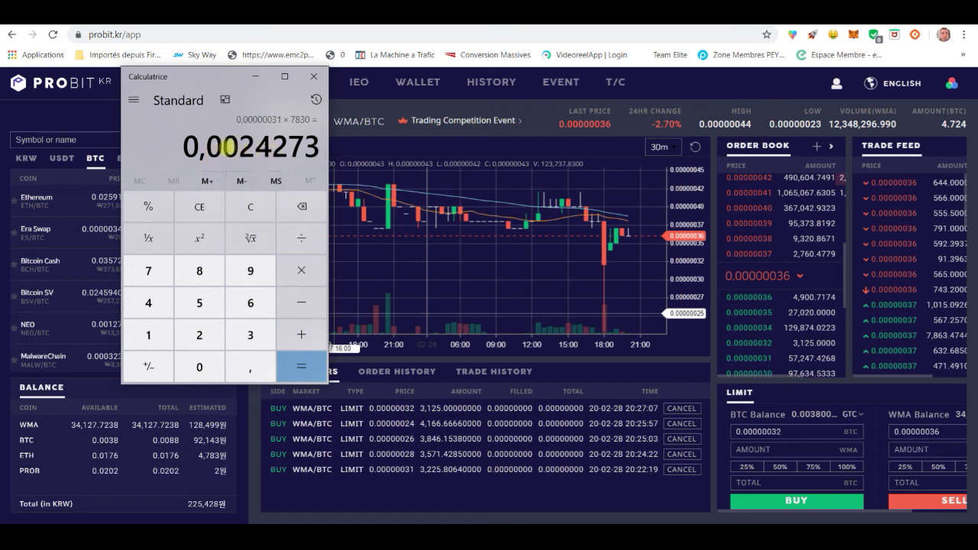
pyautogui.click(156, 233)
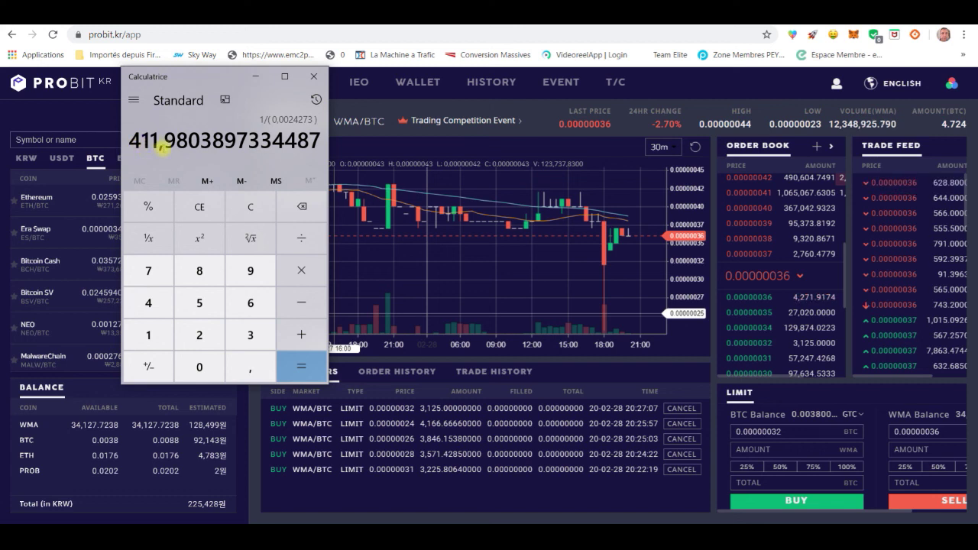
pyautogui.click(299, 271)
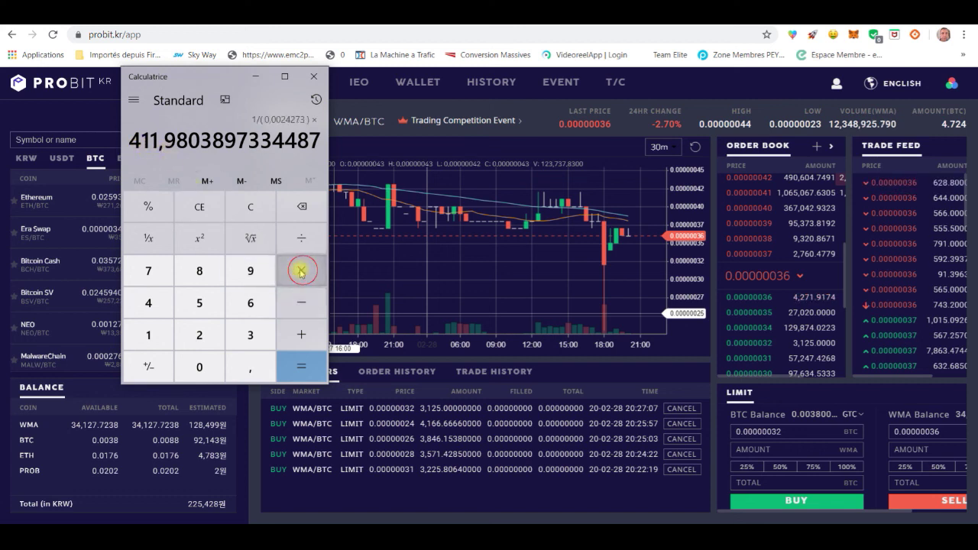
pyautogui.click(159, 327)
pyautogui.click(211, 366)
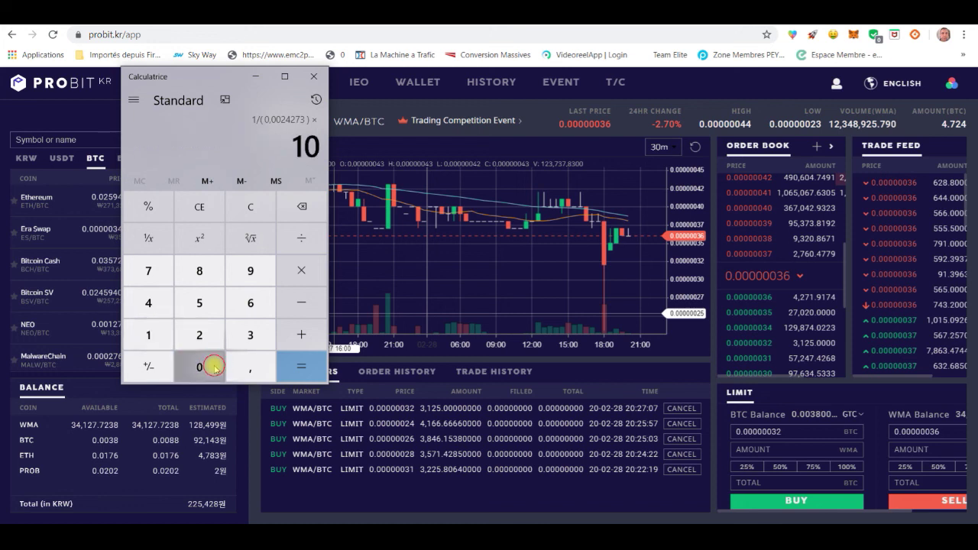
pyautogui.click(211, 366)
pyautogui.click(293, 371)
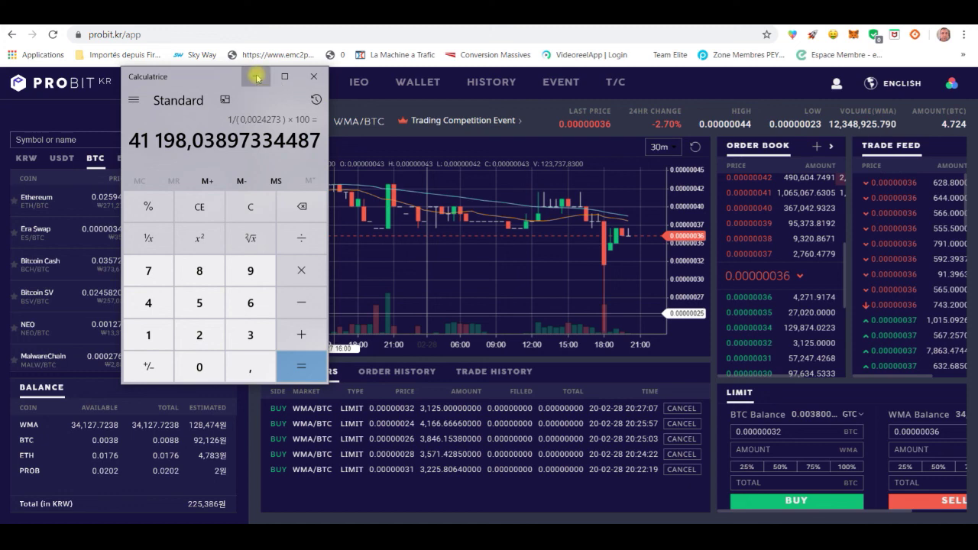
# Step: Minimize Calculator and scroll the ProBit WMA/BTC chart out
pyautogui.click(257, 77)
pyautogui.scroll(-5, 405, 245)
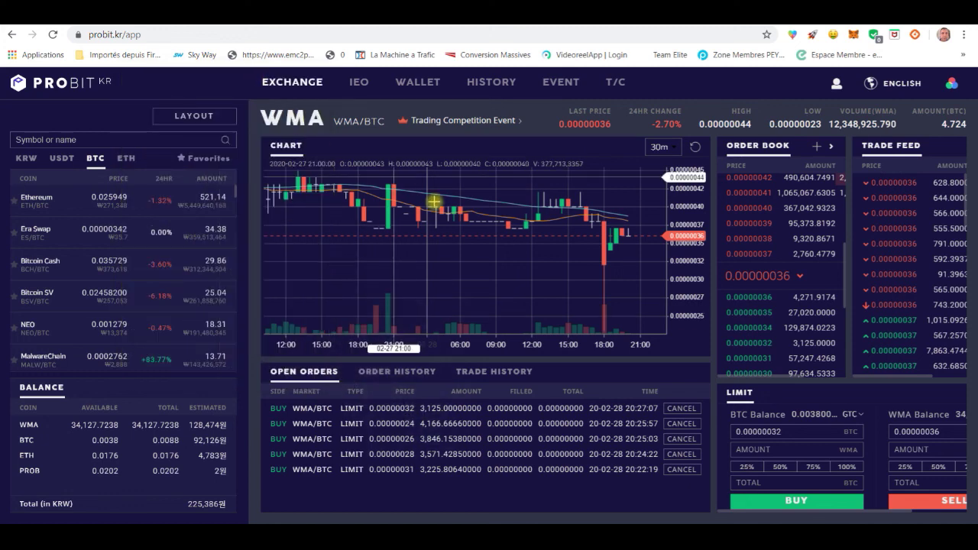
pyautogui.scroll(-6, 412, 243)
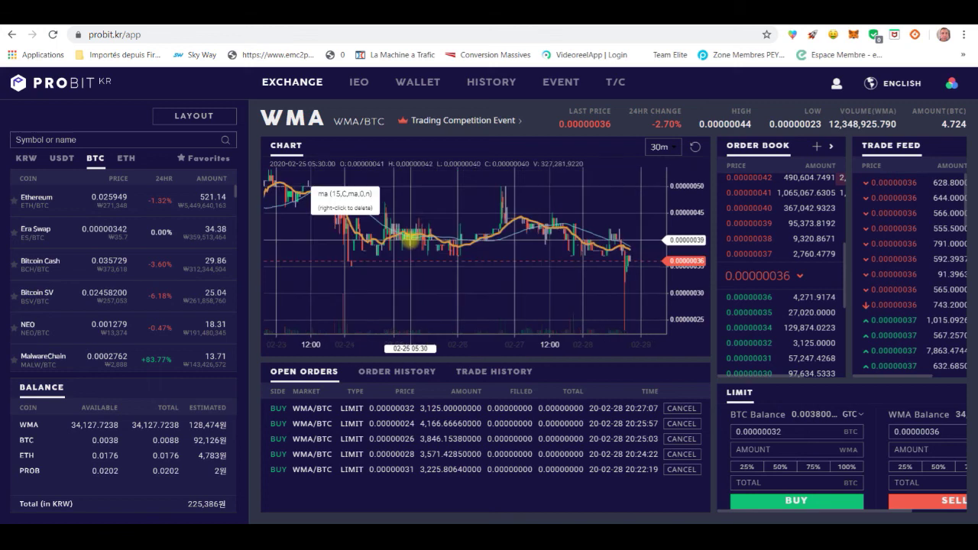